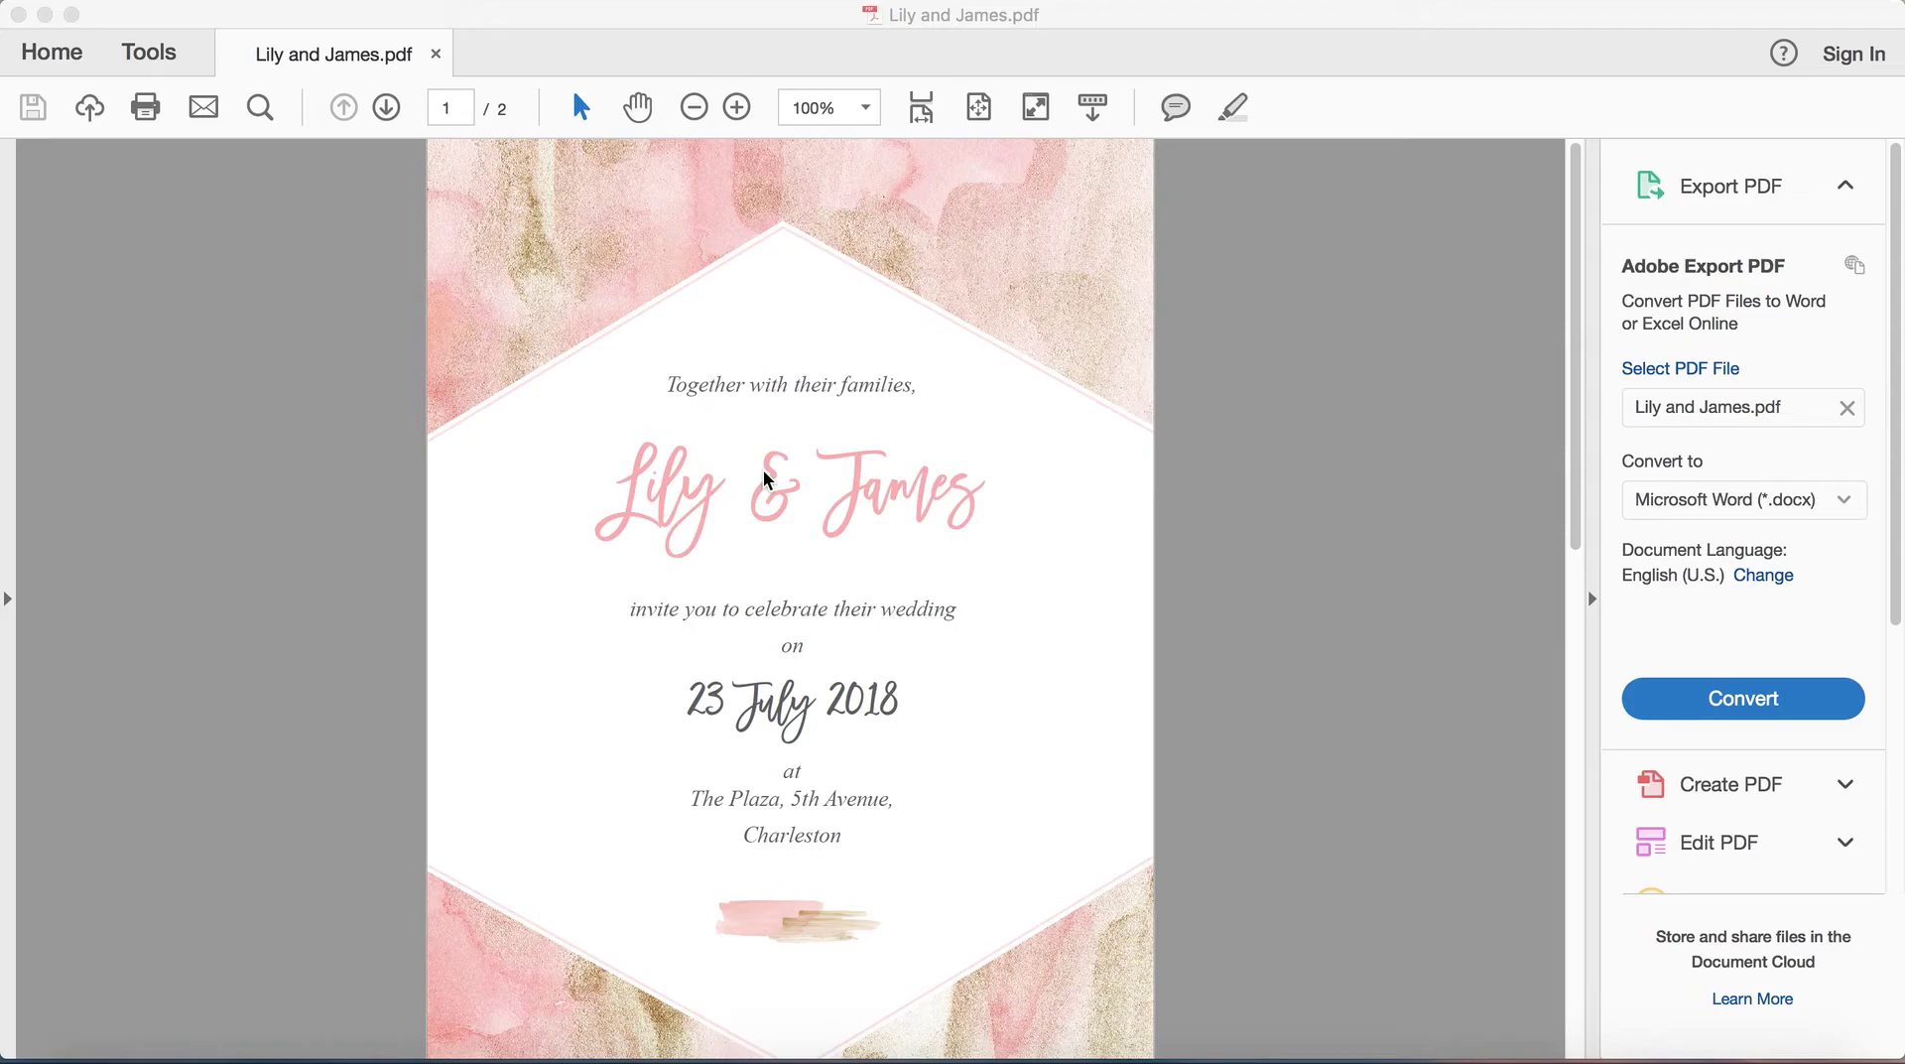
Step: Close the sample invitation PDF and launch Pages from the launcher search
{"action": "left_click", "coordinate": [17, 15]}
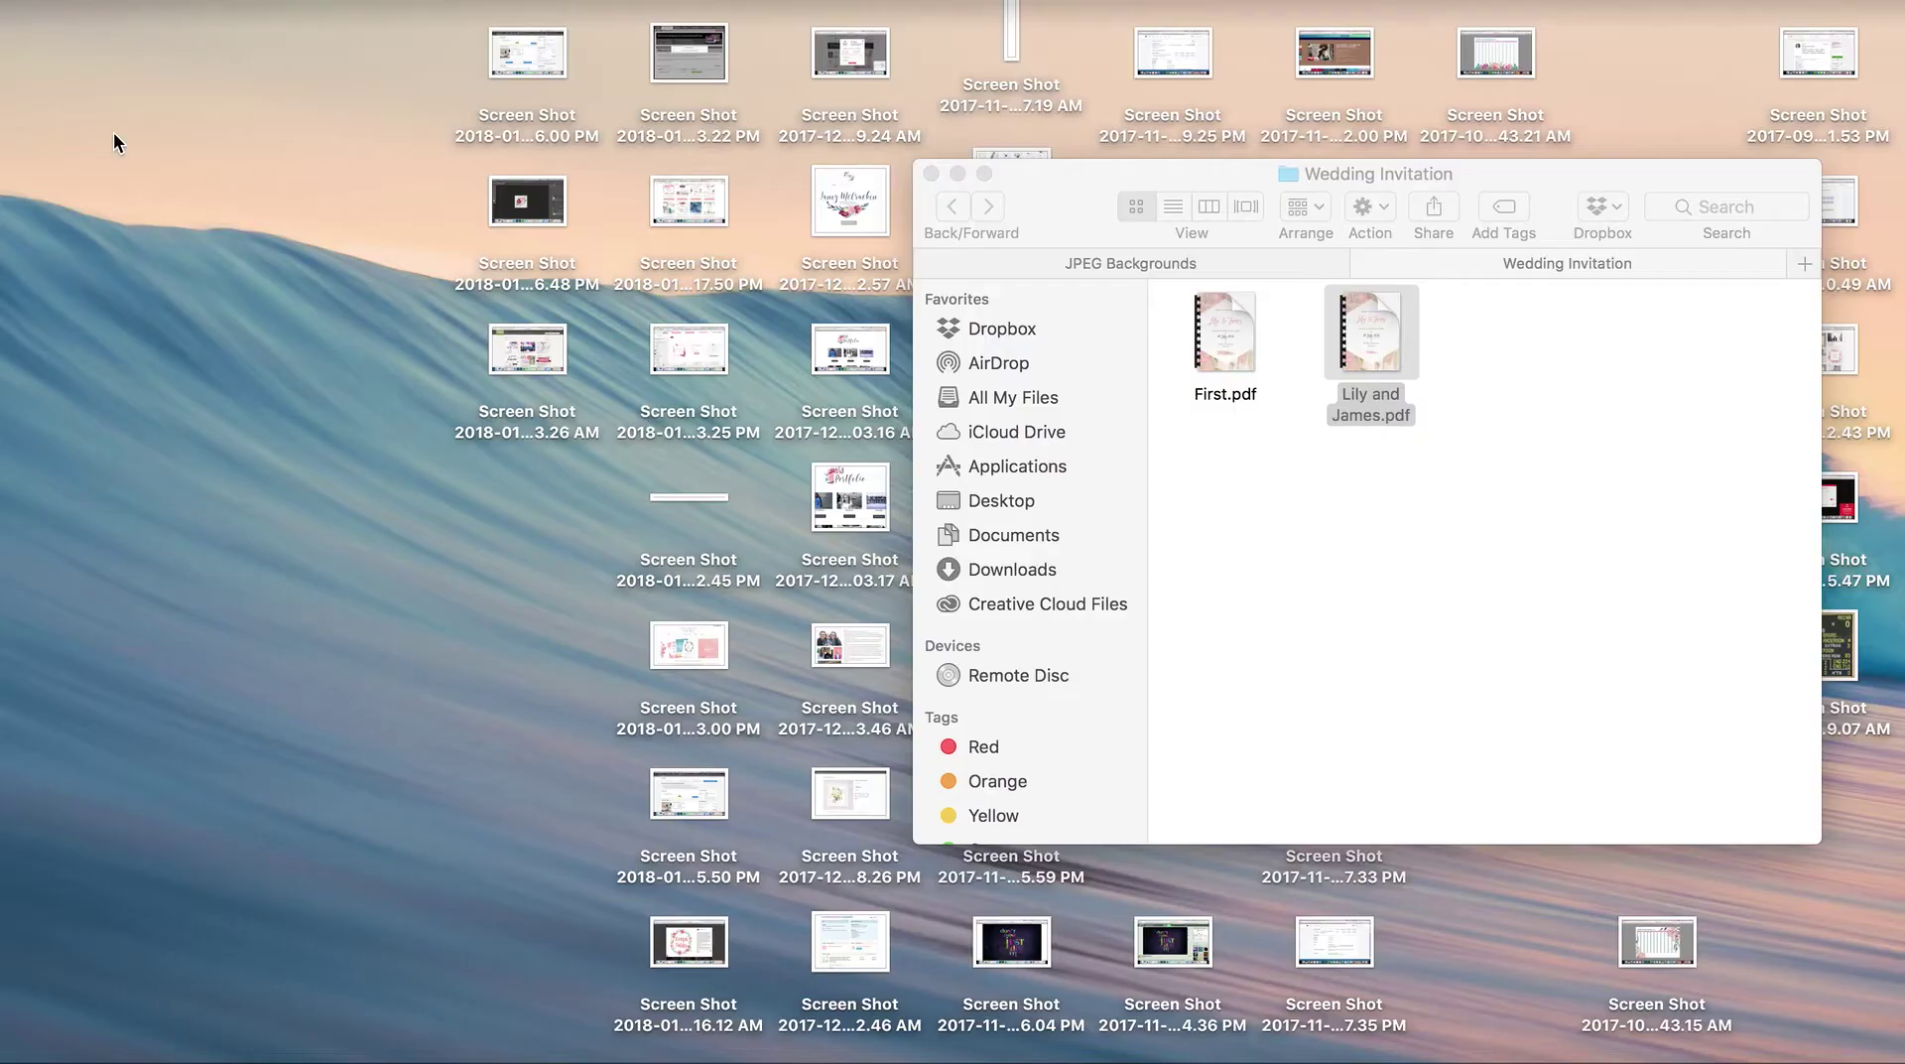
{"action": "key", "text": "F4"}
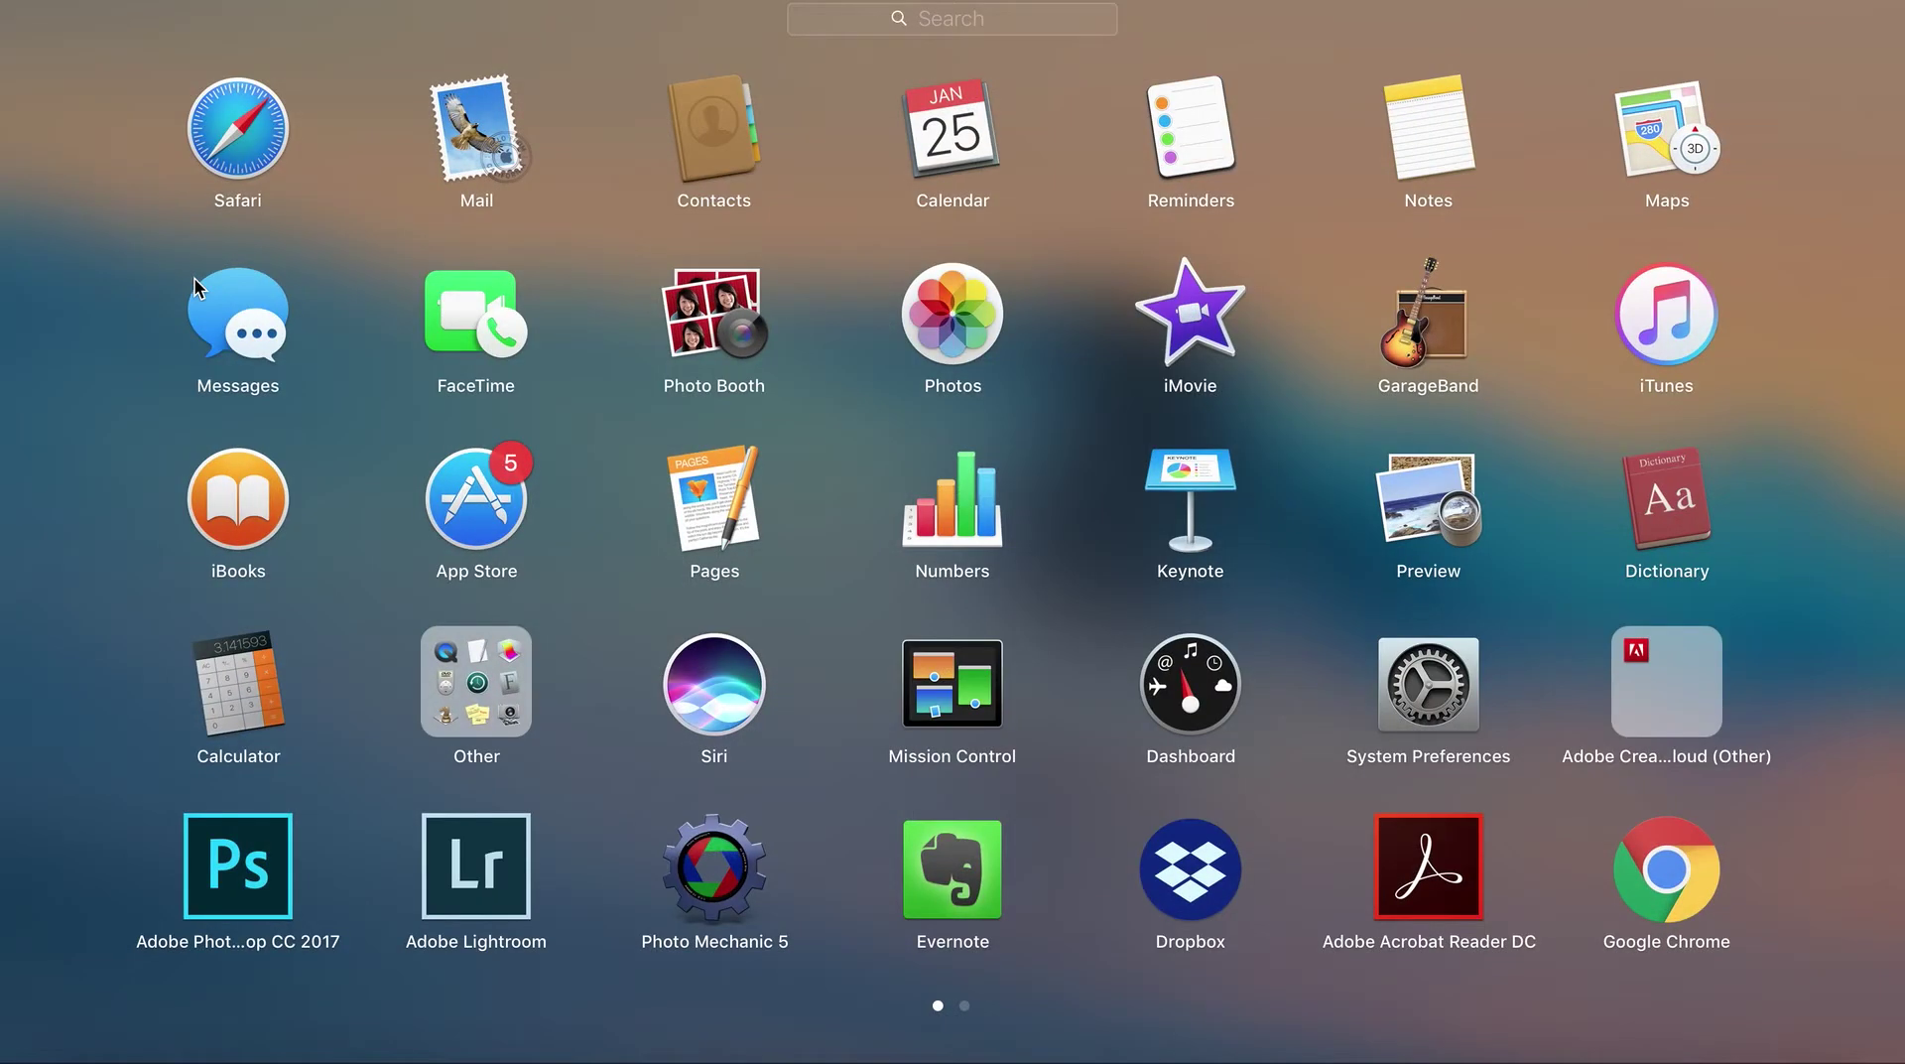
{"action": "type", "text": "pages"}
{"action": "key", "text": "Return"}
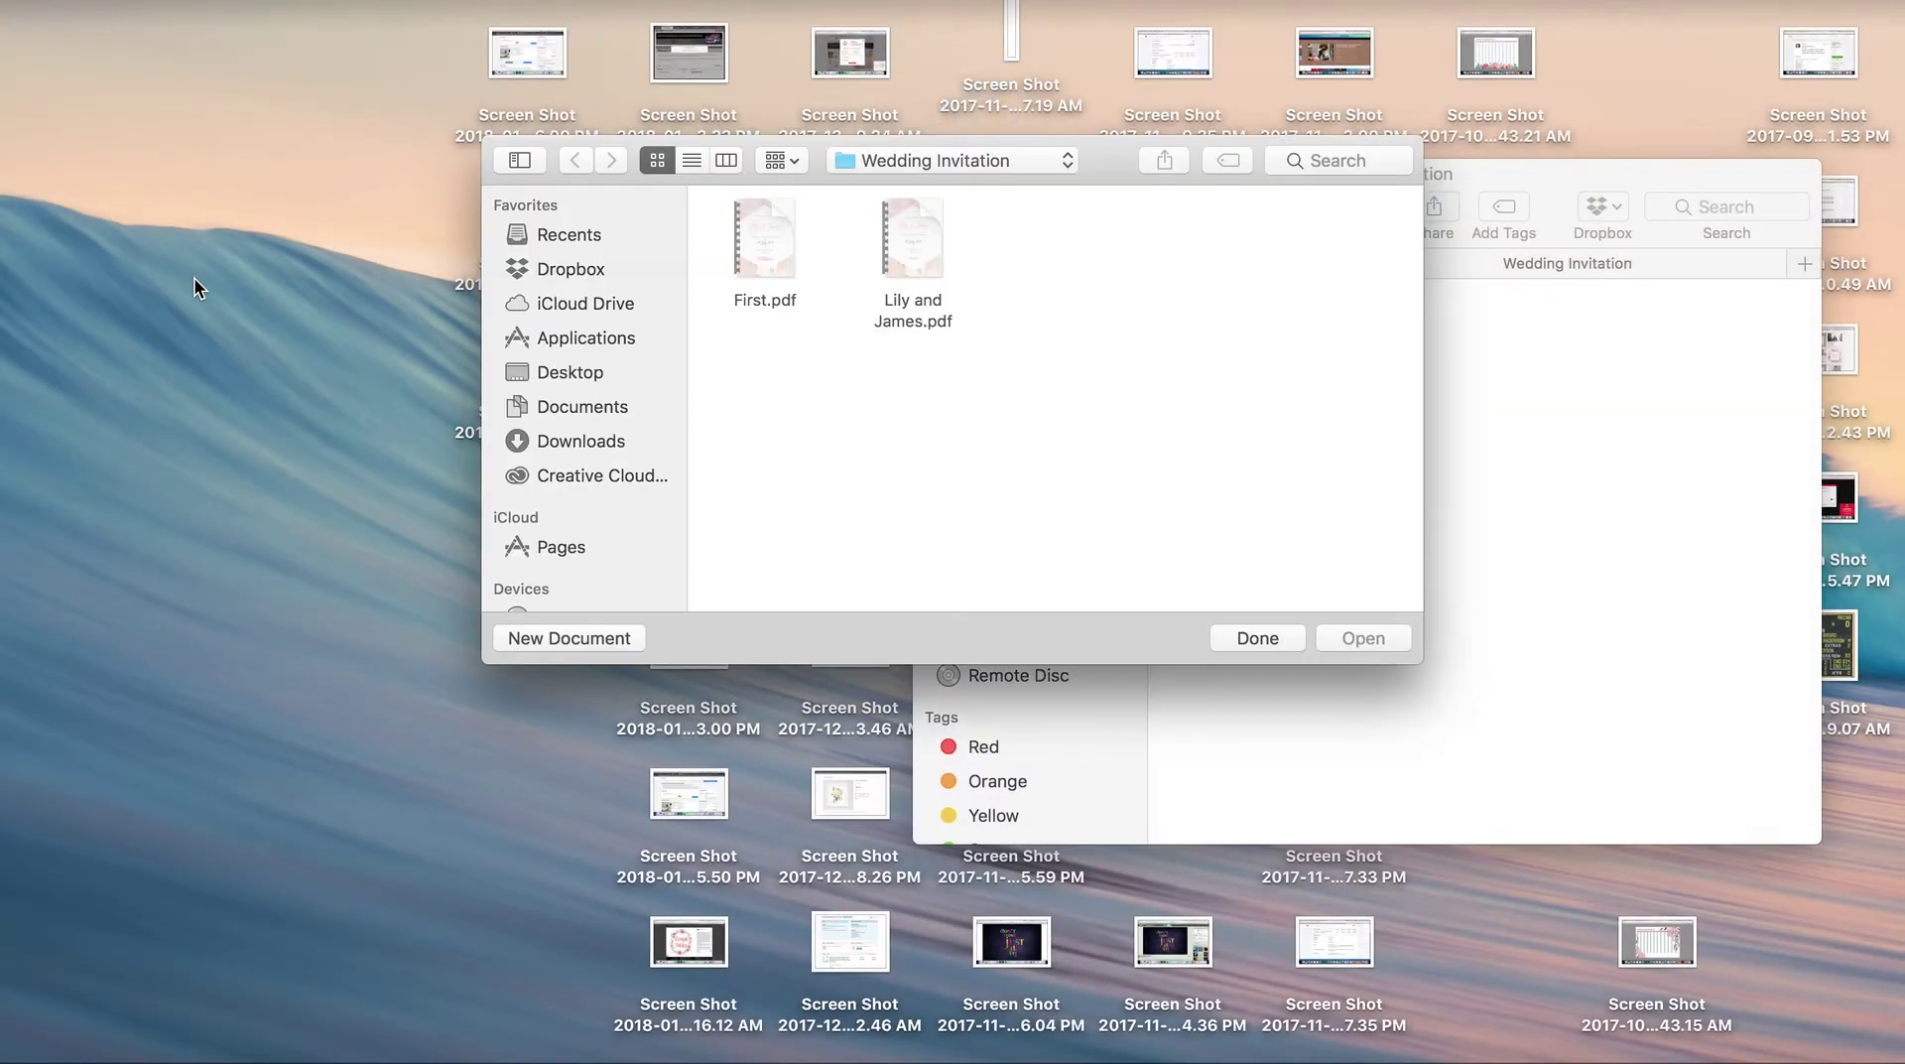
Step: Create a new document from the Blank Landscape template
{"action": "left_click", "coordinate": [584, 639]}
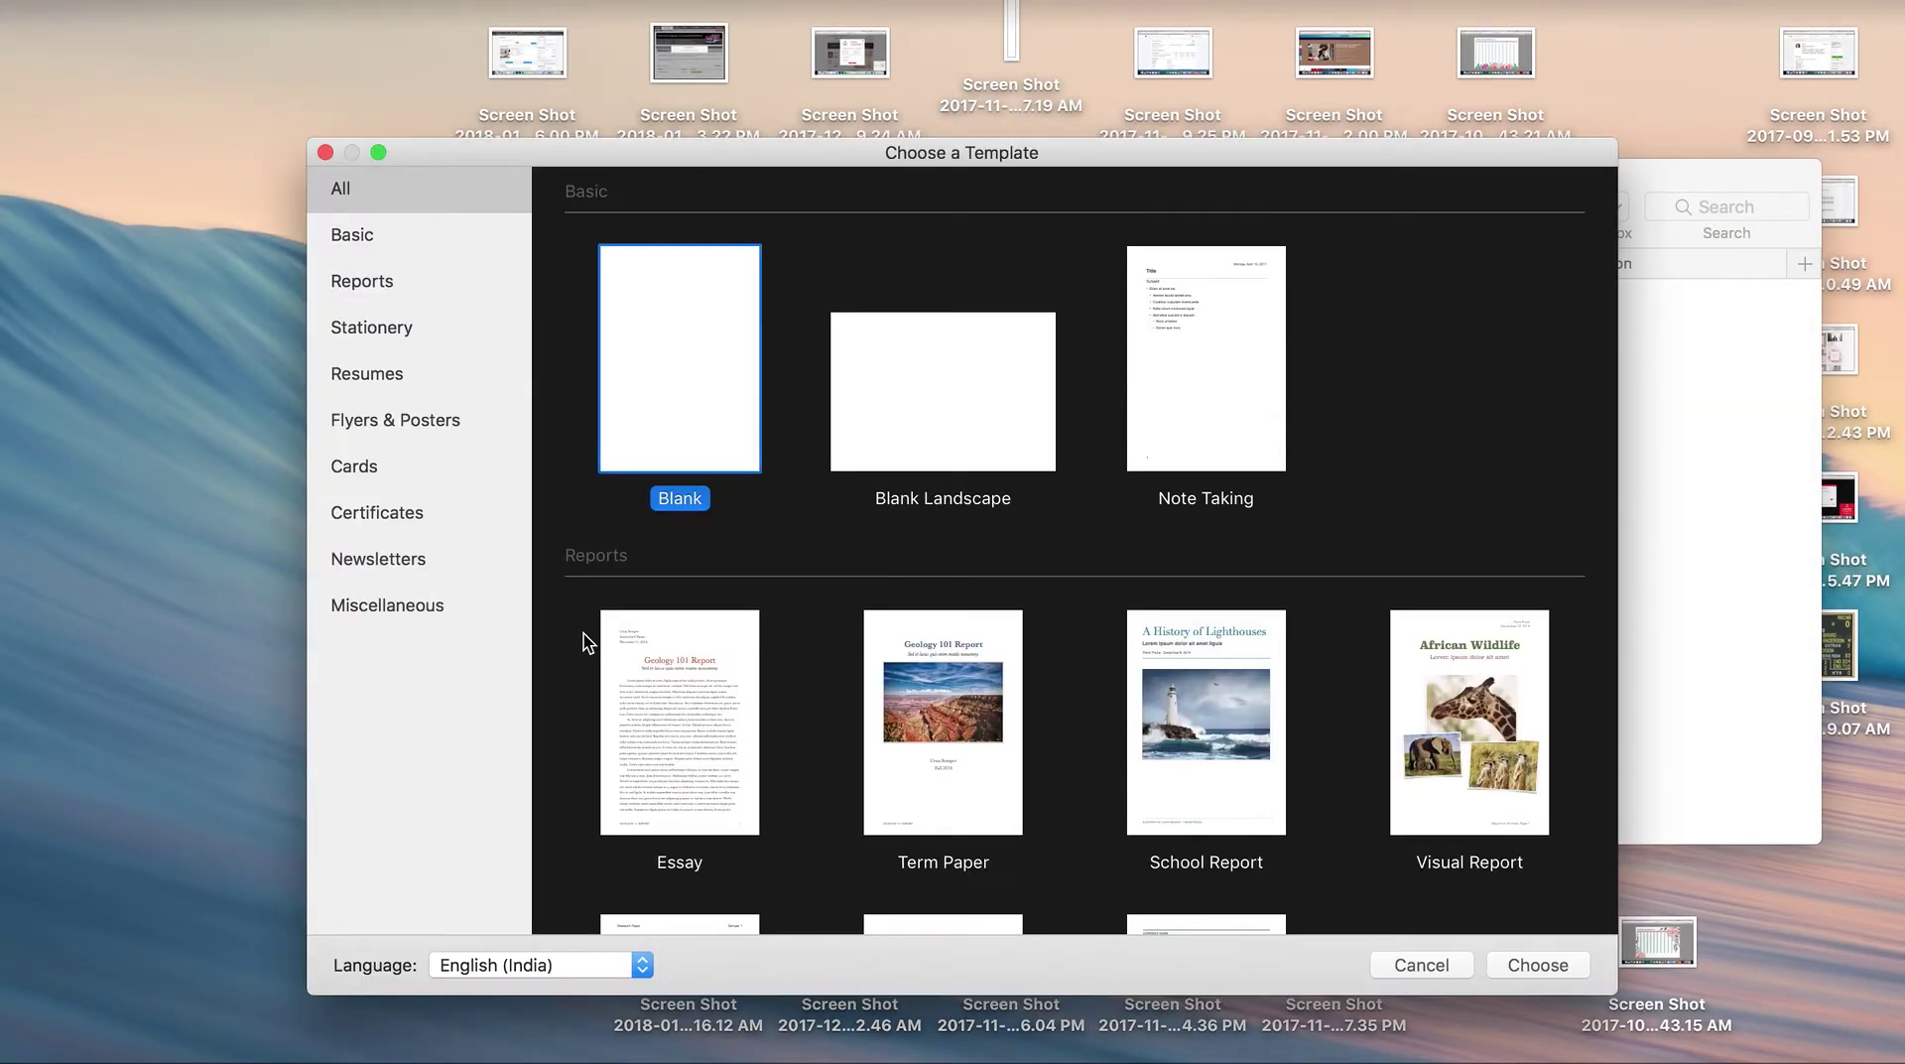
{"action": "left_click", "coordinate": [913, 432]}
{"action": "double_click", "coordinate": [914, 431]}
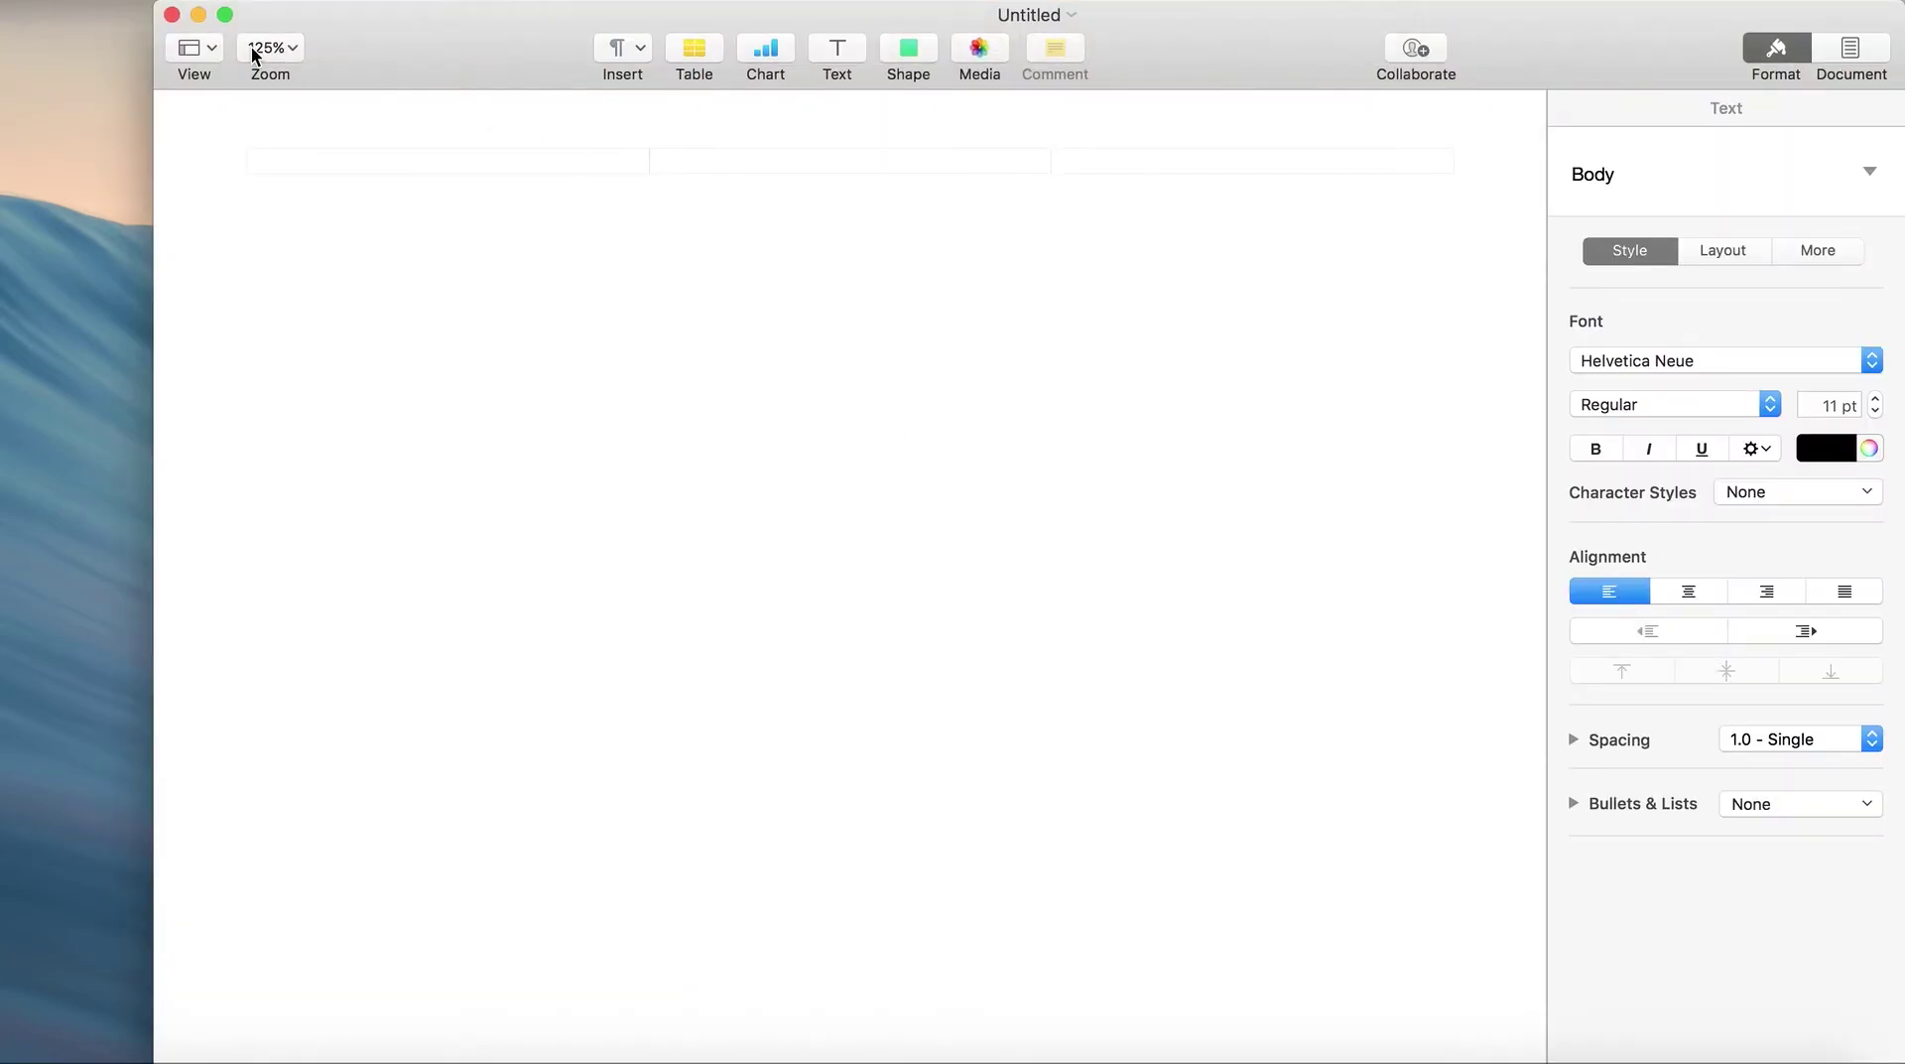
Step: Set the paper size to 3.5 x 5 in Page Setup and zoom to 200%
{"action": "left_click", "coordinate": [183, 1]}
{"action": "left_click", "coordinate": [255, 464]}
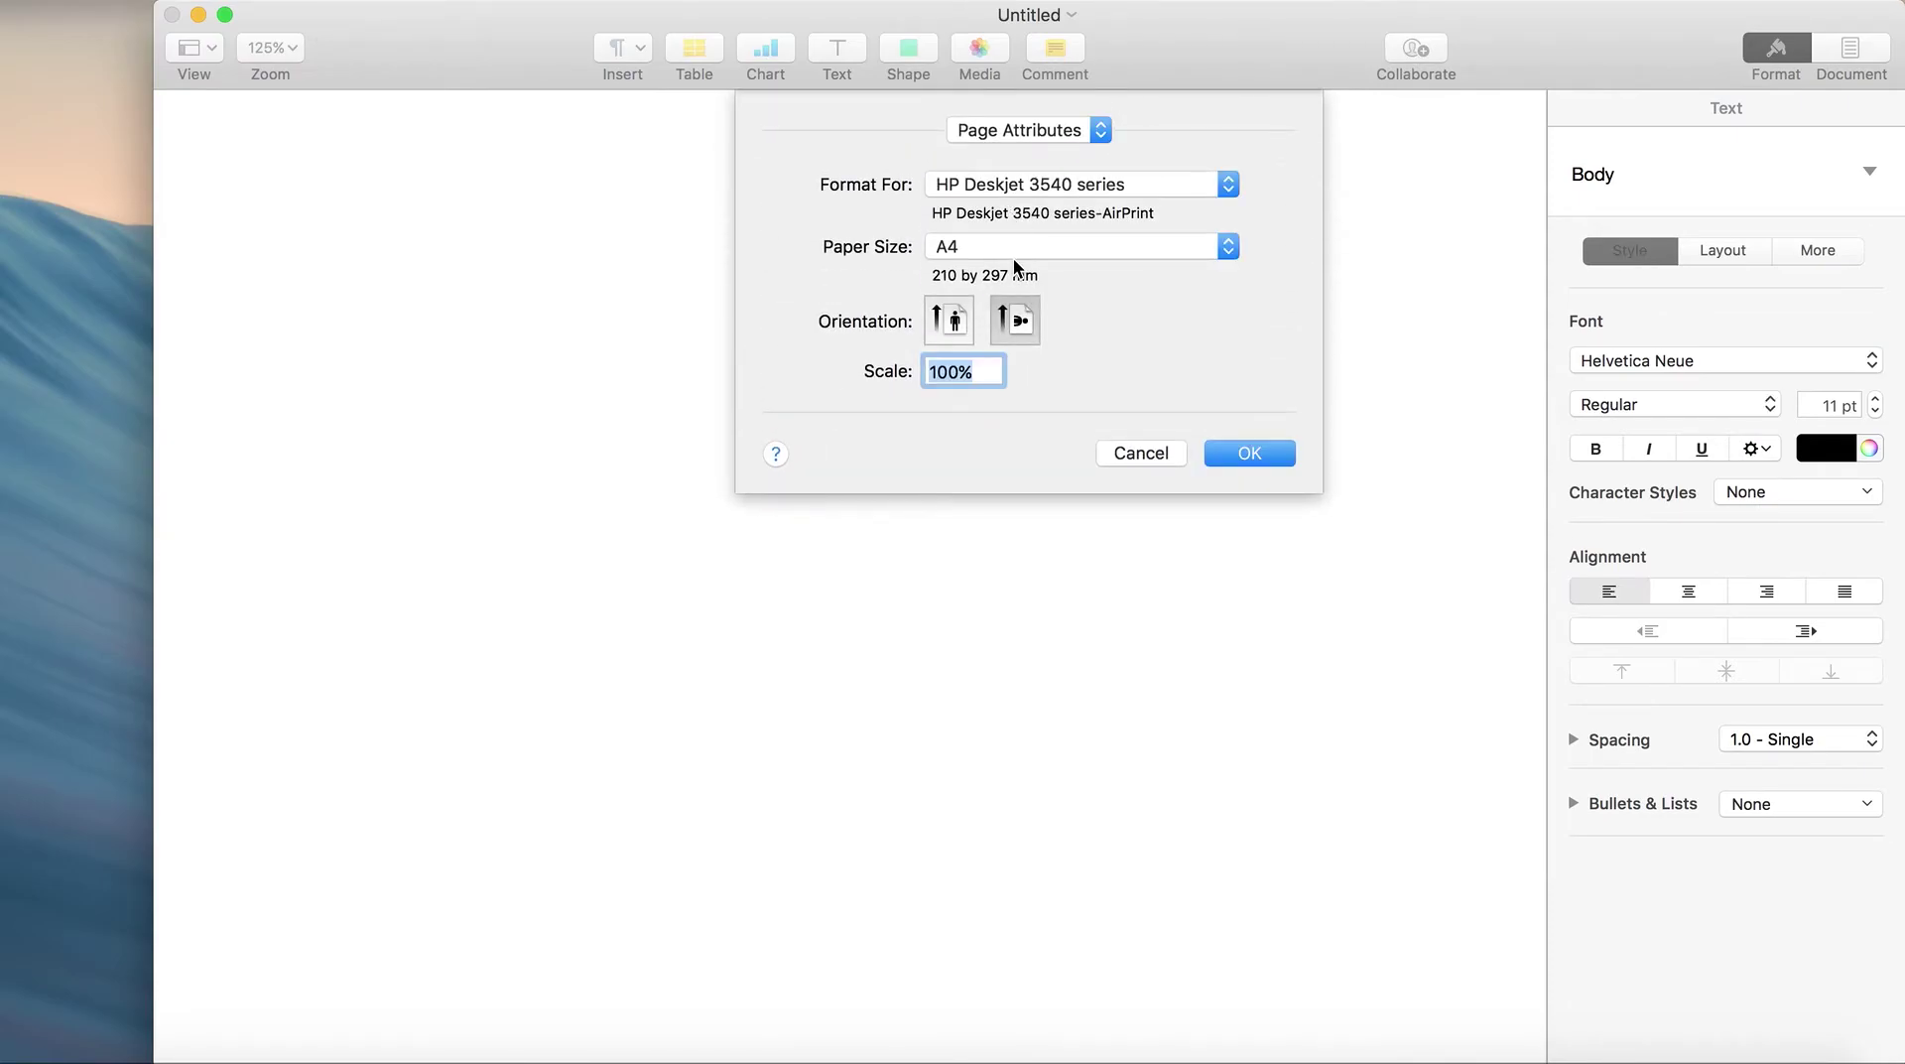
{"action": "left_click", "coordinate": [1010, 248]}
{"action": "mouse_move", "coordinate": [1020, 103]}
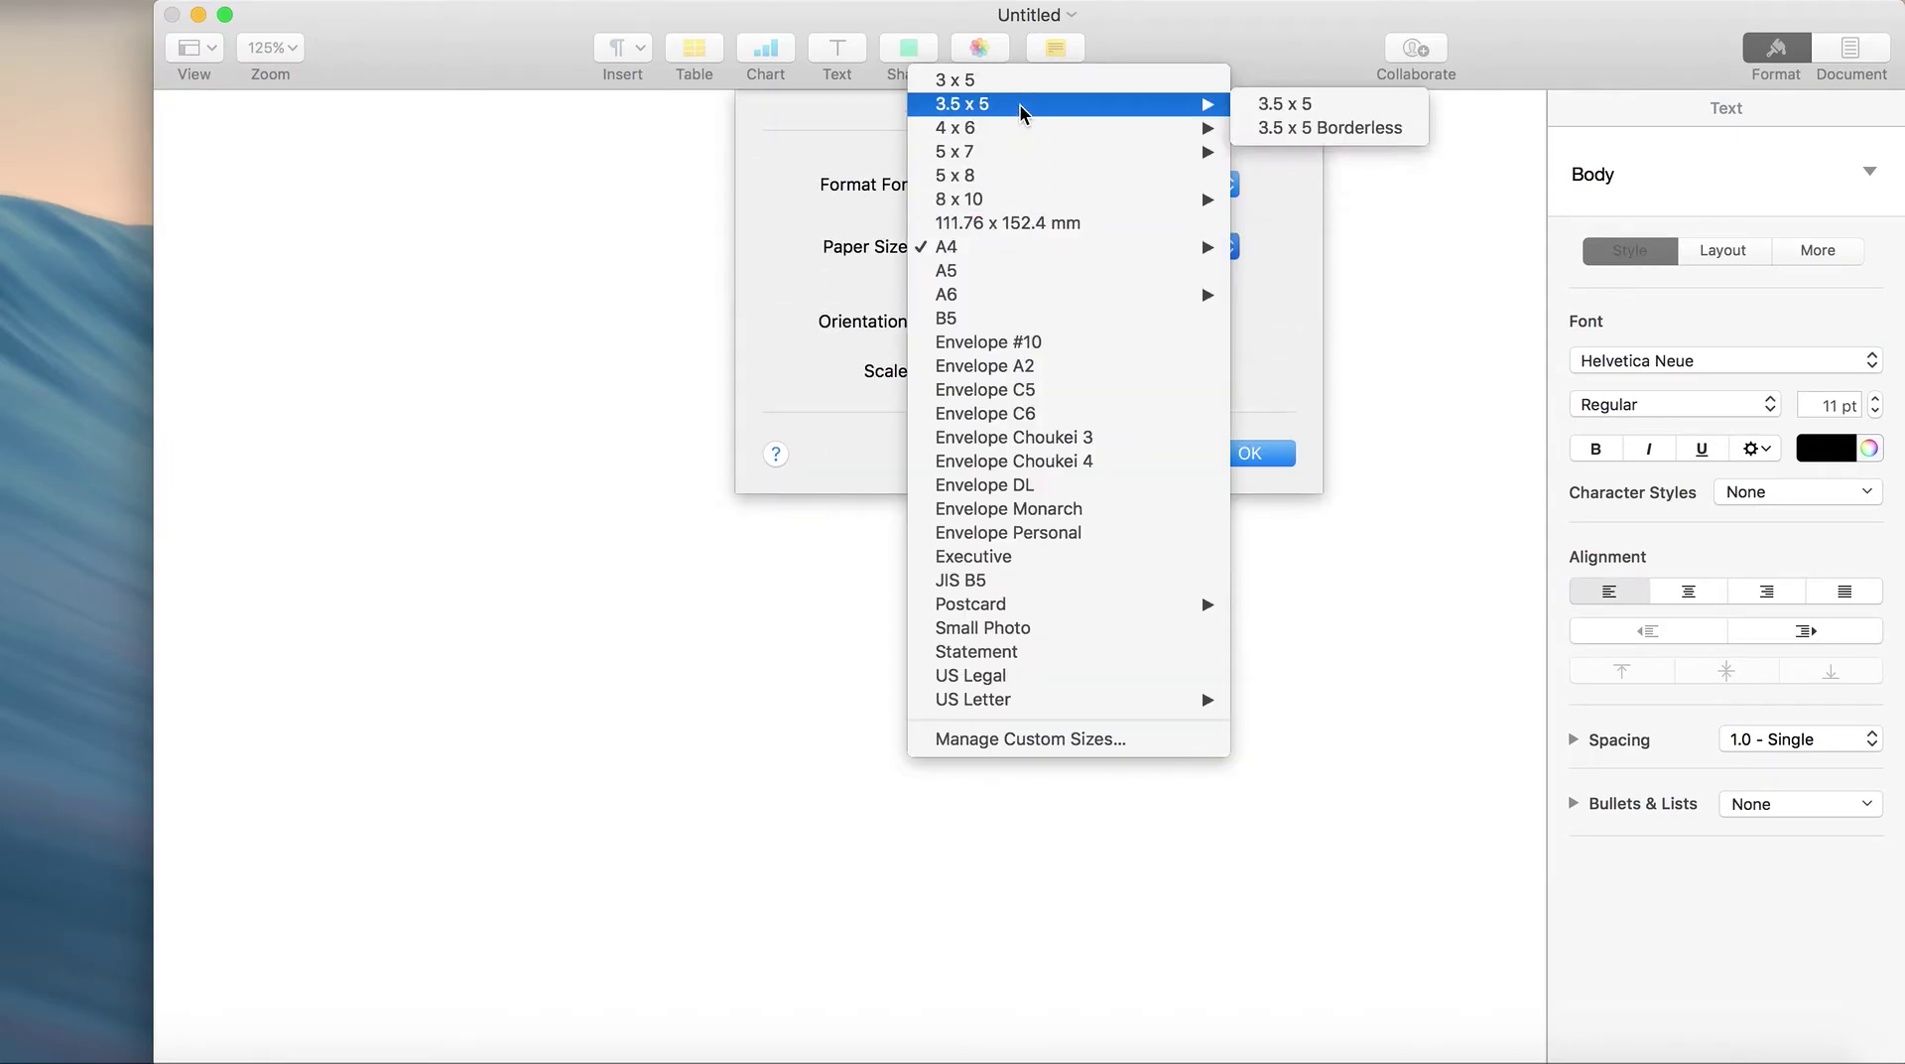
{"action": "left_click", "coordinate": [1288, 103]}
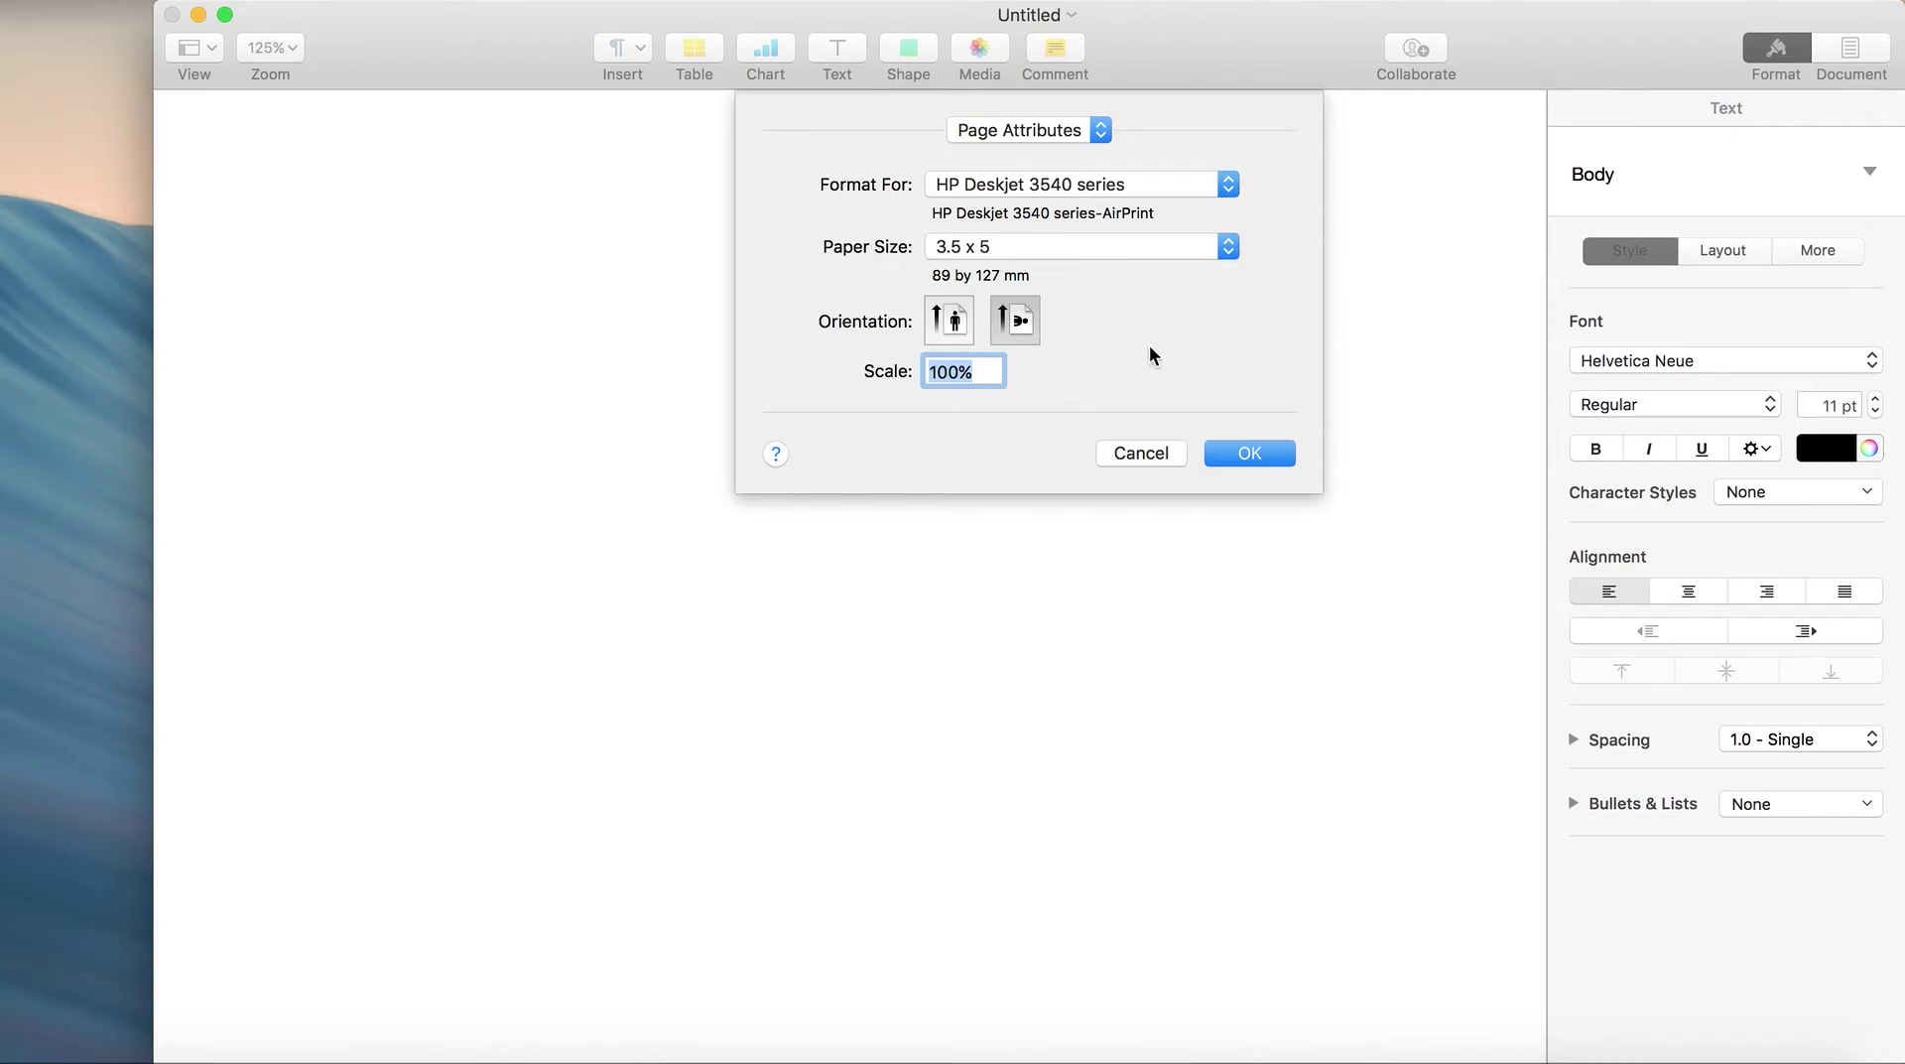
{"action": "left_click", "coordinate": [1225, 453]}
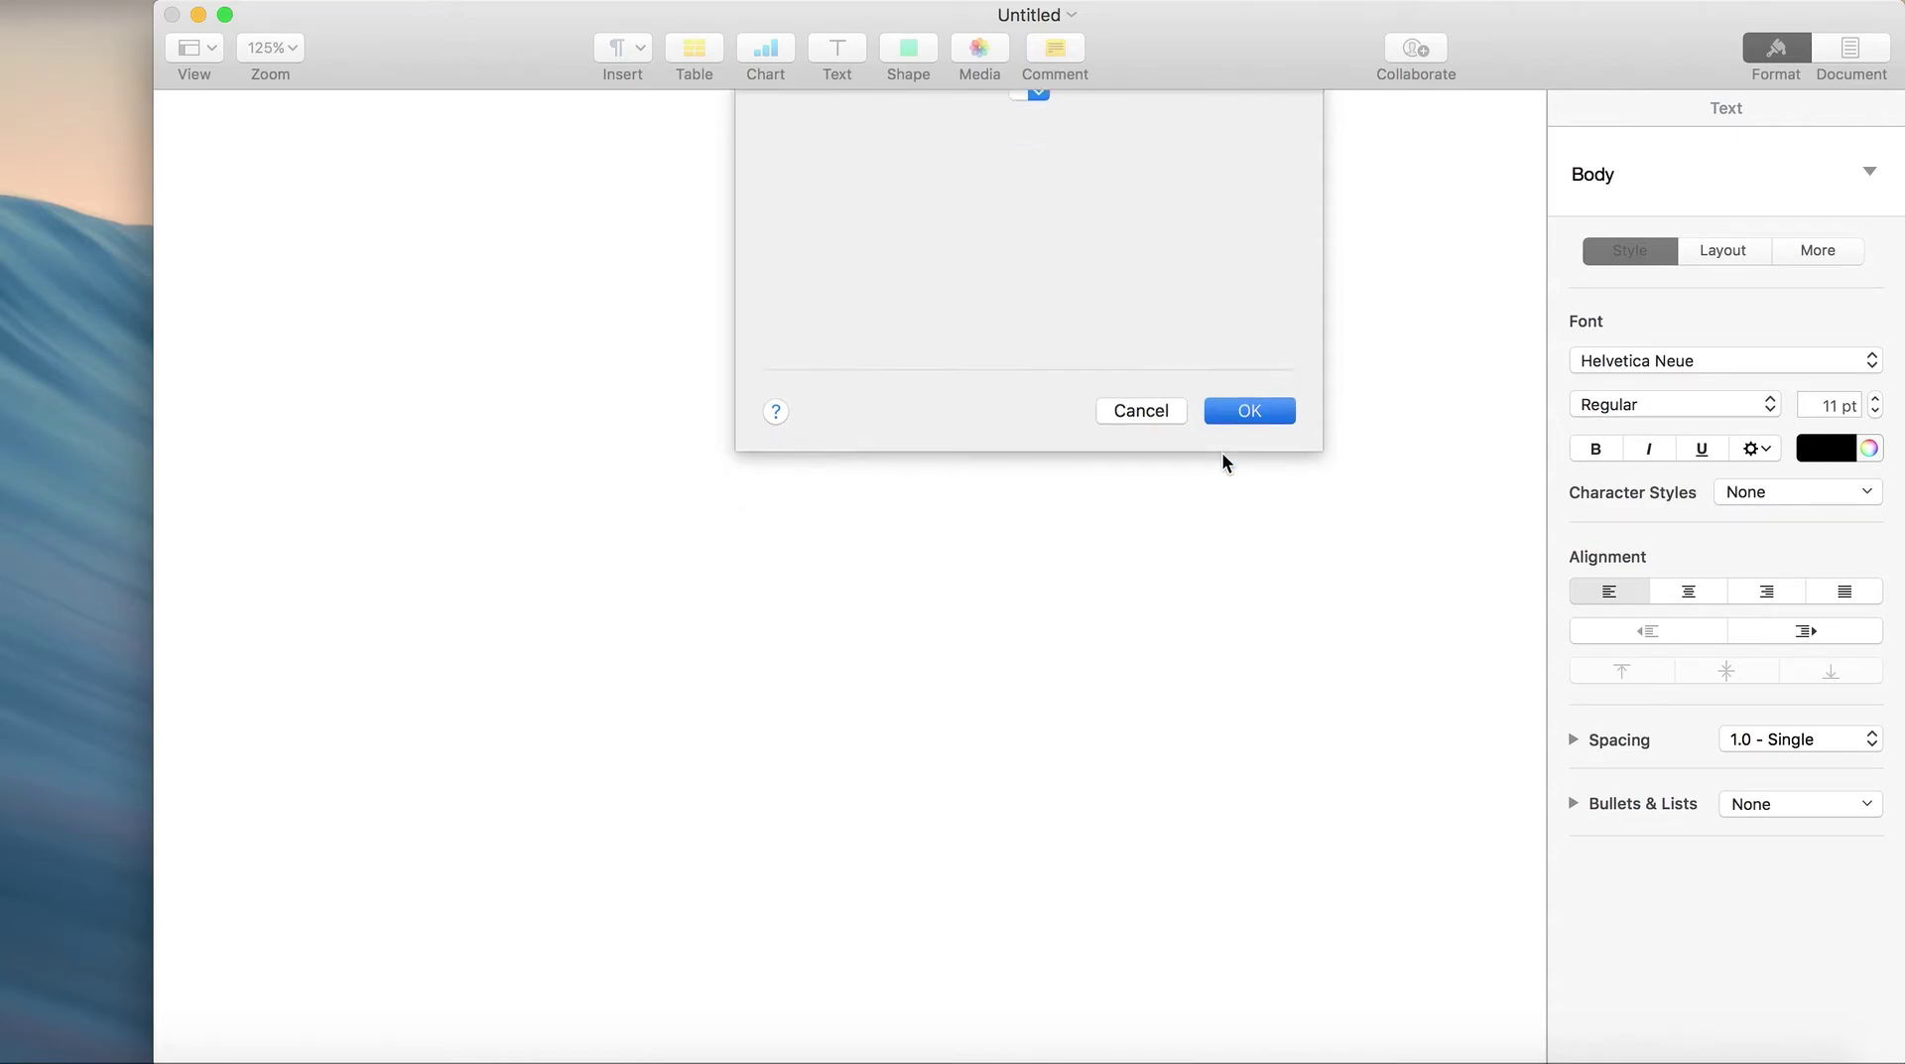
{"action": "left_click", "coordinate": [276, 47]}
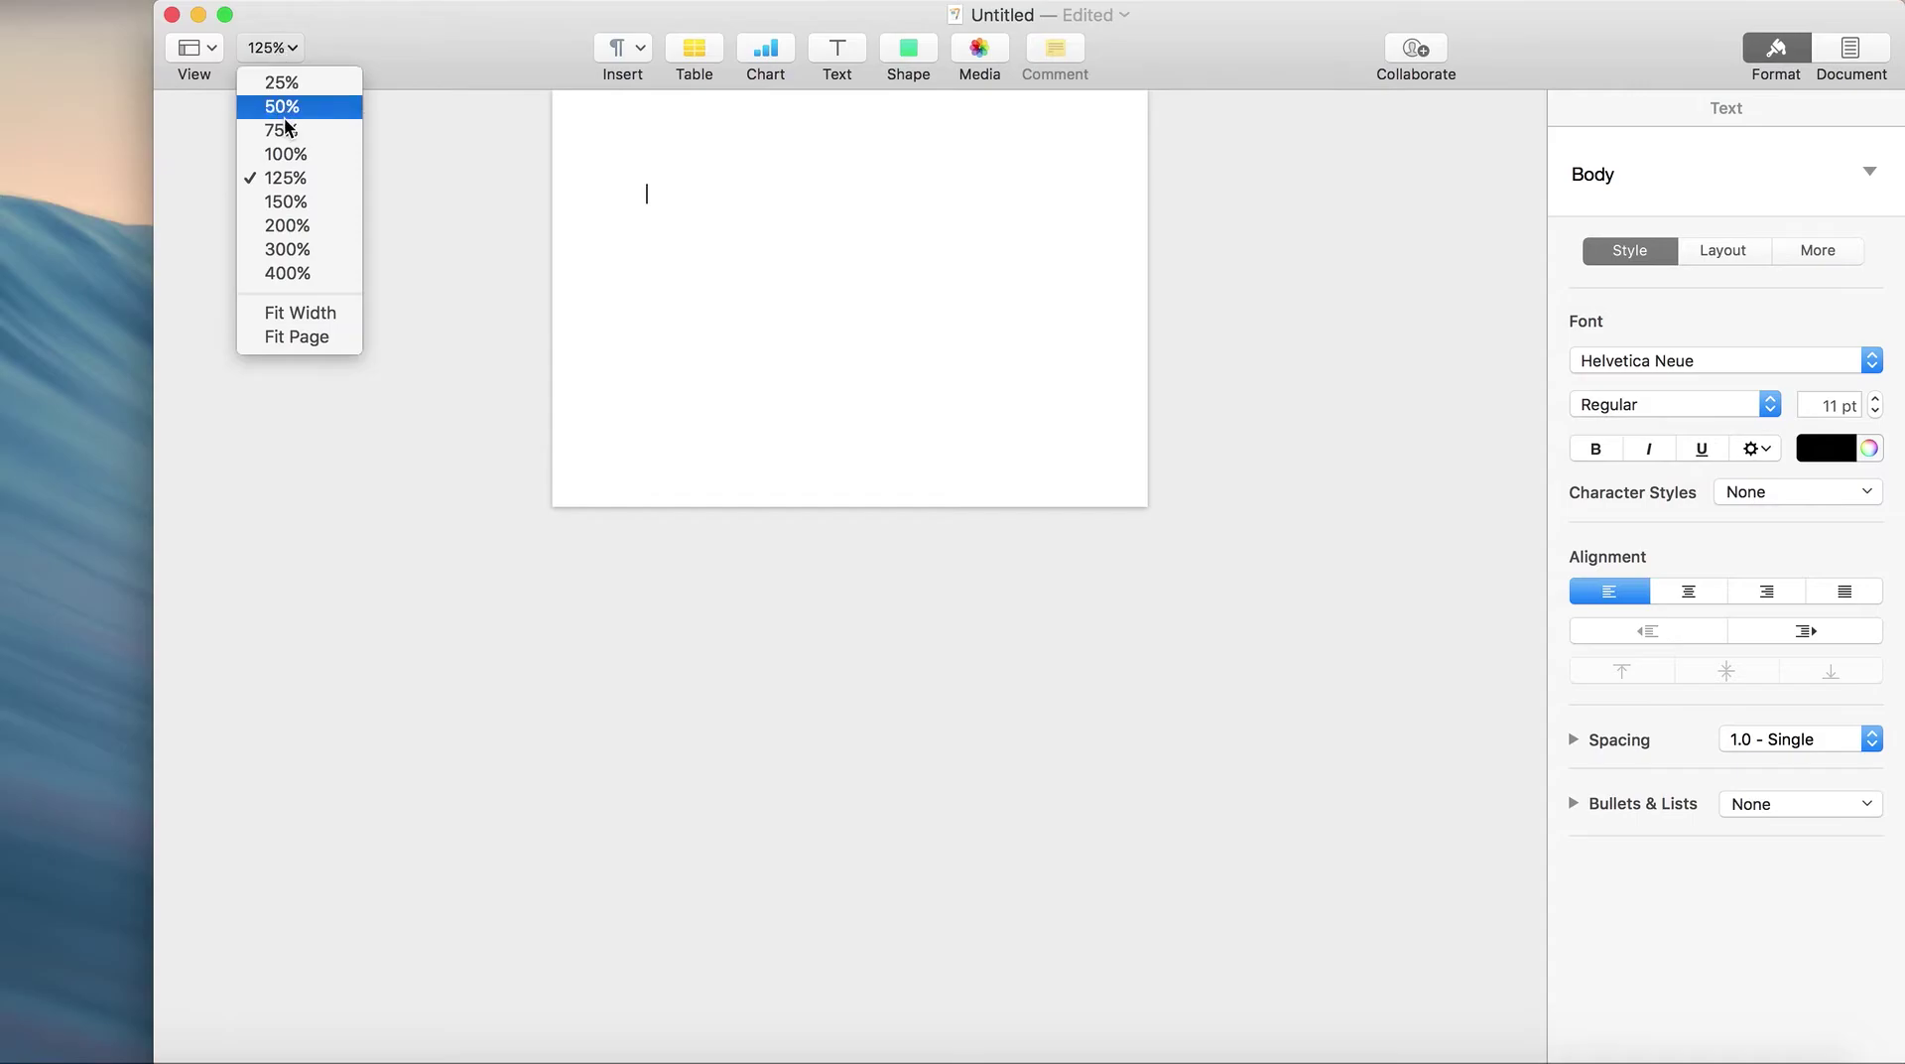
{"action": "left_click", "coordinate": [301, 225]}
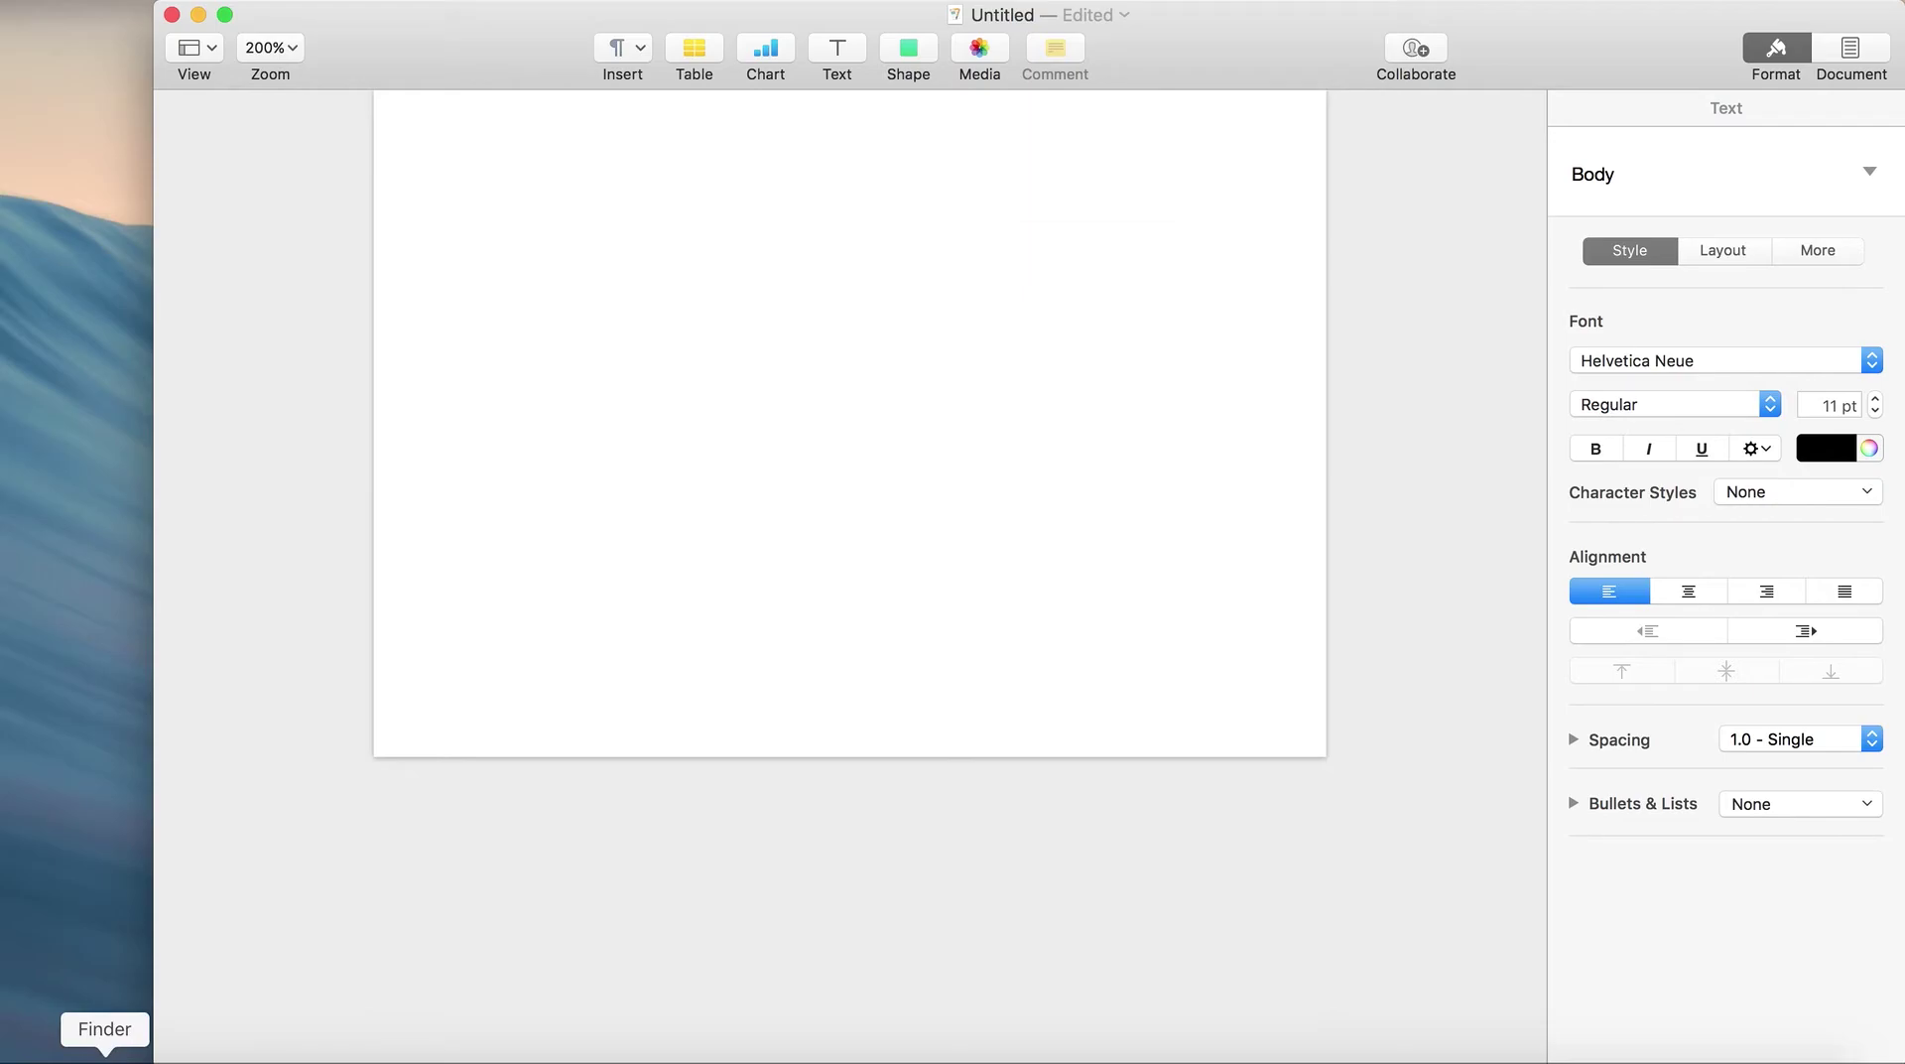
Step: Drag 5x7 2.jpg from Finder's JPEG Backgrounds folder onto the Pages page
{"action": "left_click", "coordinate": [106, 1054]}
{"action": "left_click", "coordinate": [1120, 259]}
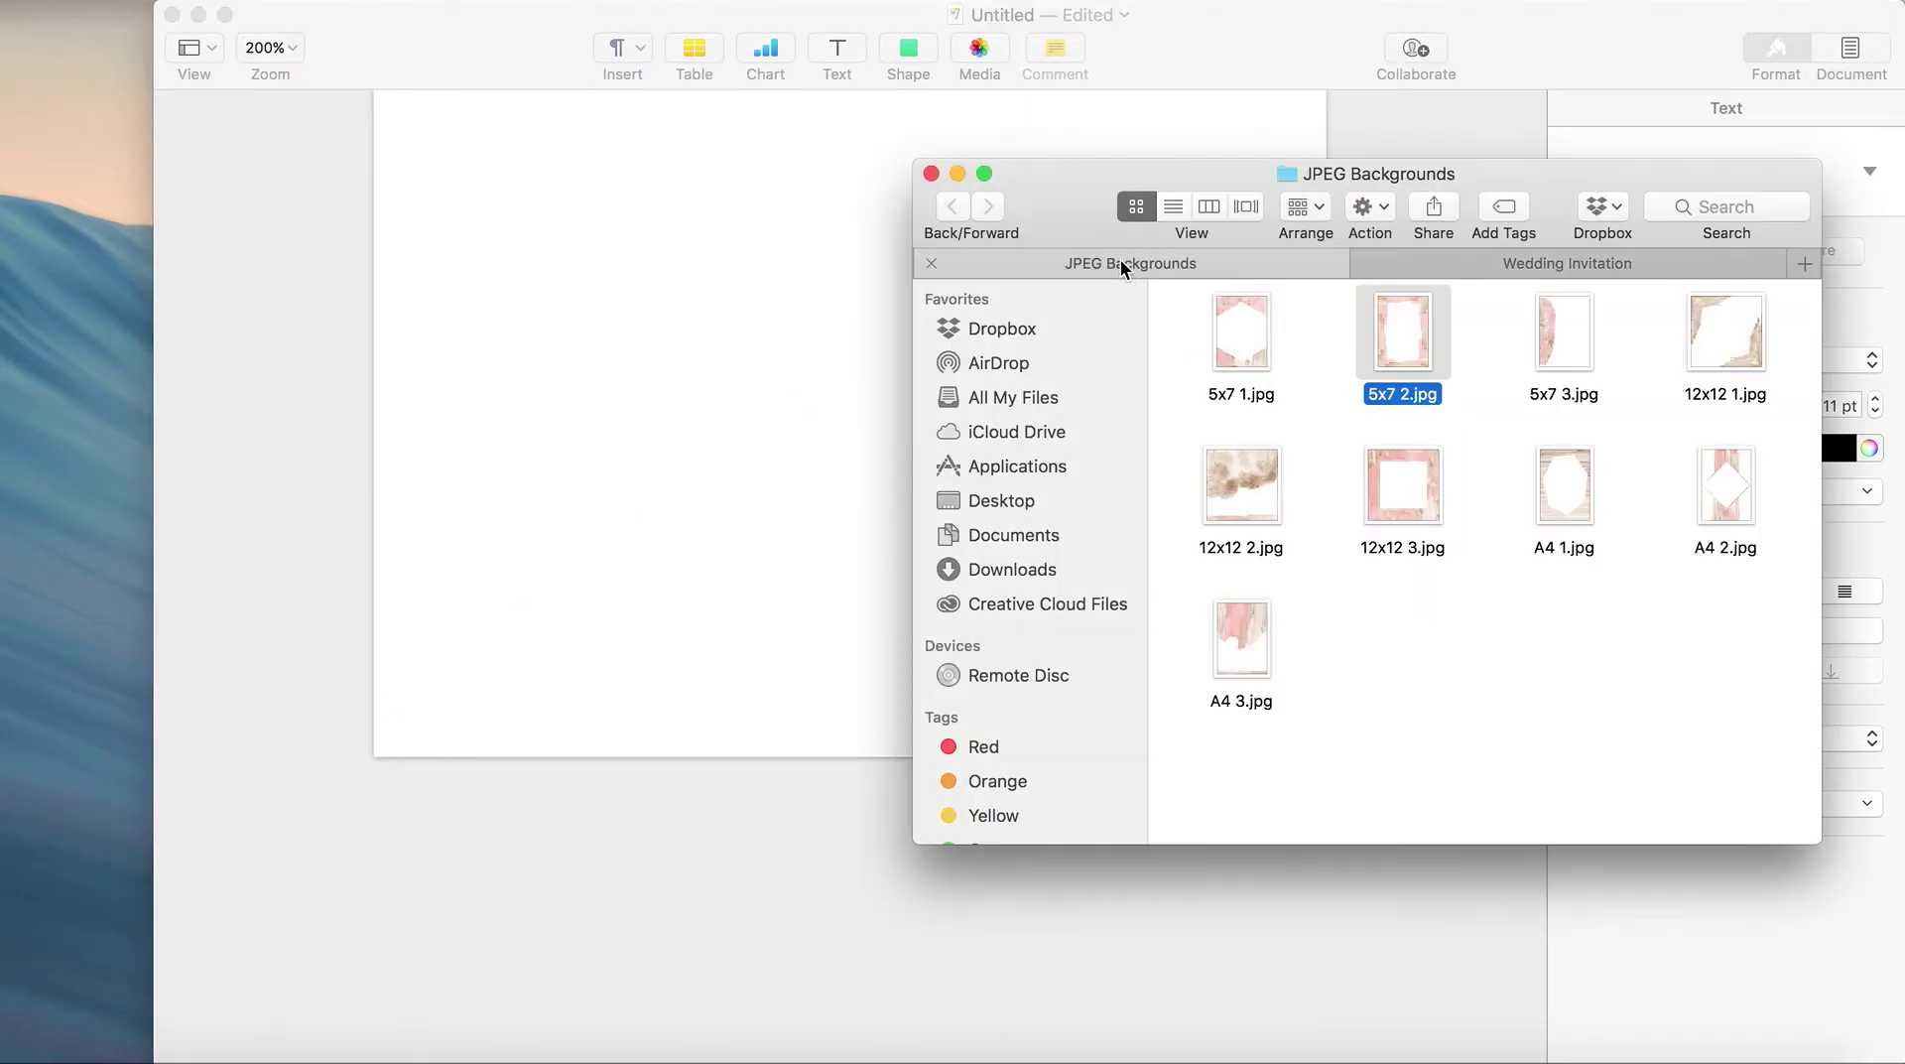
{"action": "left_click", "coordinate": [1403, 667]}
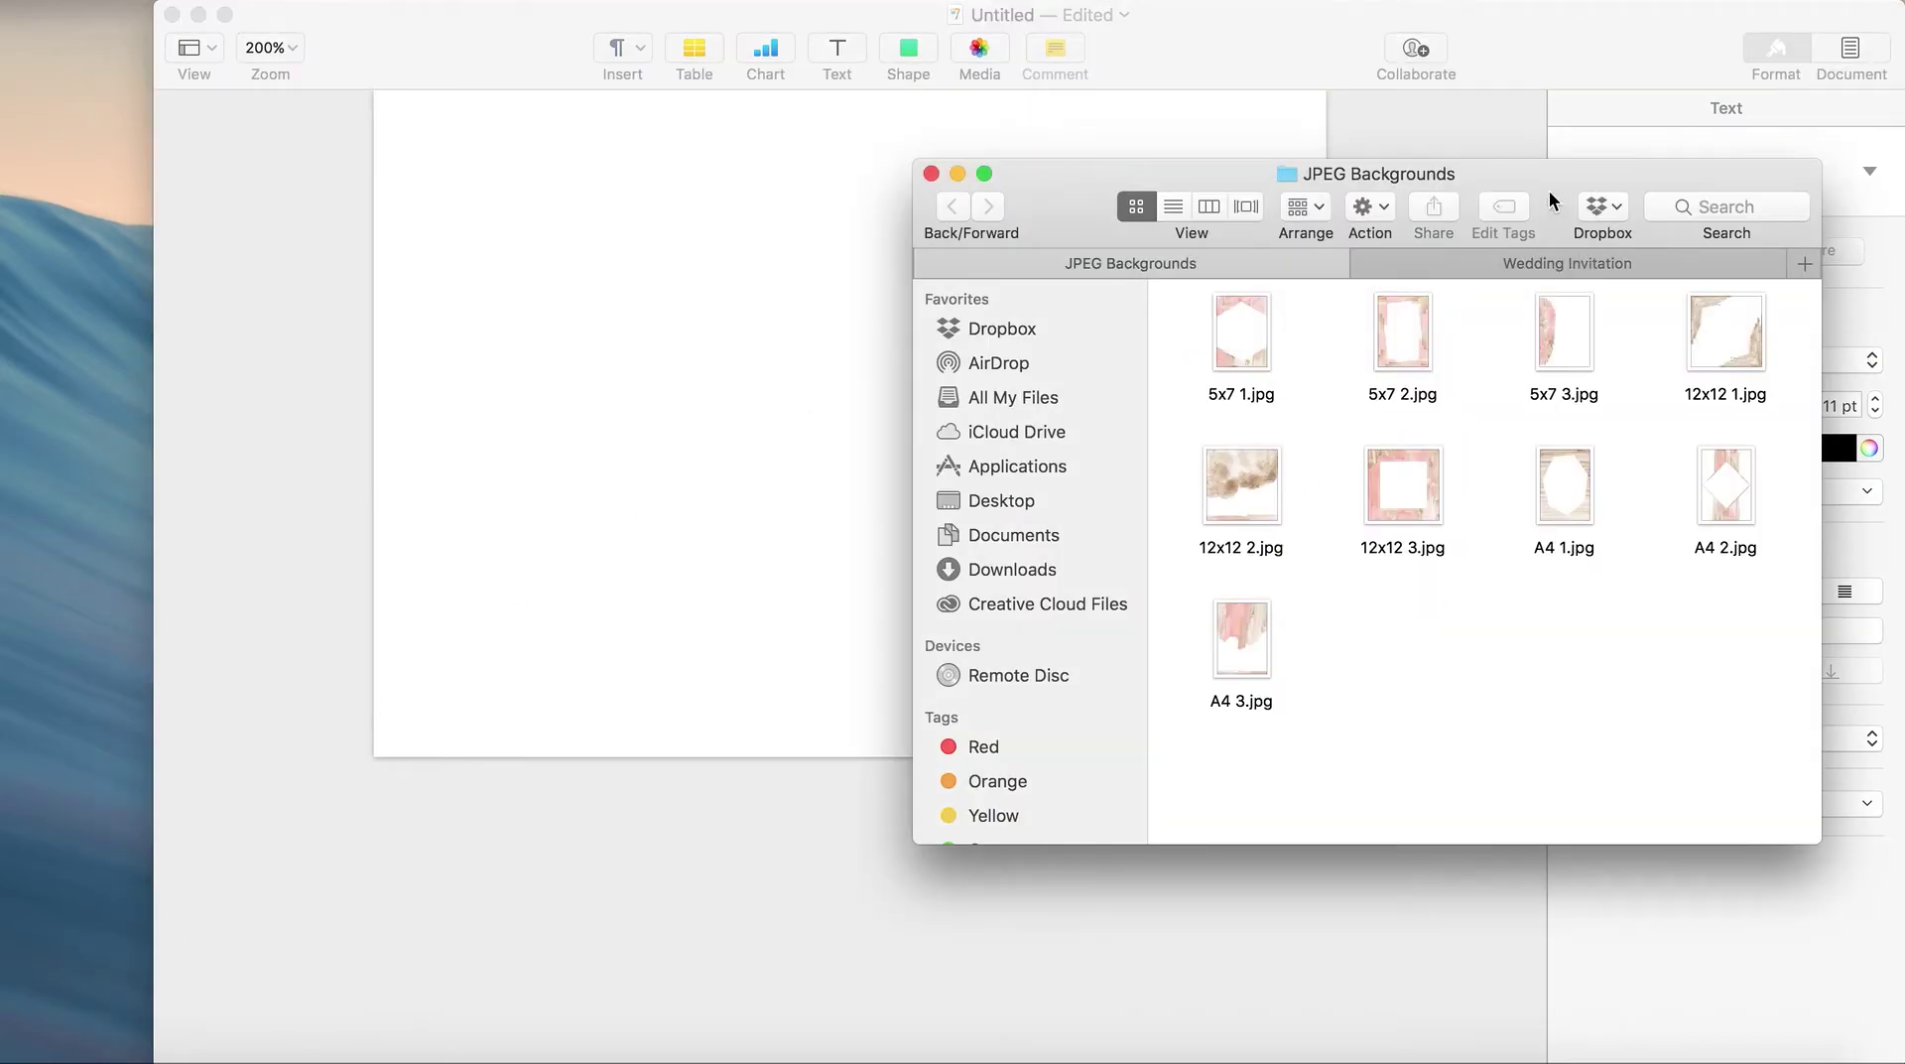
{"action": "left_click_drag", "start_coordinate": [1551, 195], "coordinate": [1336, 201]}
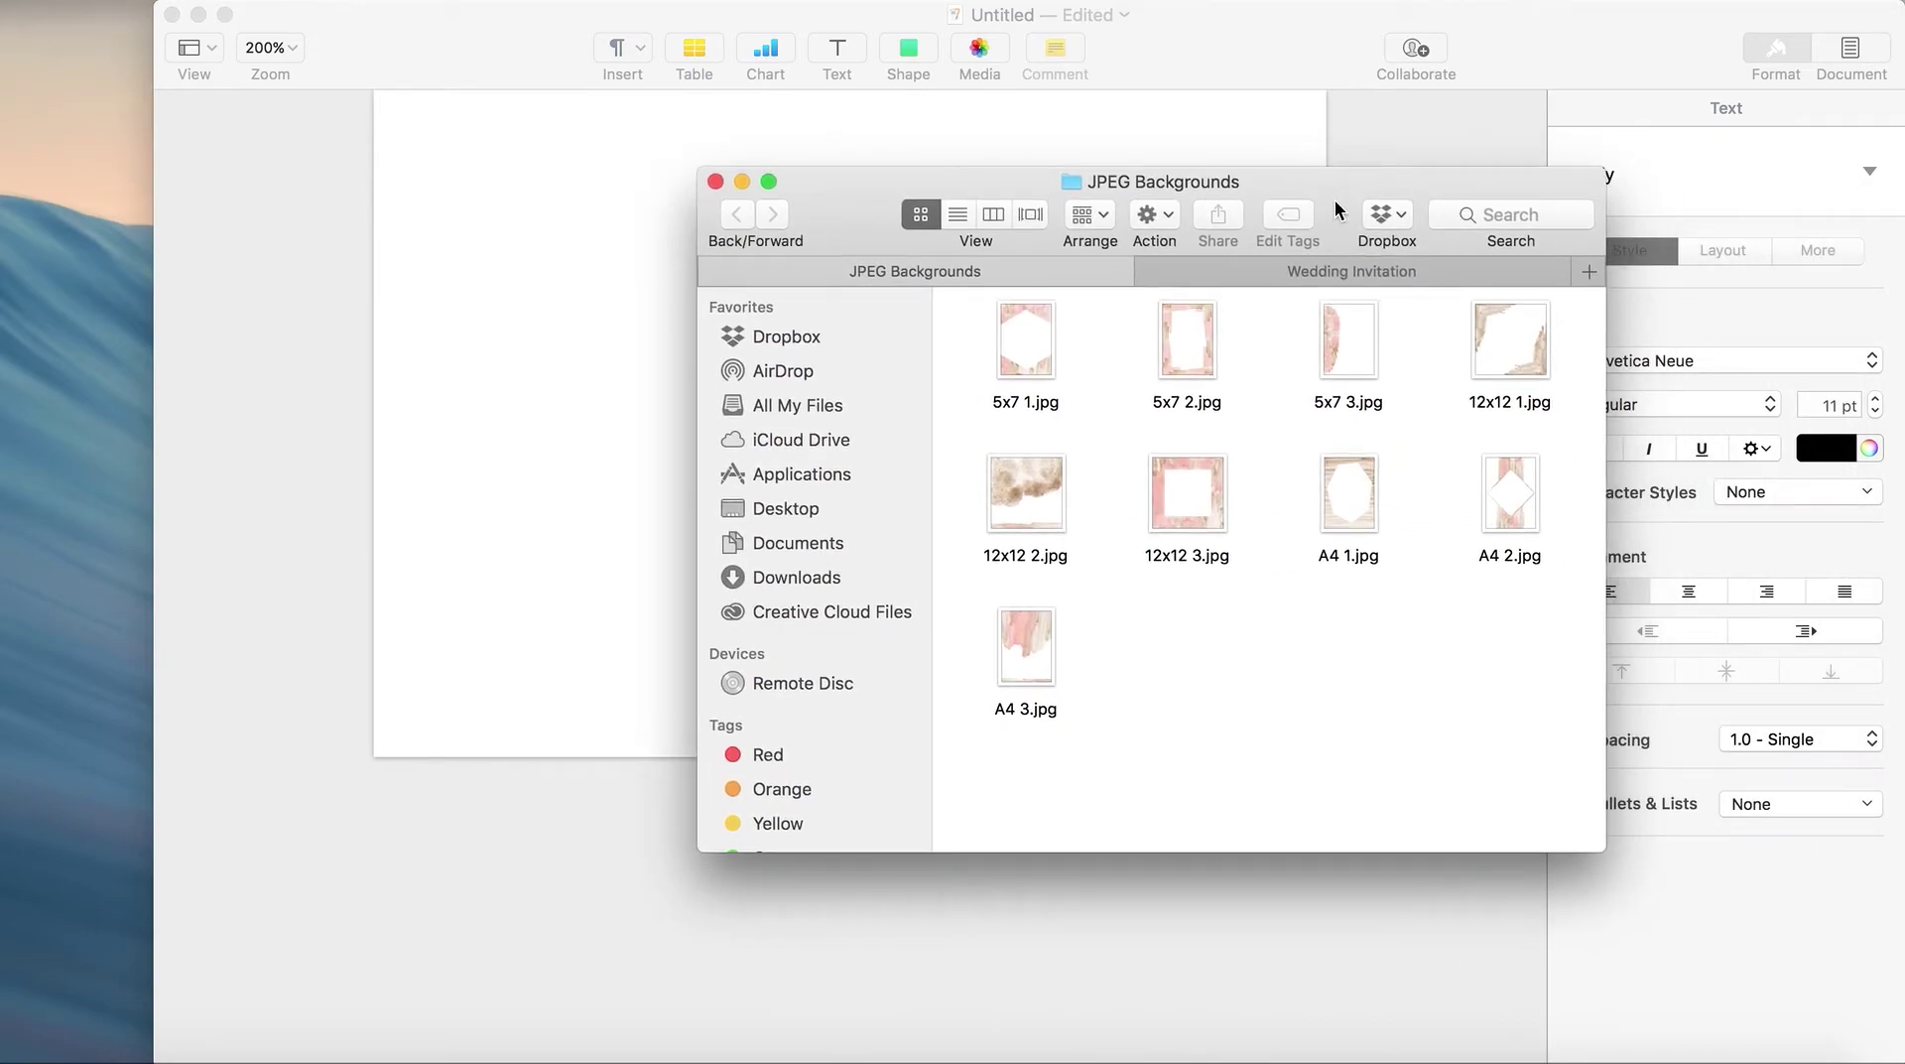
{"action": "left_click", "coordinate": [1205, 328]}
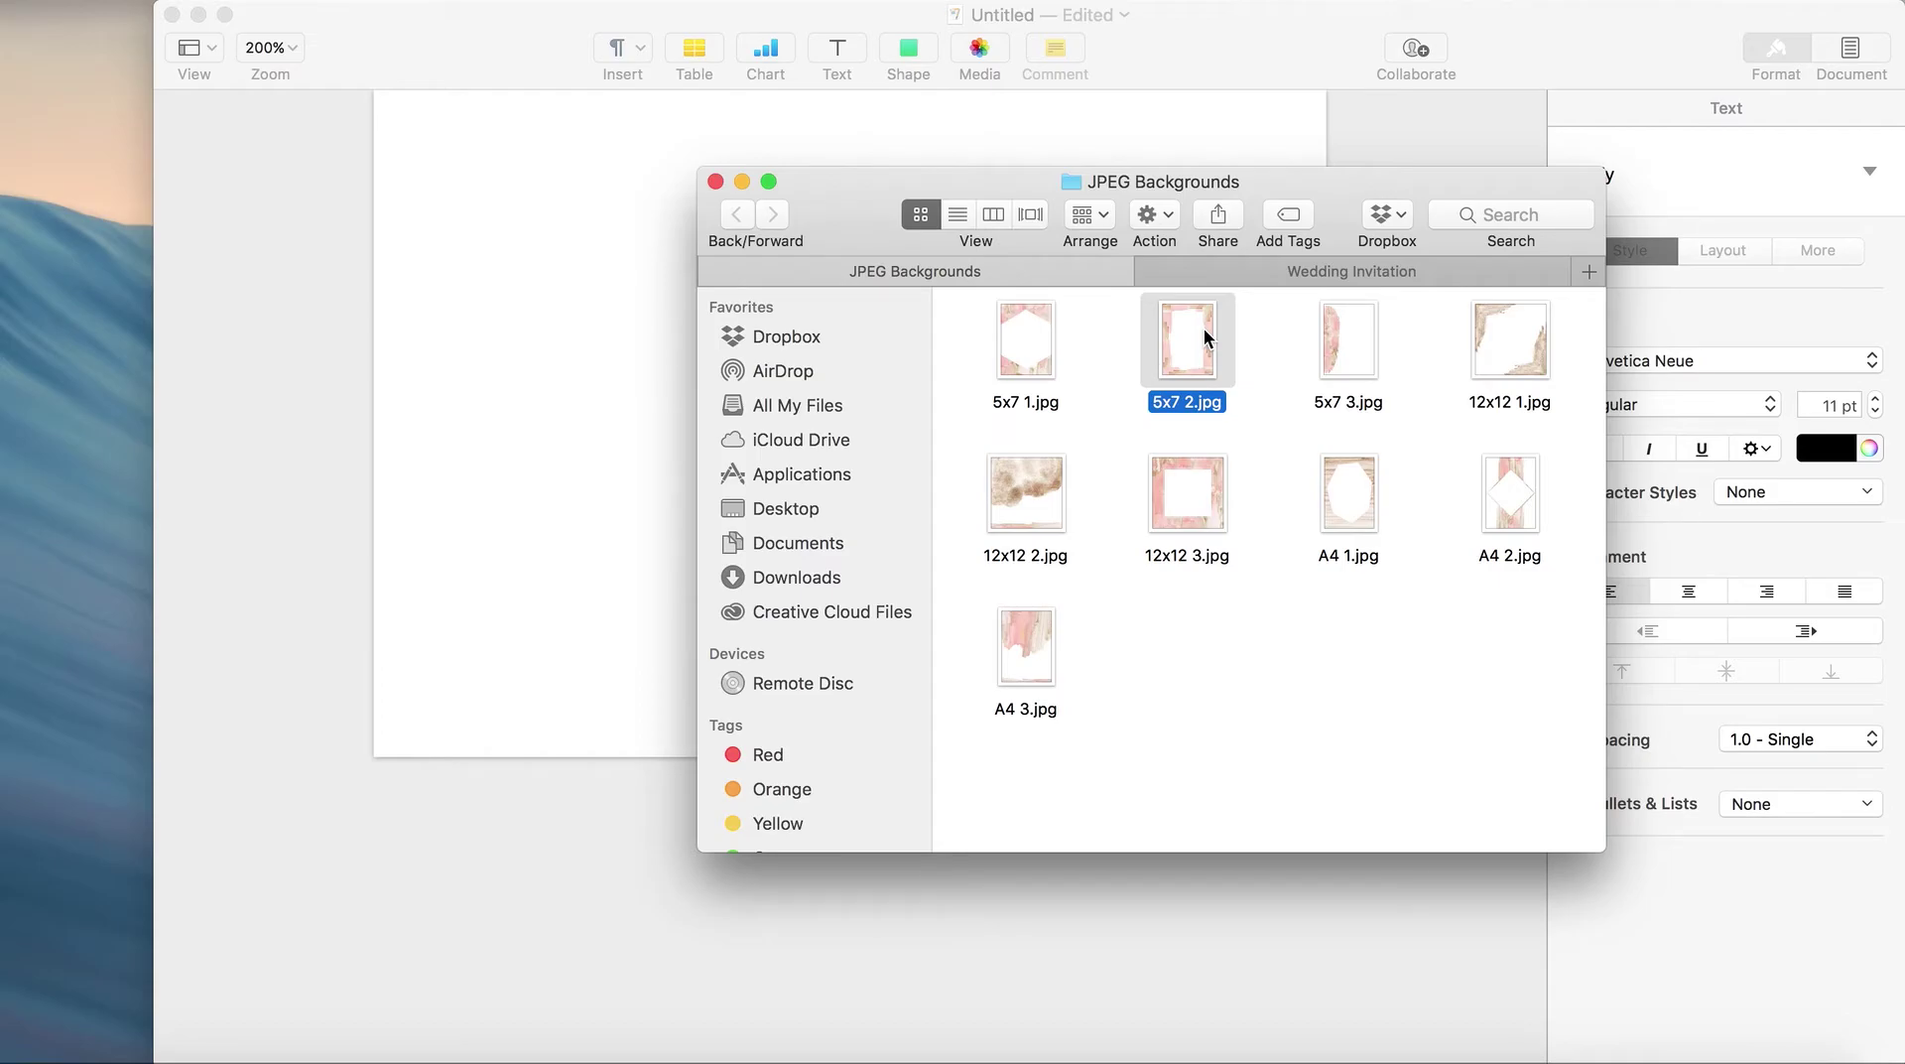
{"action": "left_click", "coordinate": [1247, 347]}
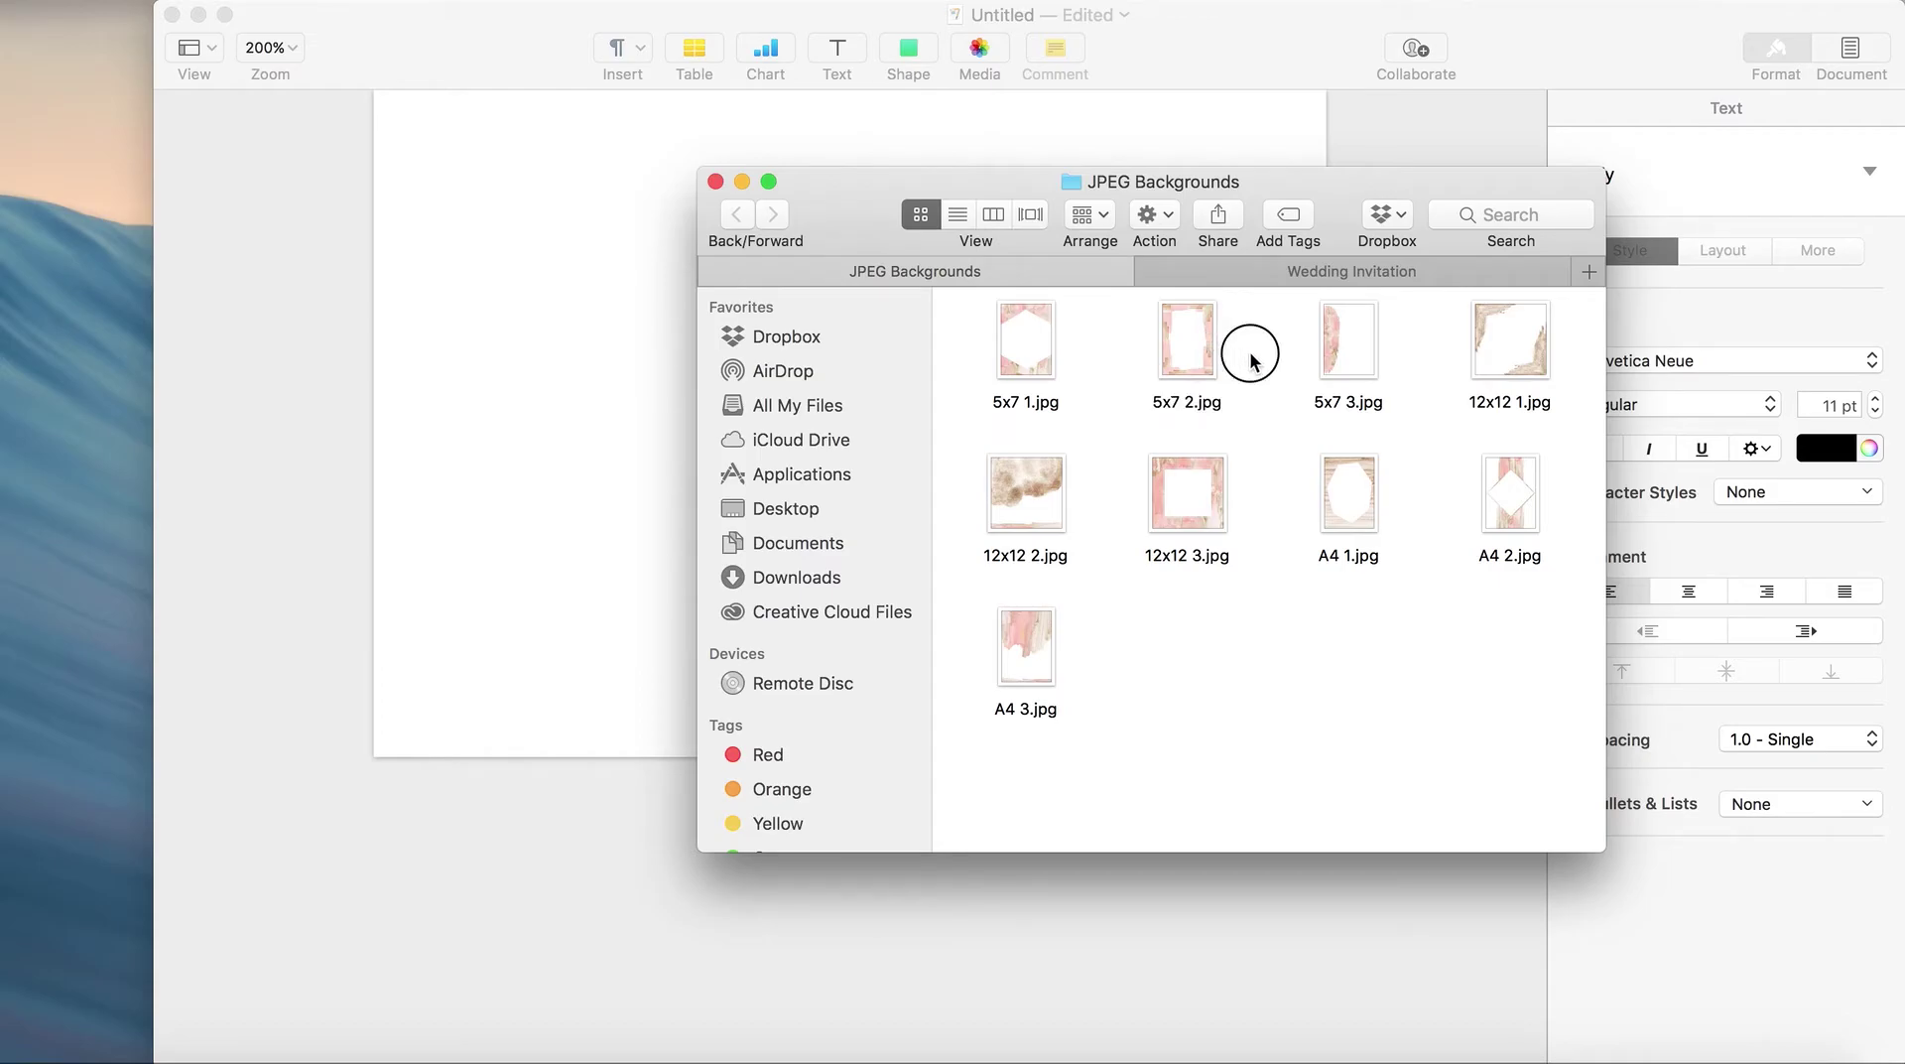
{"action": "left_click", "coordinate": [1182, 343]}
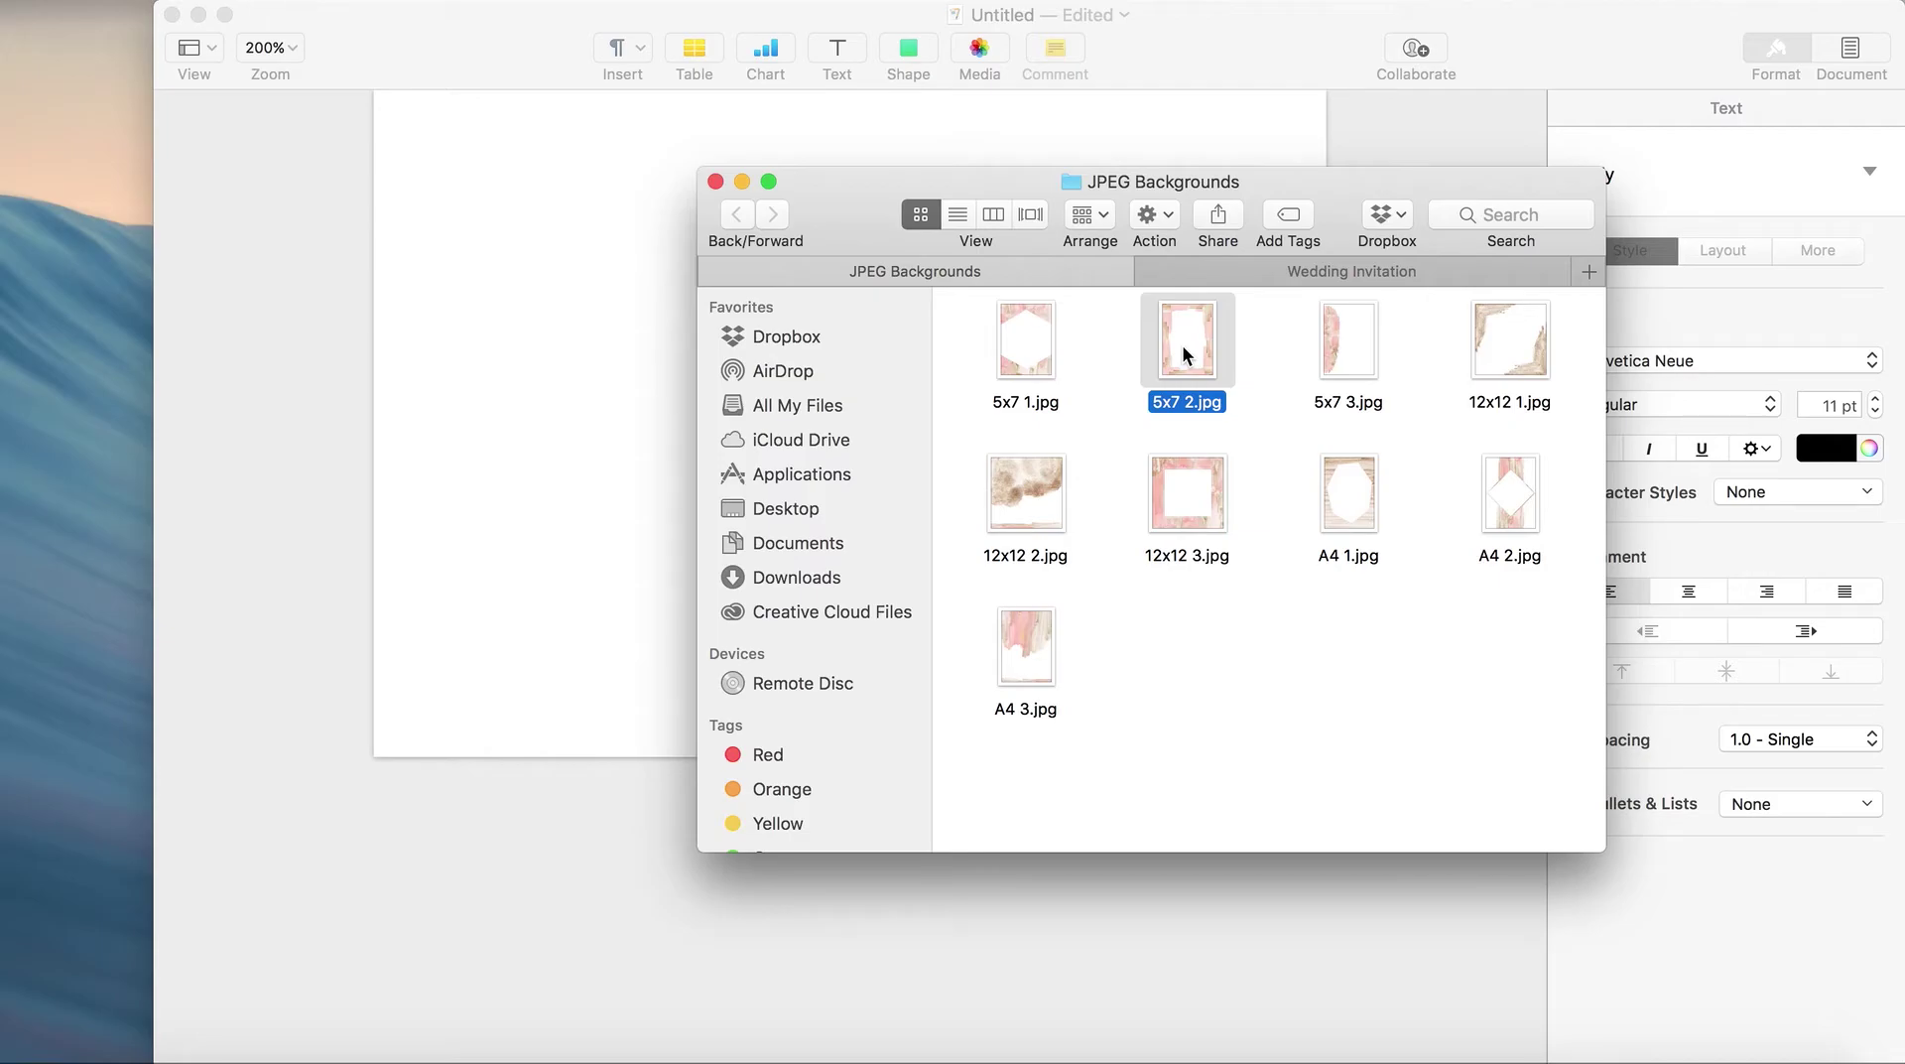
{"action": "left_click_drag", "start_coordinate": [1181, 375], "coordinate": [599, 516]}
Step: Rotate the watercolor frame image to a 90° angle
{"action": "left_click", "coordinate": [598, 545]}
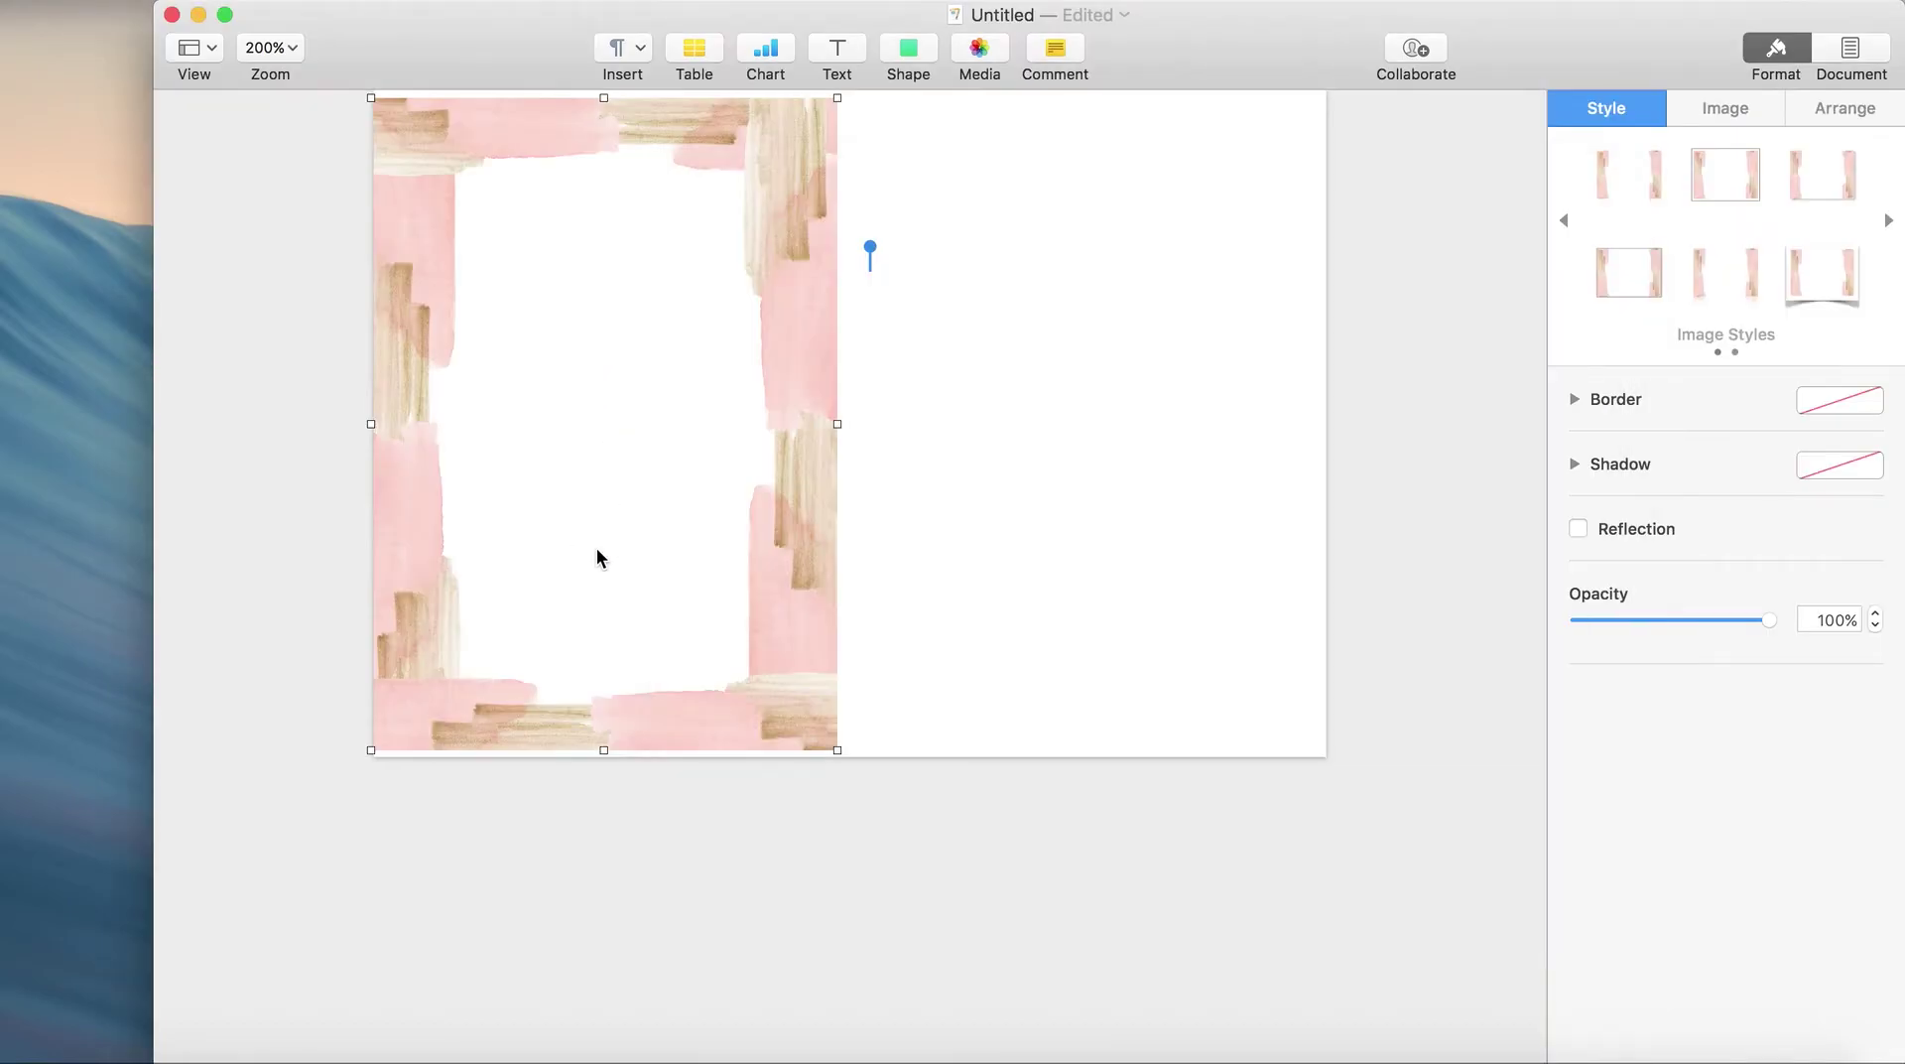
{"action": "left_click", "coordinate": [935, 400]}
{"action": "left_click", "coordinate": [1847, 108]}
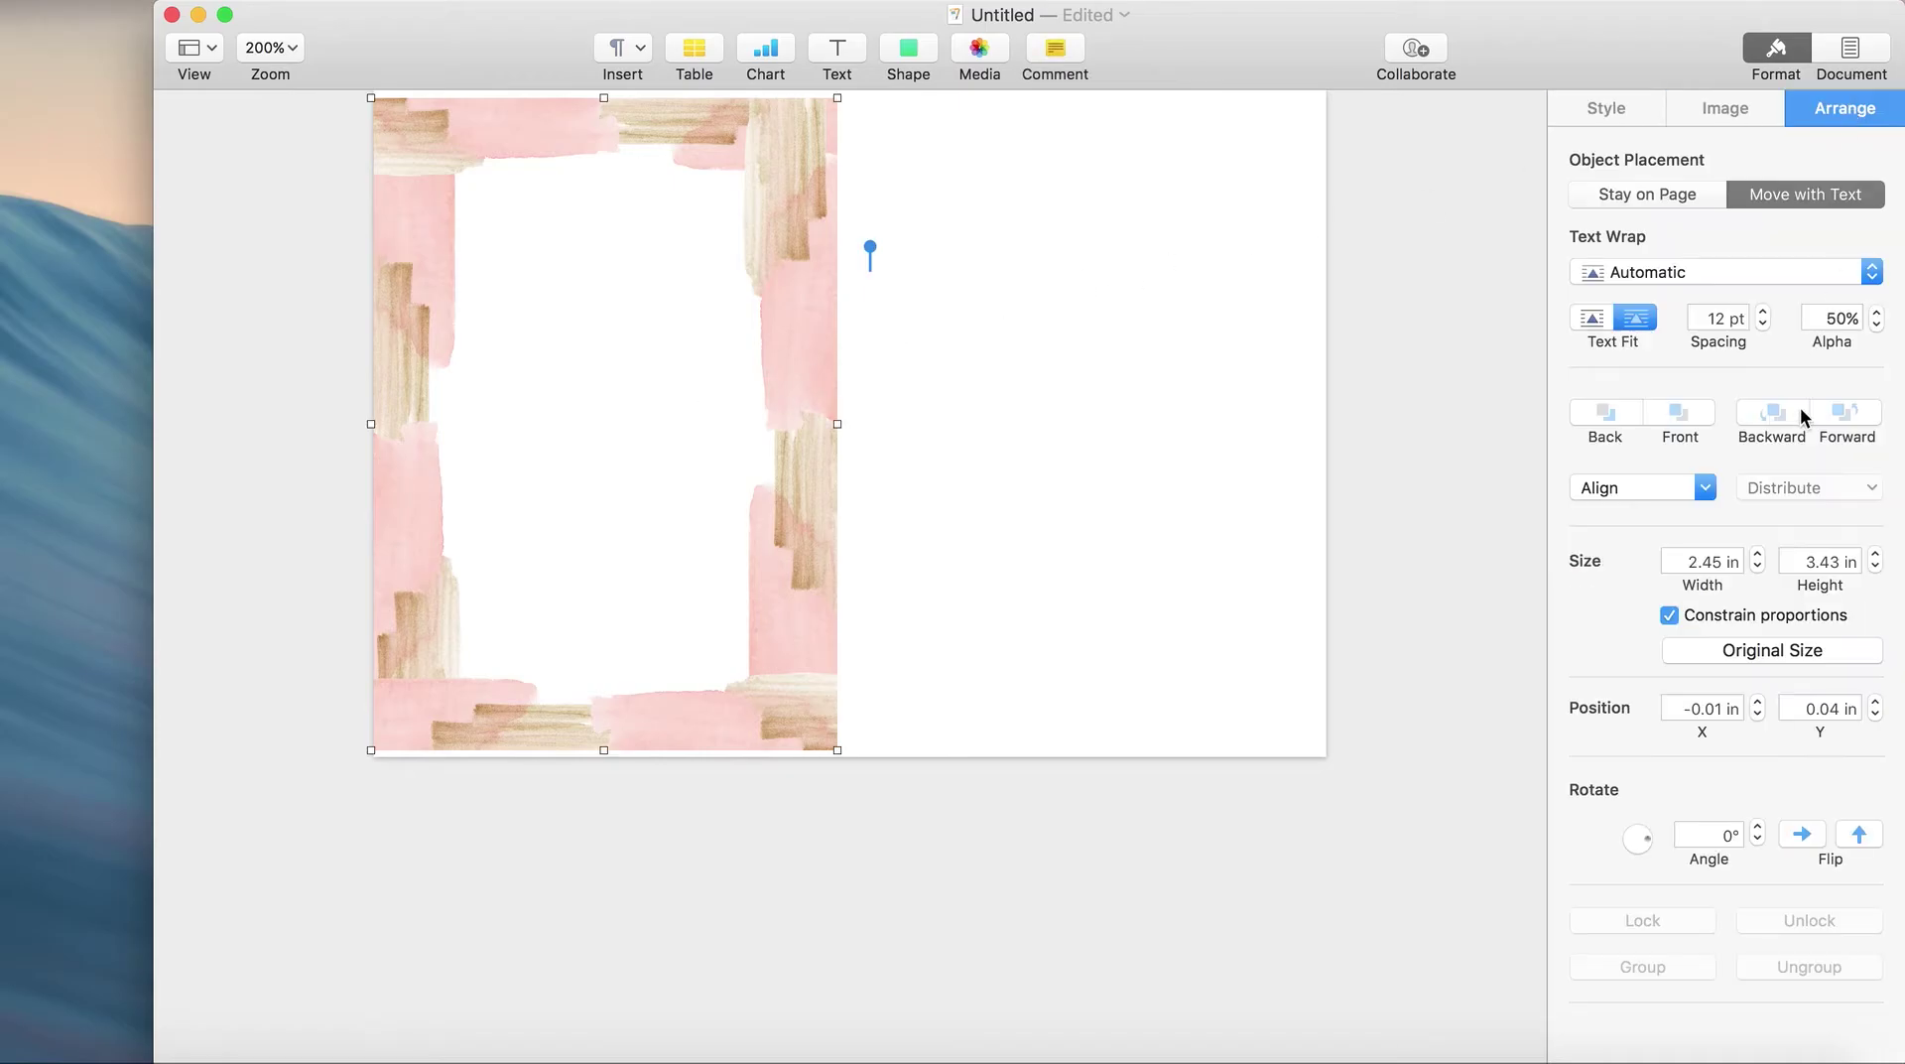
{"action": "left_click", "coordinate": [1732, 833]}
{"action": "key", "text": "BackSpace"}
{"action": "type", "text": "90"}
{"action": "key", "text": "Return"}
Step: Move the frame to the top-left corner and enlarge it to 3.57 x 5 in
{"action": "left_click_drag", "start_coordinate": [883, 383], "coordinate": [983, 264]}
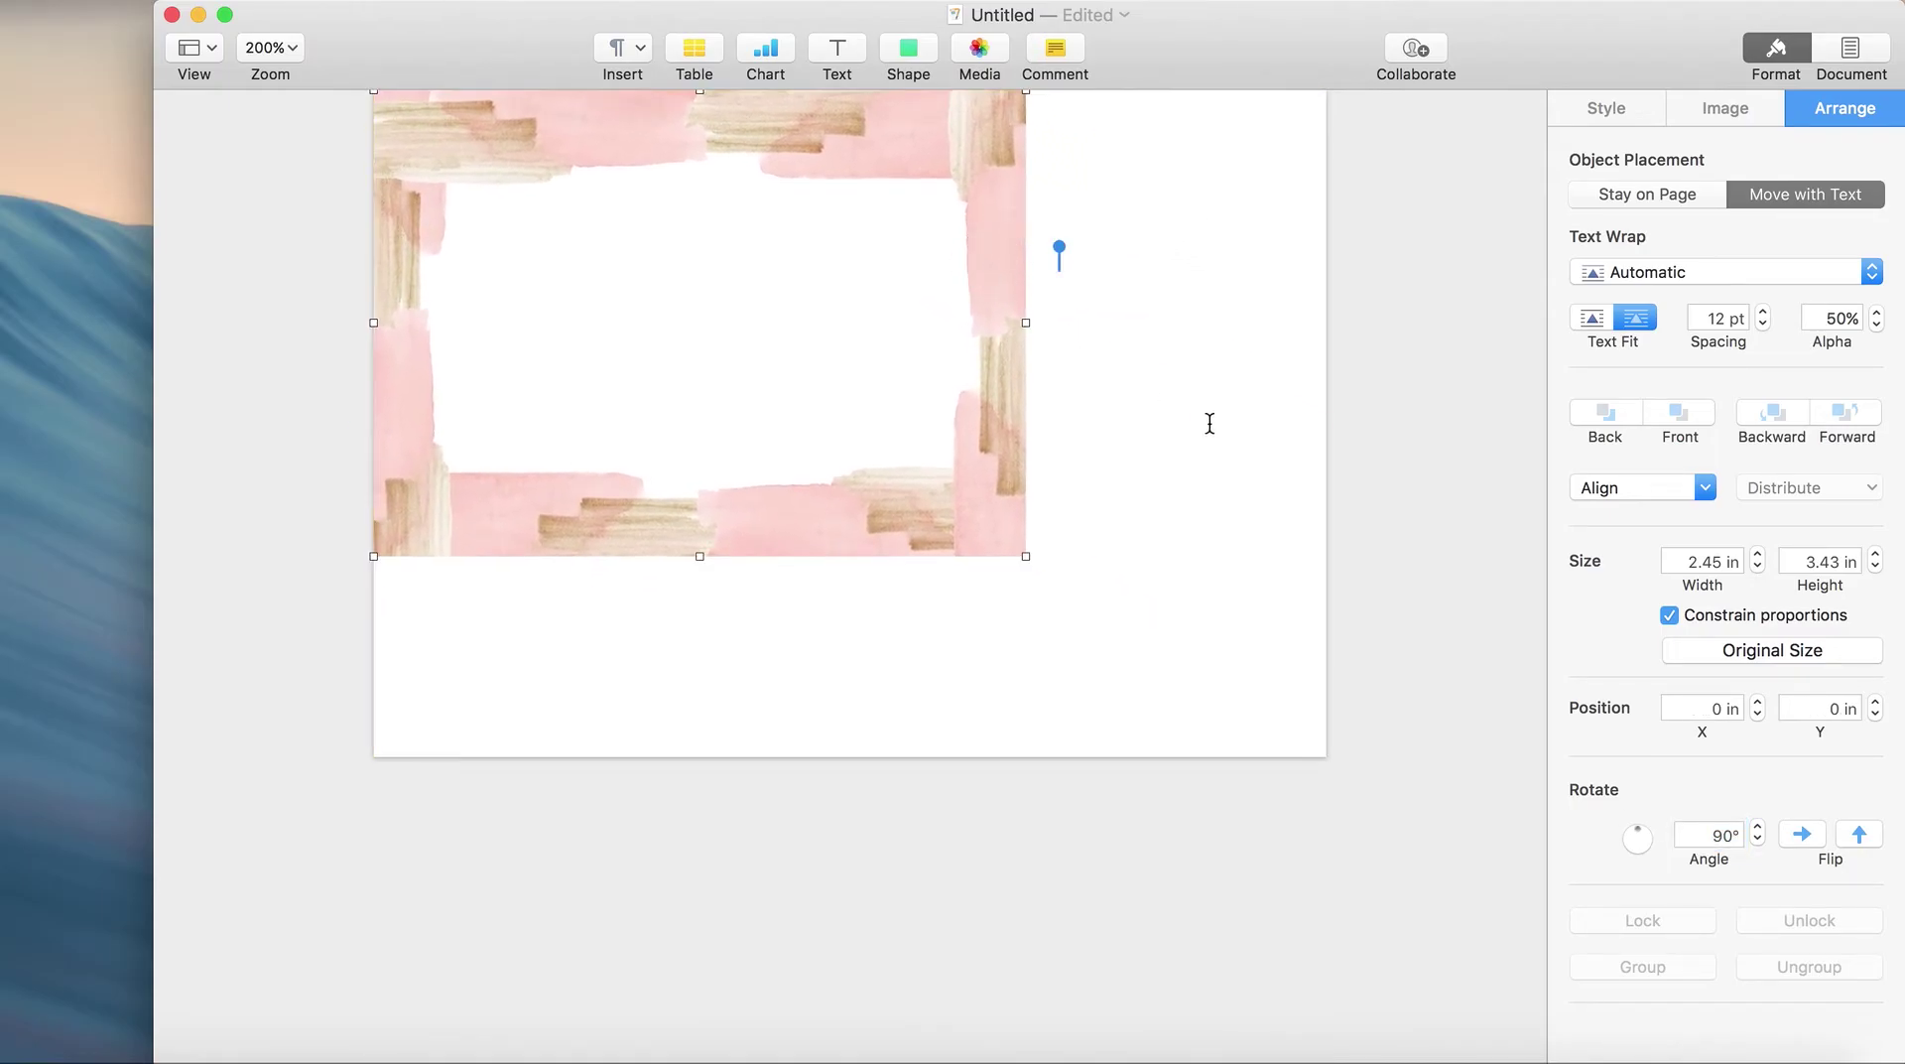
{"action": "left_click", "coordinate": [1227, 433]}
{"action": "left_click", "coordinate": [988, 392]}
{"action": "left_click_drag", "start_coordinate": [1026, 556], "coordinate": [1358, 677]}
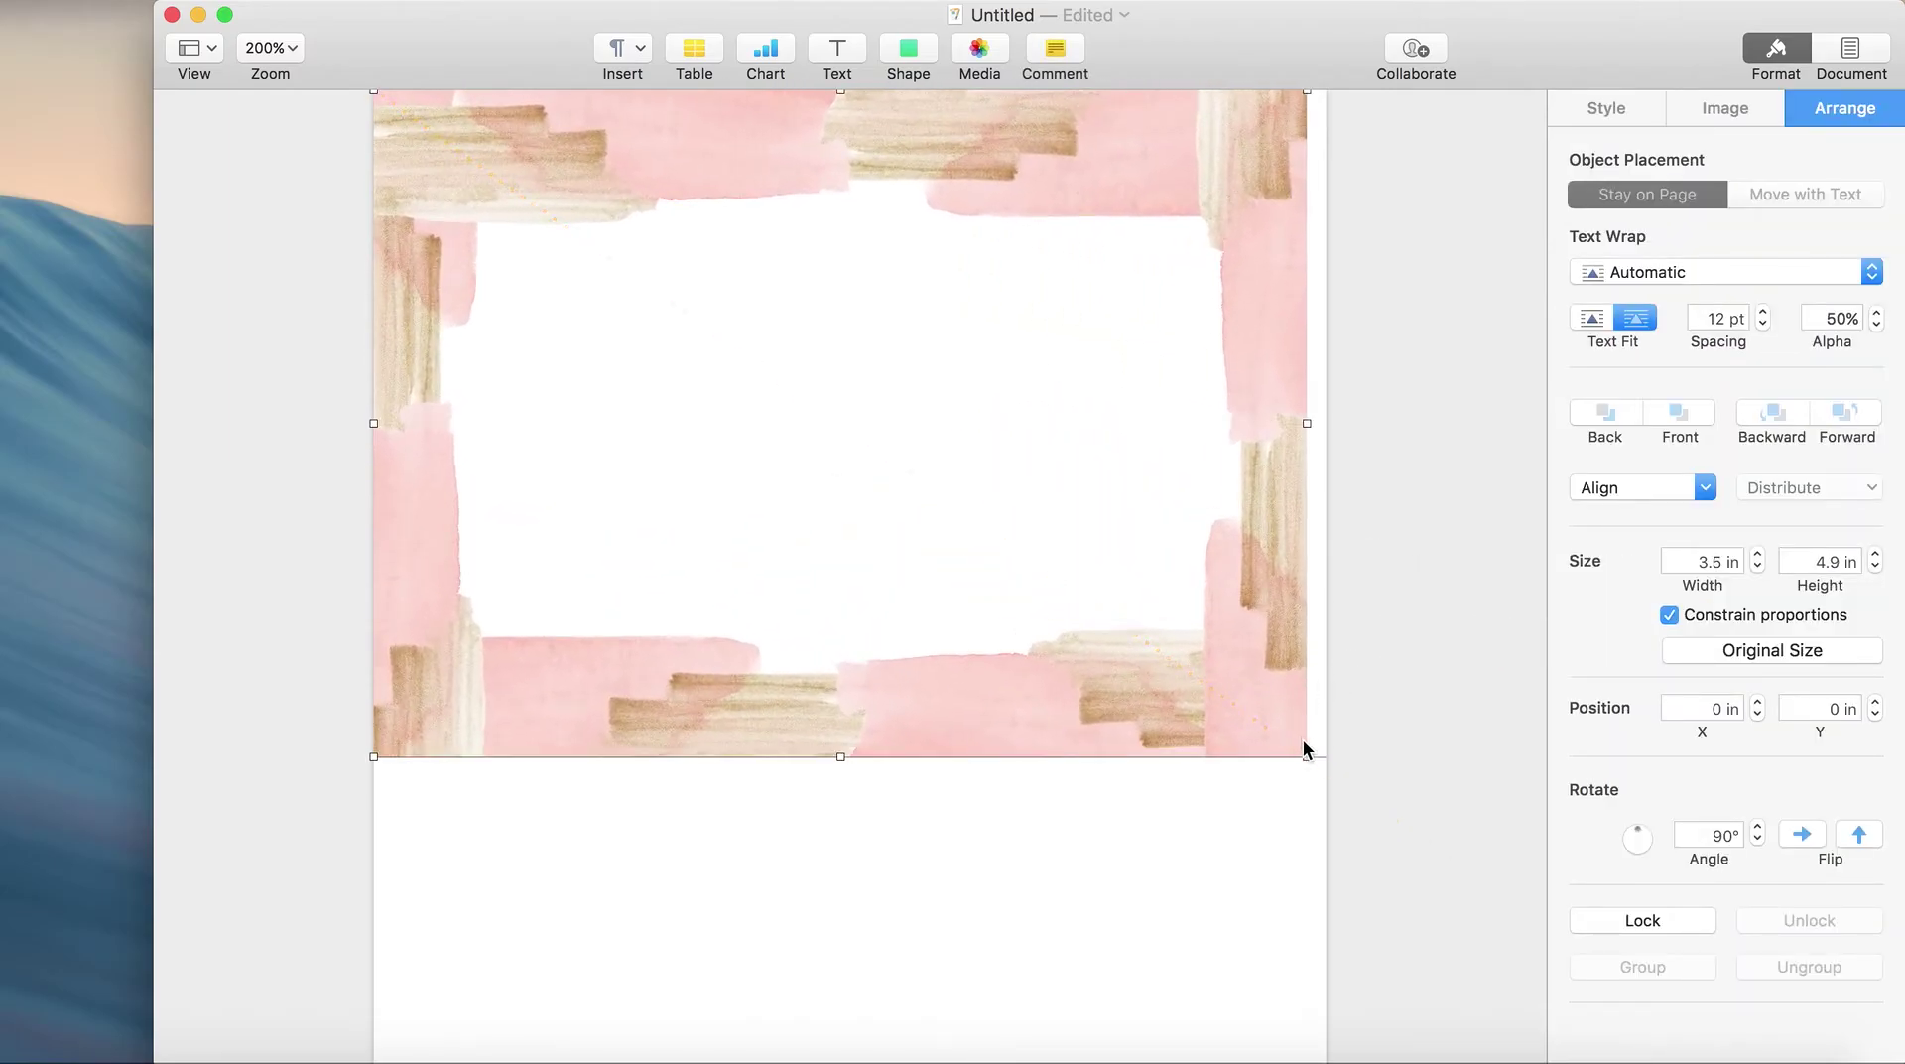
{"action": "left_click_drag", "start_coordinate": [1307, 756], "coordinate": [1328, 768]}
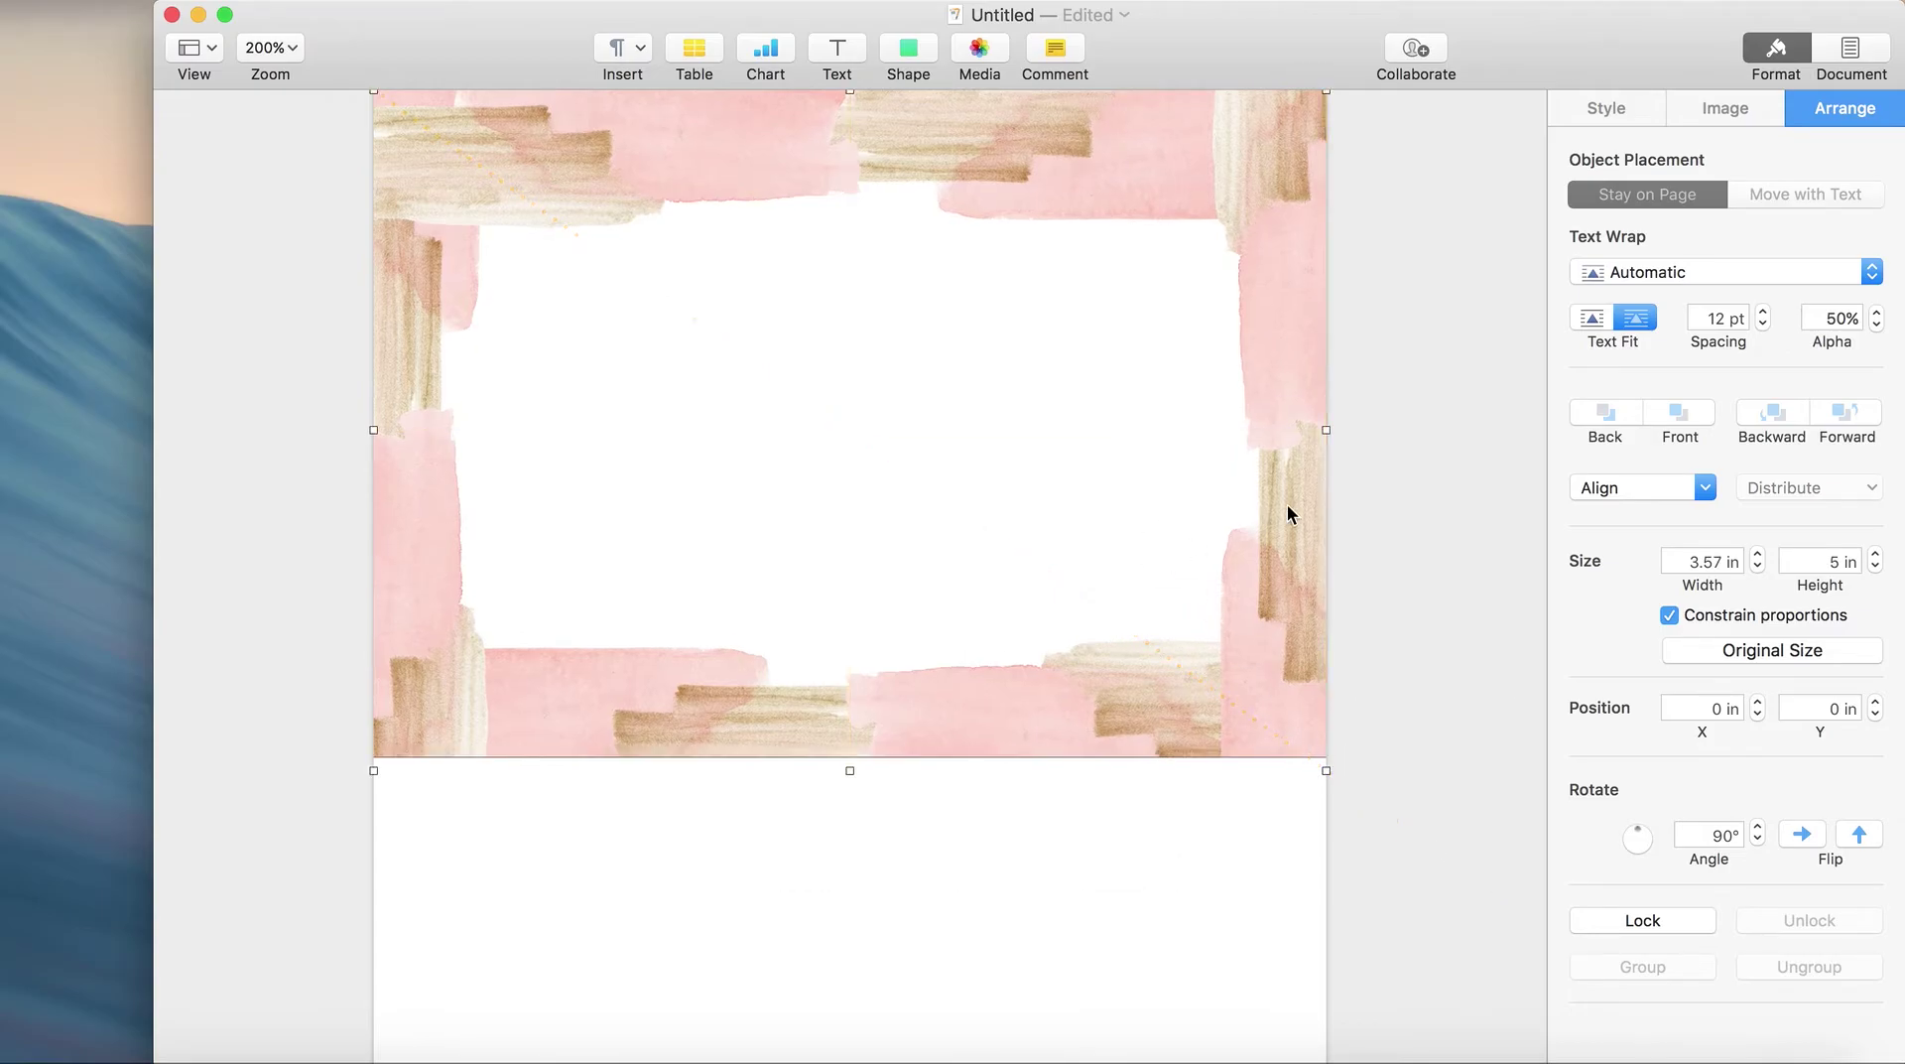
{"action": "key", "text": "Up"}
{"action": "key", "text": "Up"}
{"action": "key", "text": "Up"}
{"action": "key", "text": "Up"}
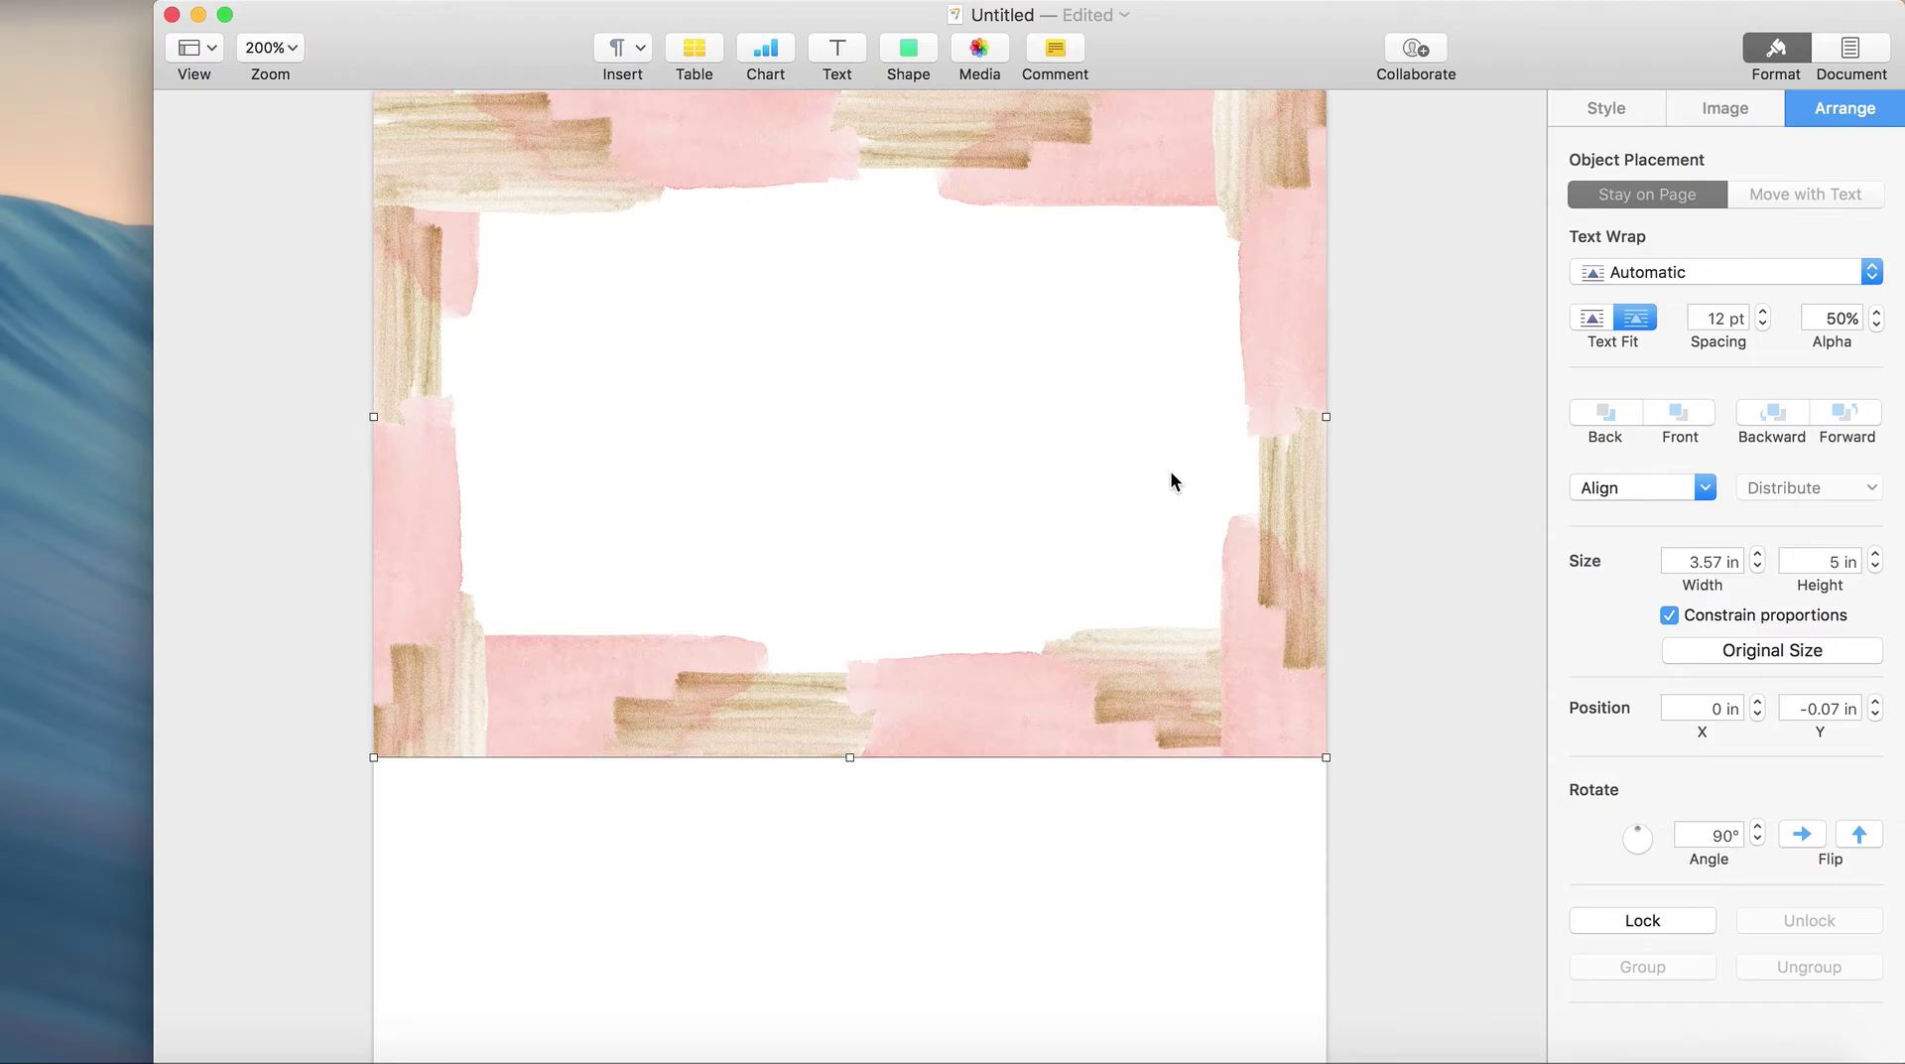
{"action": "left_click", "coordinate": [1381, 533]}
{"action": "left_click", "coordinate": [865, 408]}
Step: Add a text box reading RSVP and set it in the Madina Clean font
{"action": "left_click", "coordinate": [845, 57]}
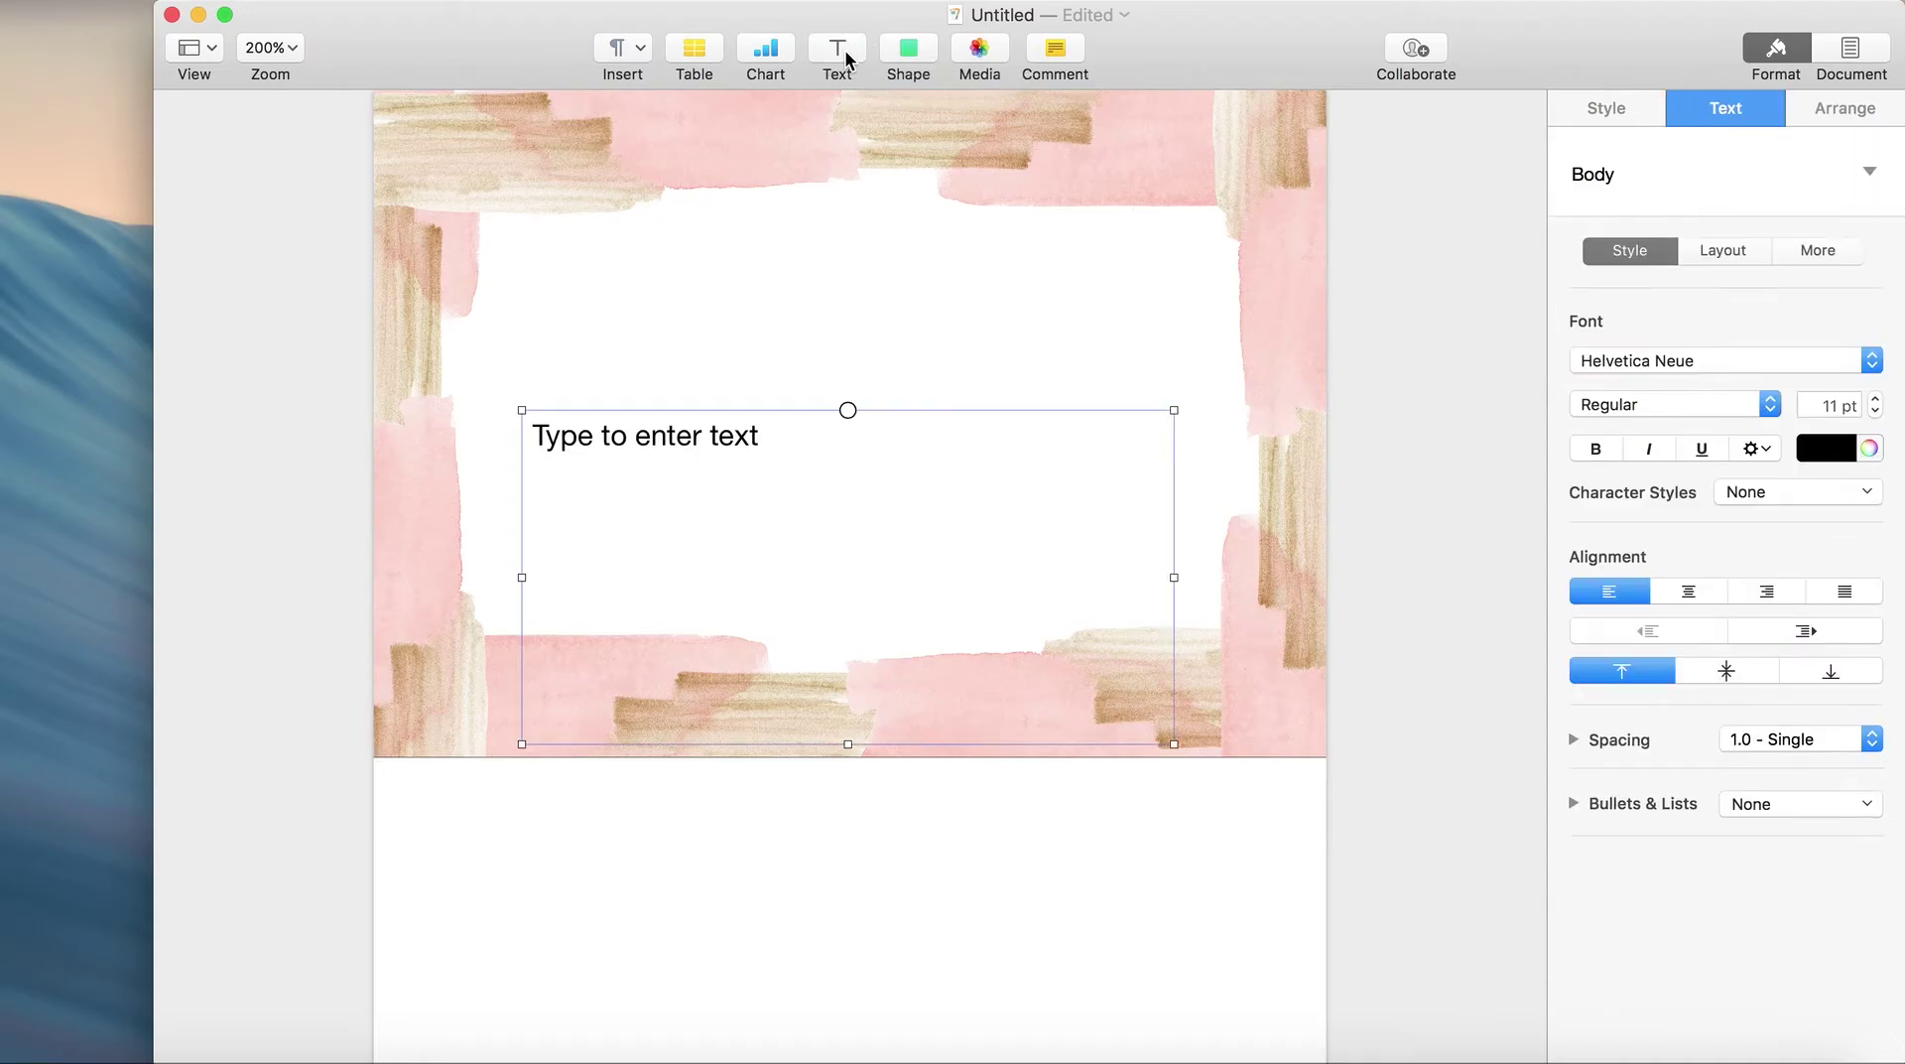
{"action": "left_click", "coordinate": [794, 419]}
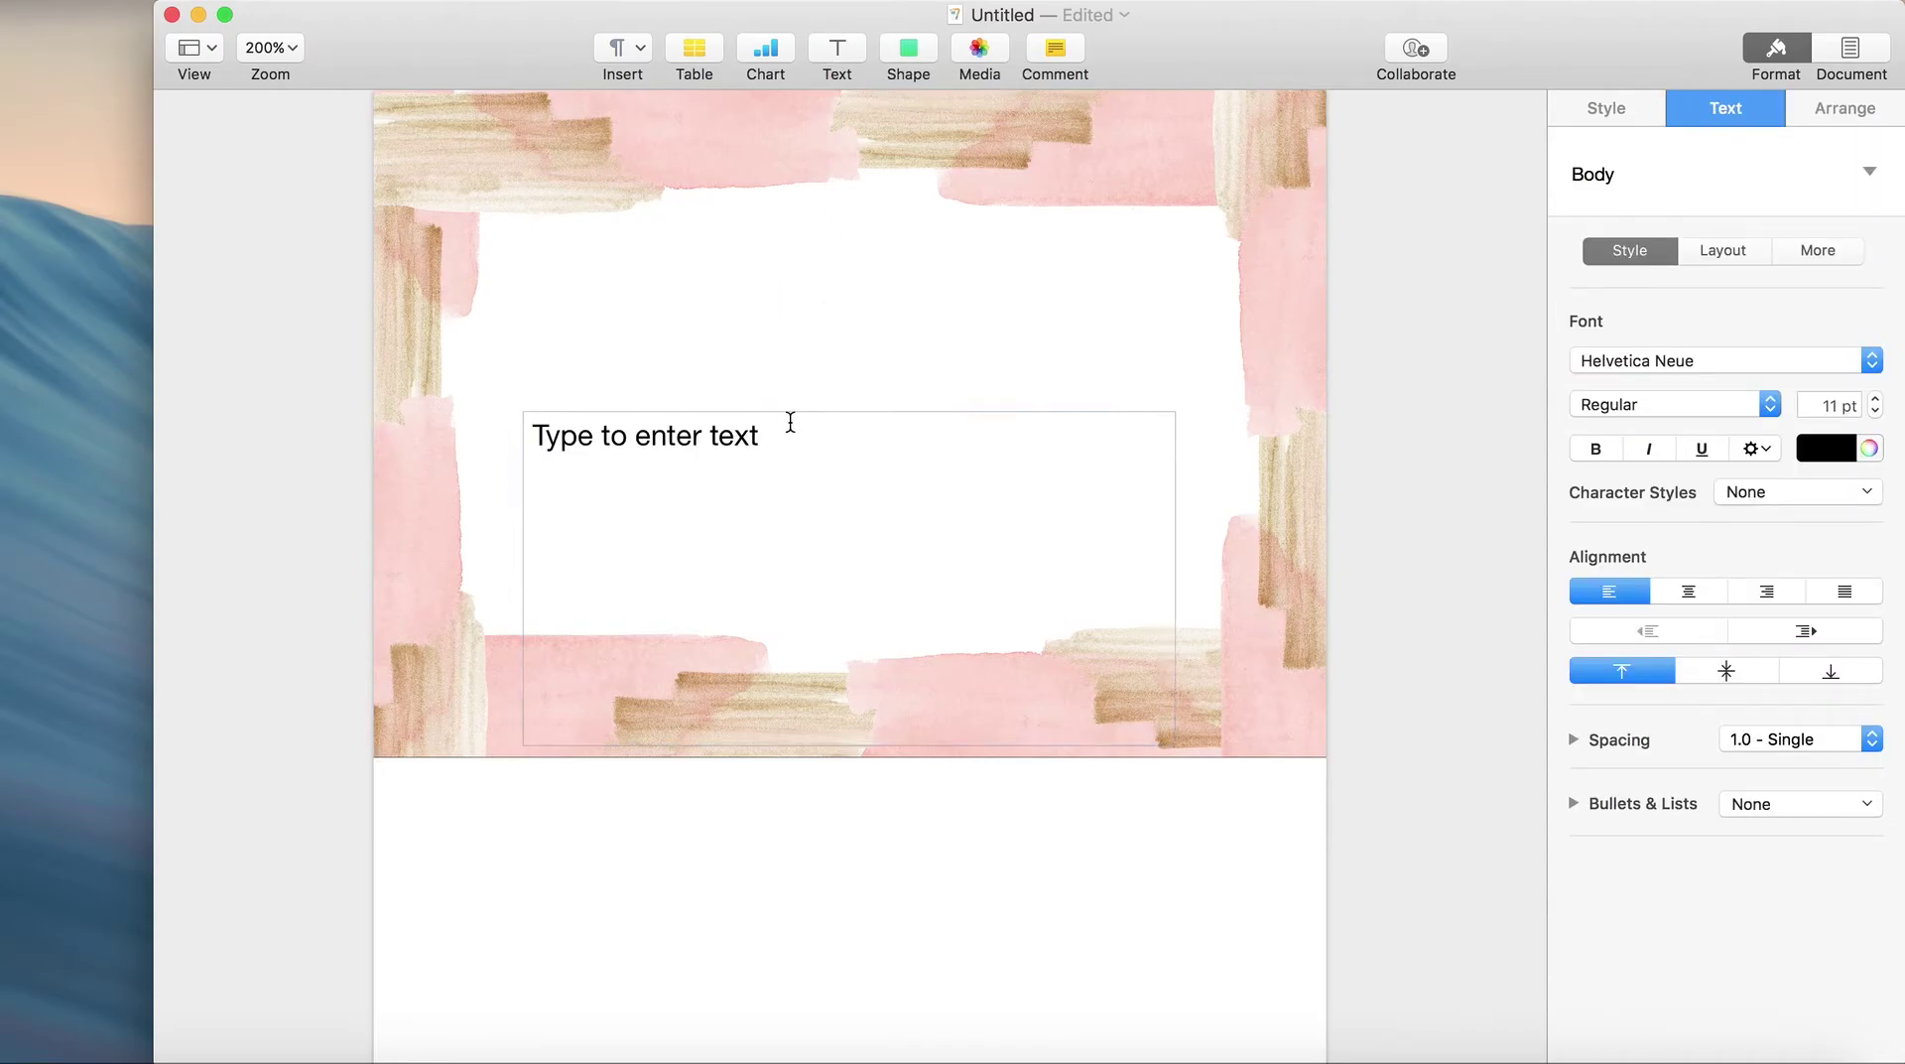
{"action": "left_click_drag", "start_coordinate": [777, 435], "coordinate": [511, 435]}
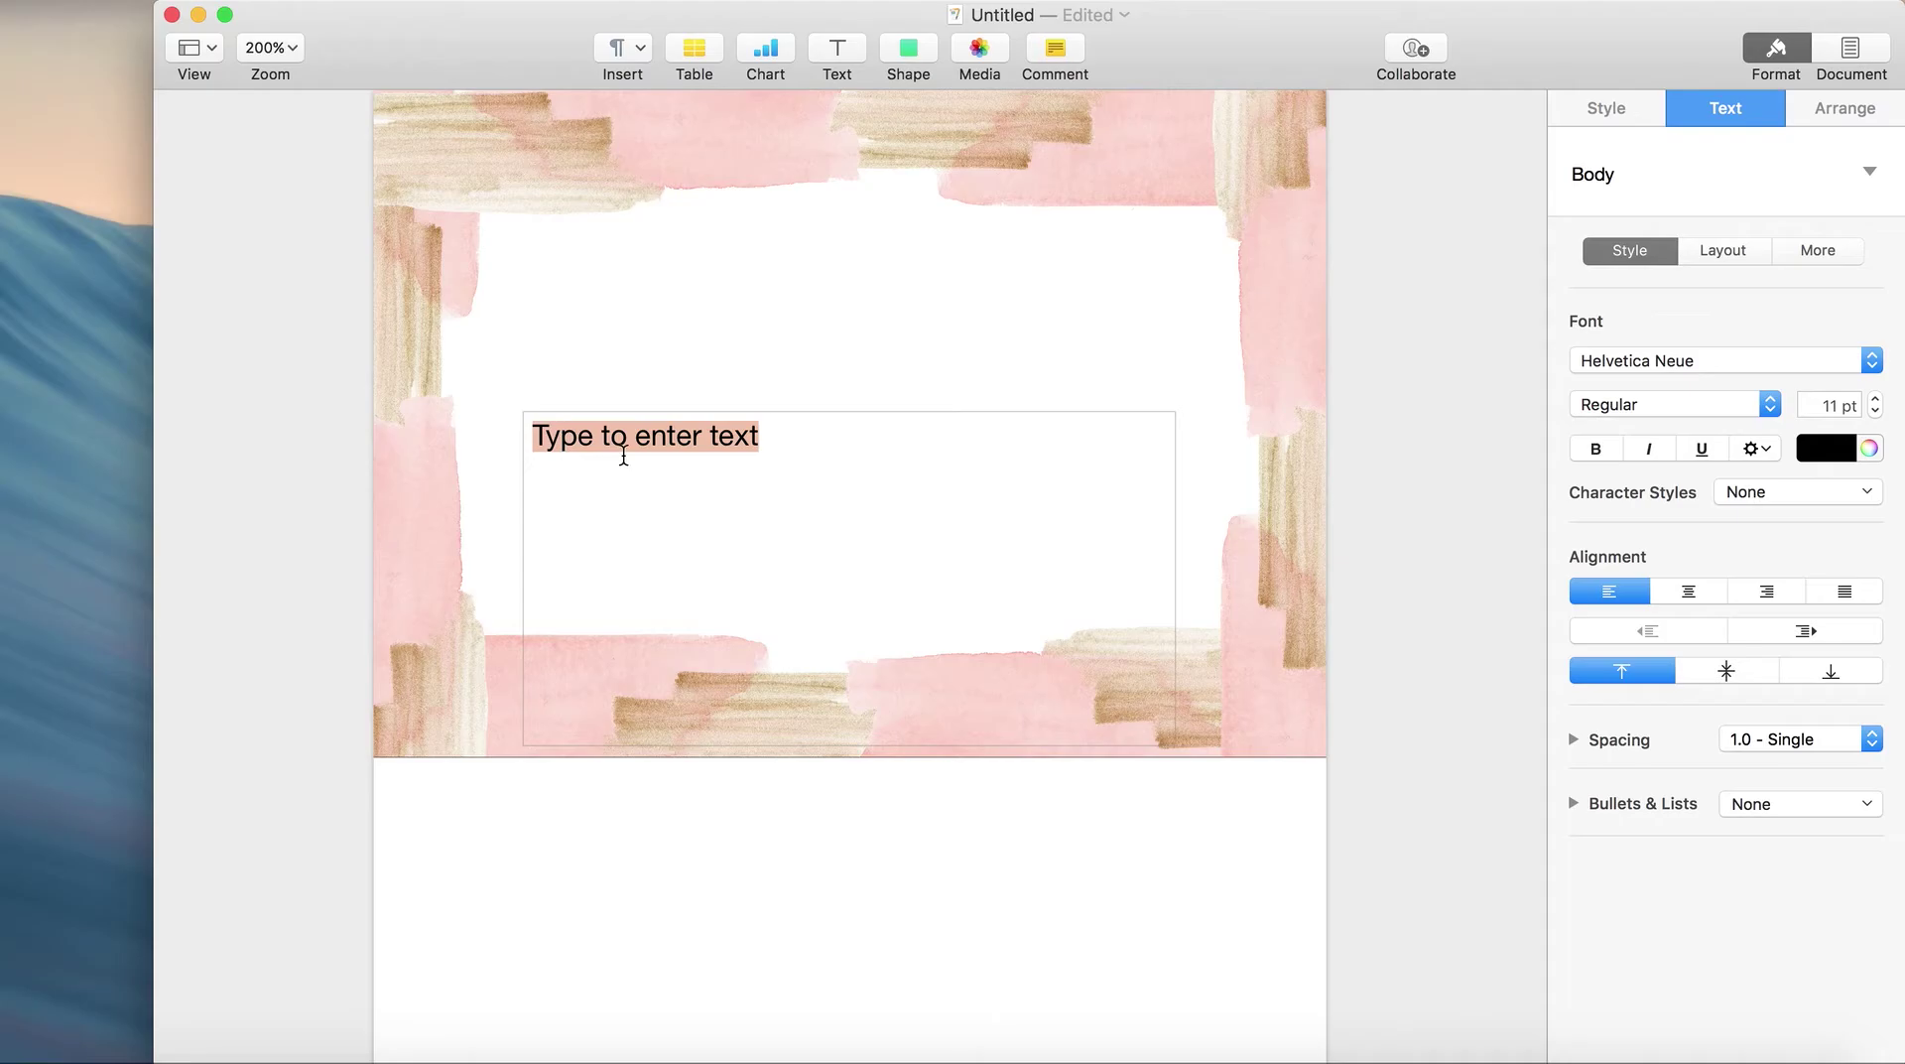
{"action": "type", "text": "RSVP"}
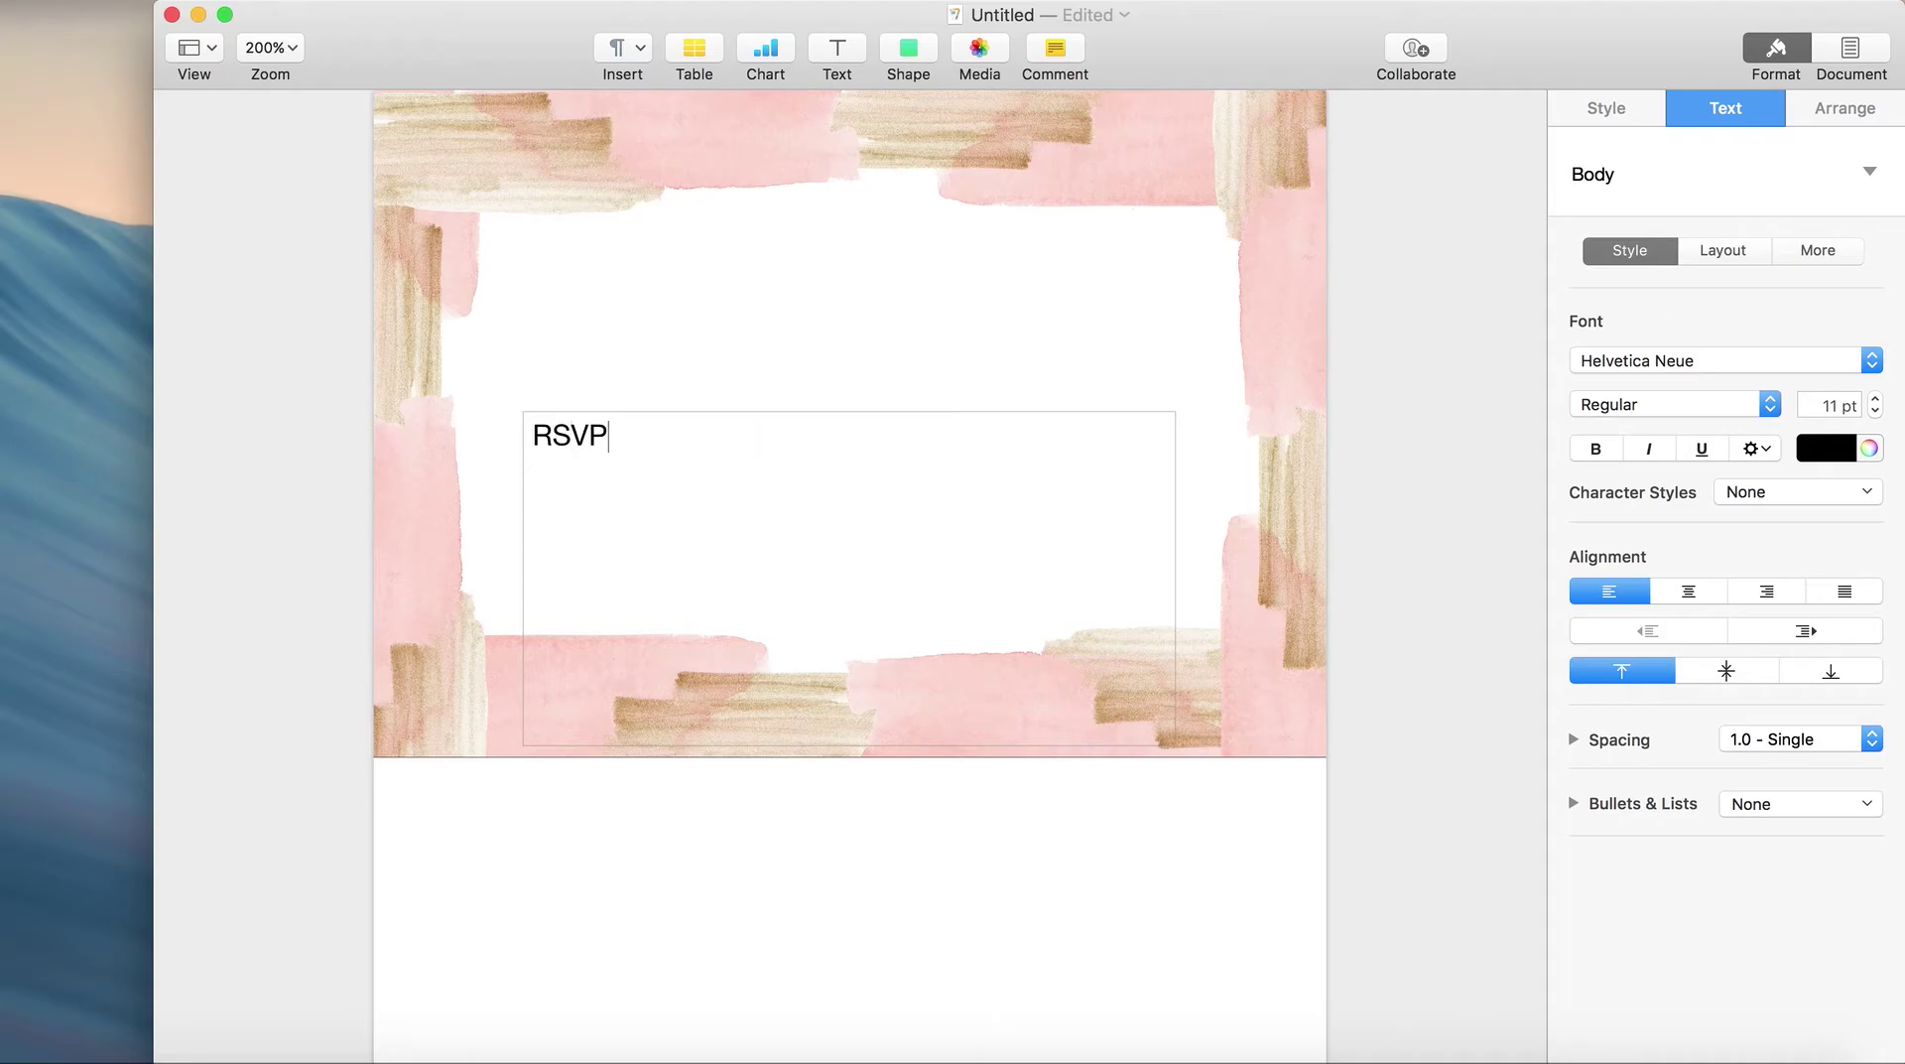
{"action": "key", "text": "super+a"}
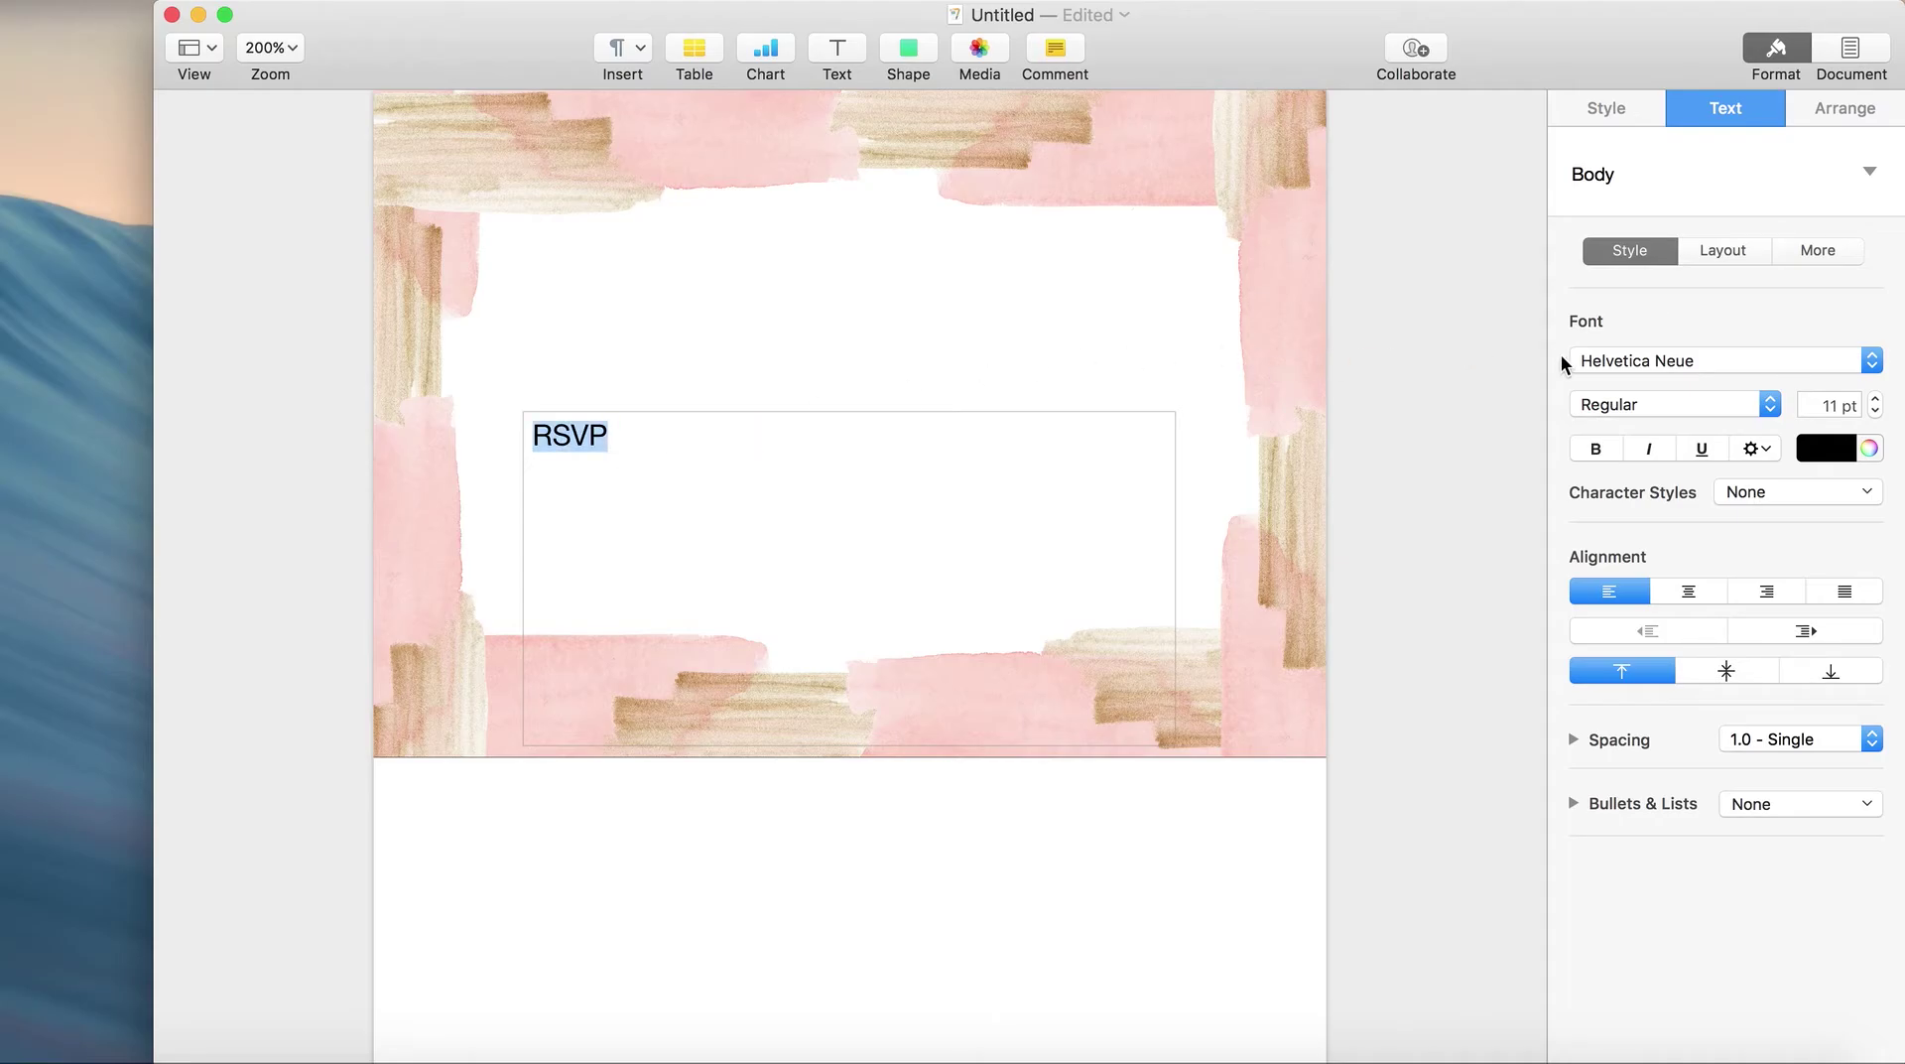
{"action": "left_click", "coordinate": [1631, 361]}
{"action": "scroll", "coordinate": [1633, 369], "scroll_direction": "up", "scroll_amount": 15}
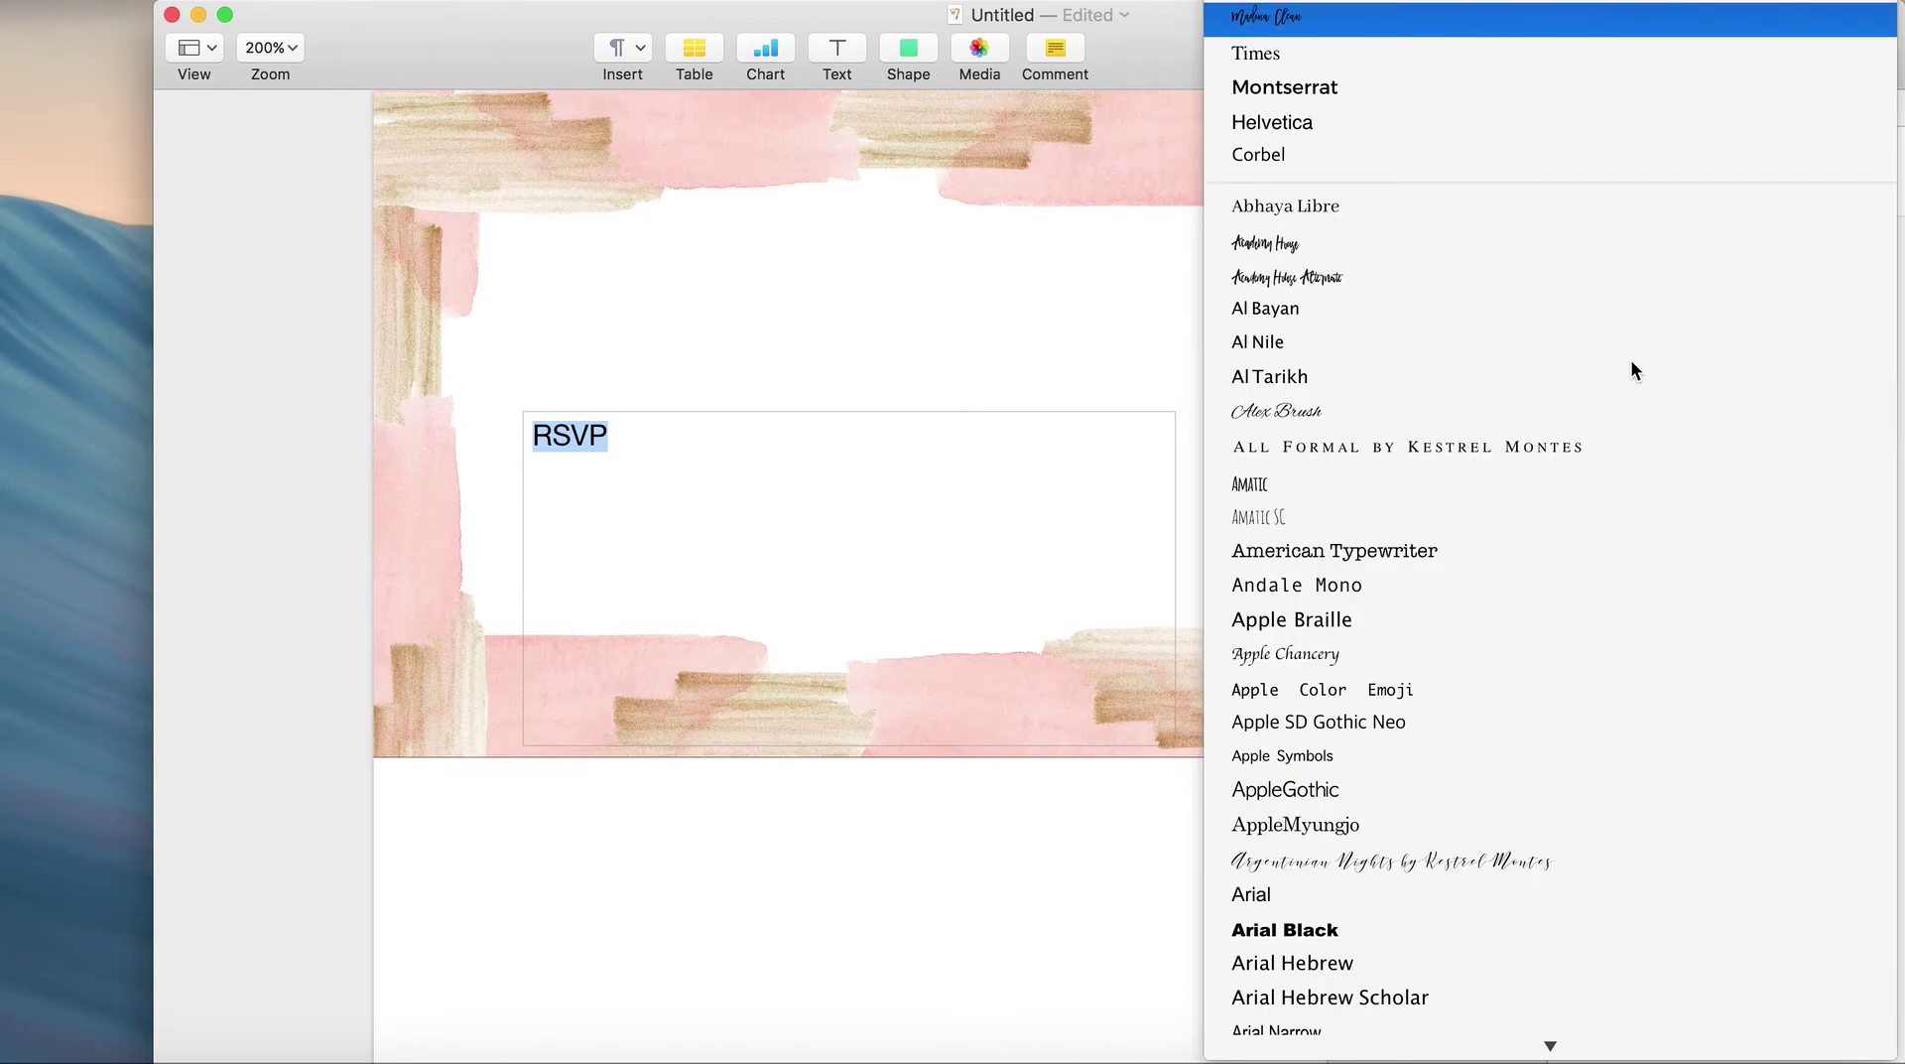
{"action": "left_click", "coordinate": [1340, 20]}
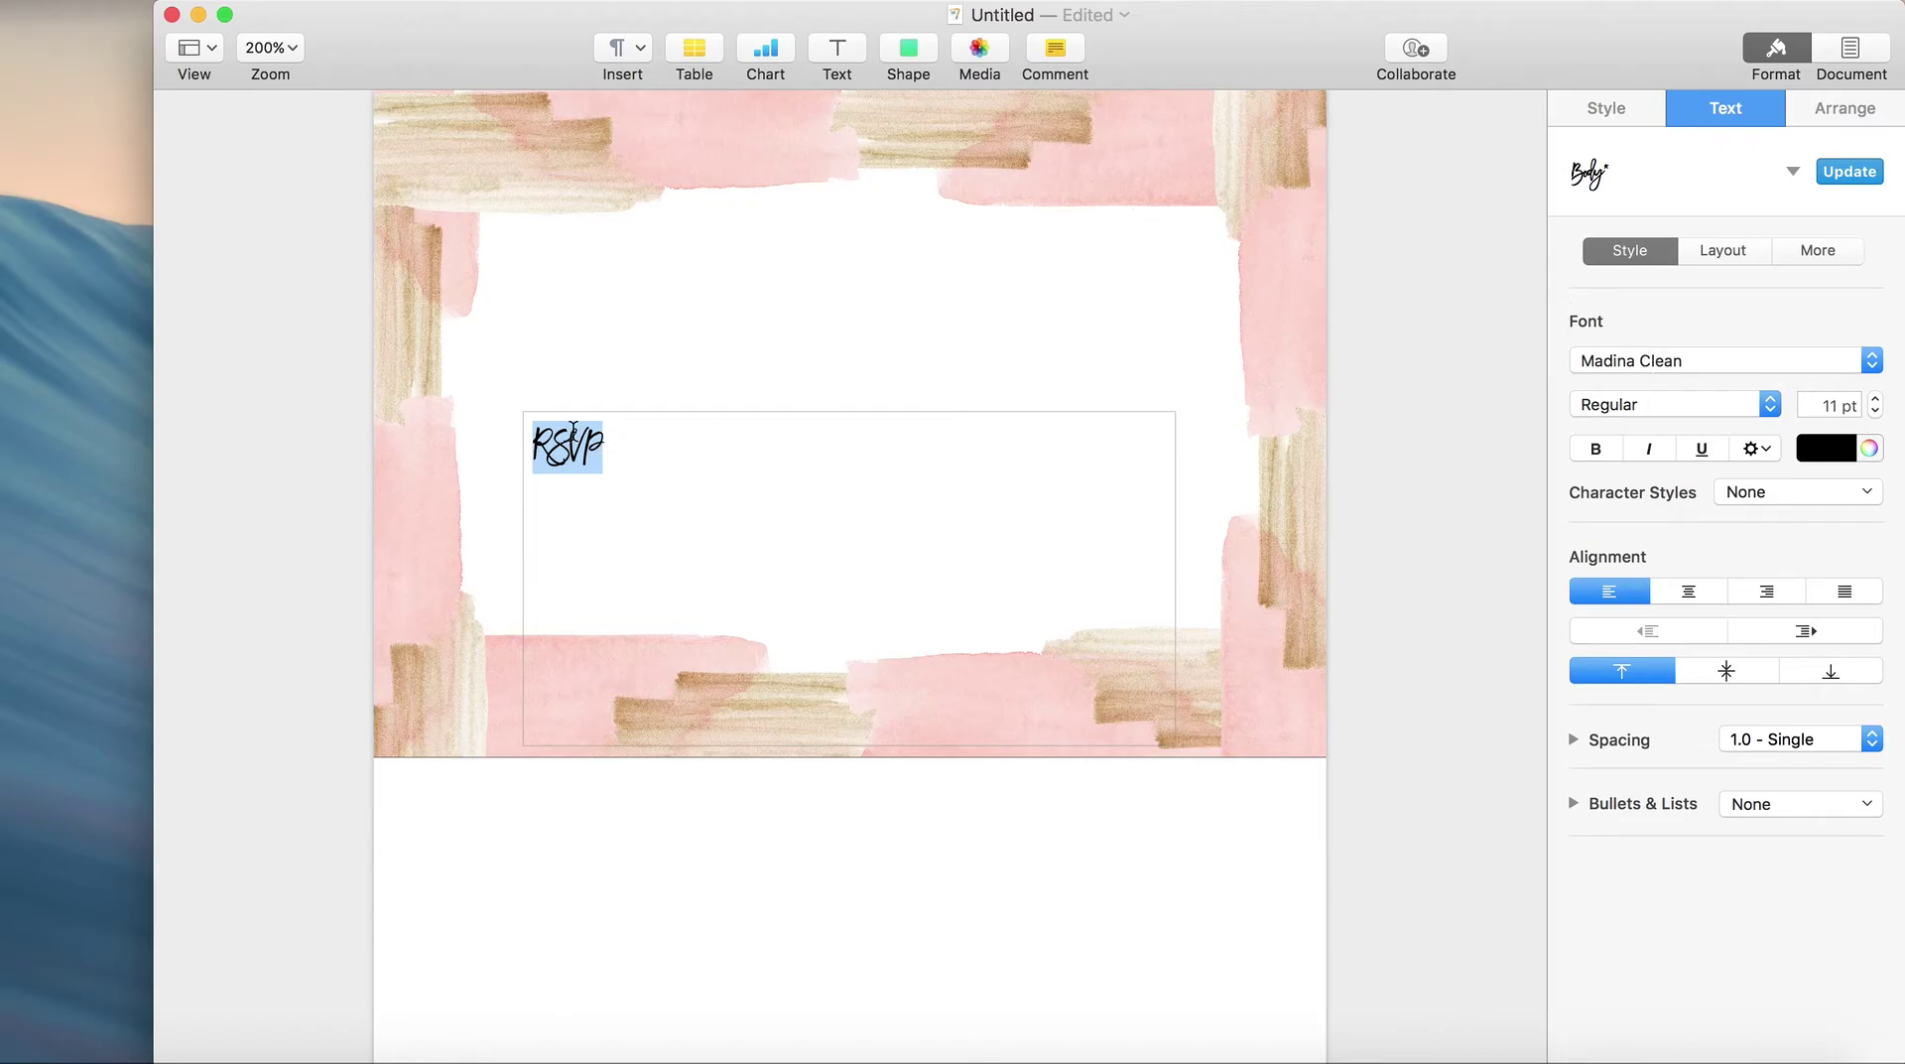
Step: Retype the word as lowercase rsvp, enlarge its font size and centre it
{"action": "key", "text": "BackSpace"}
{"action": "type", "text": "rsvp"}
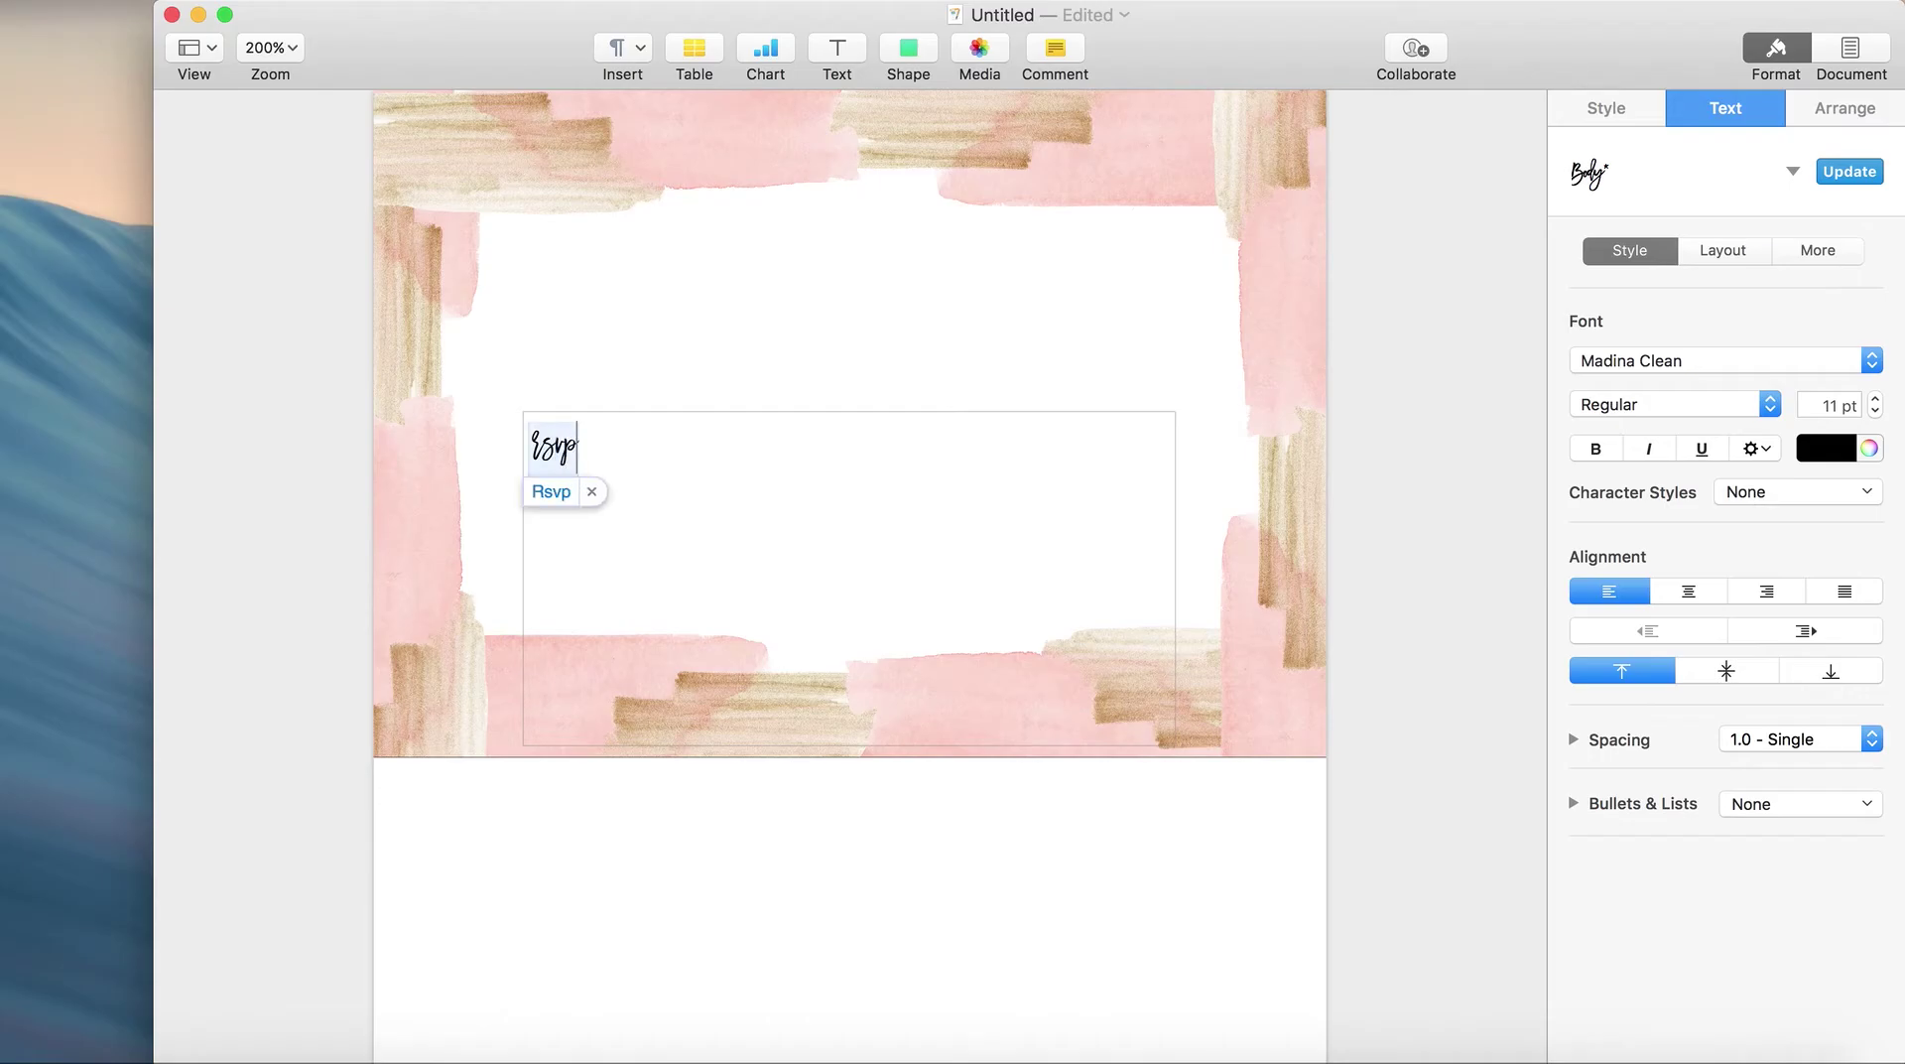
{"action": "key", "text": "super+a"}
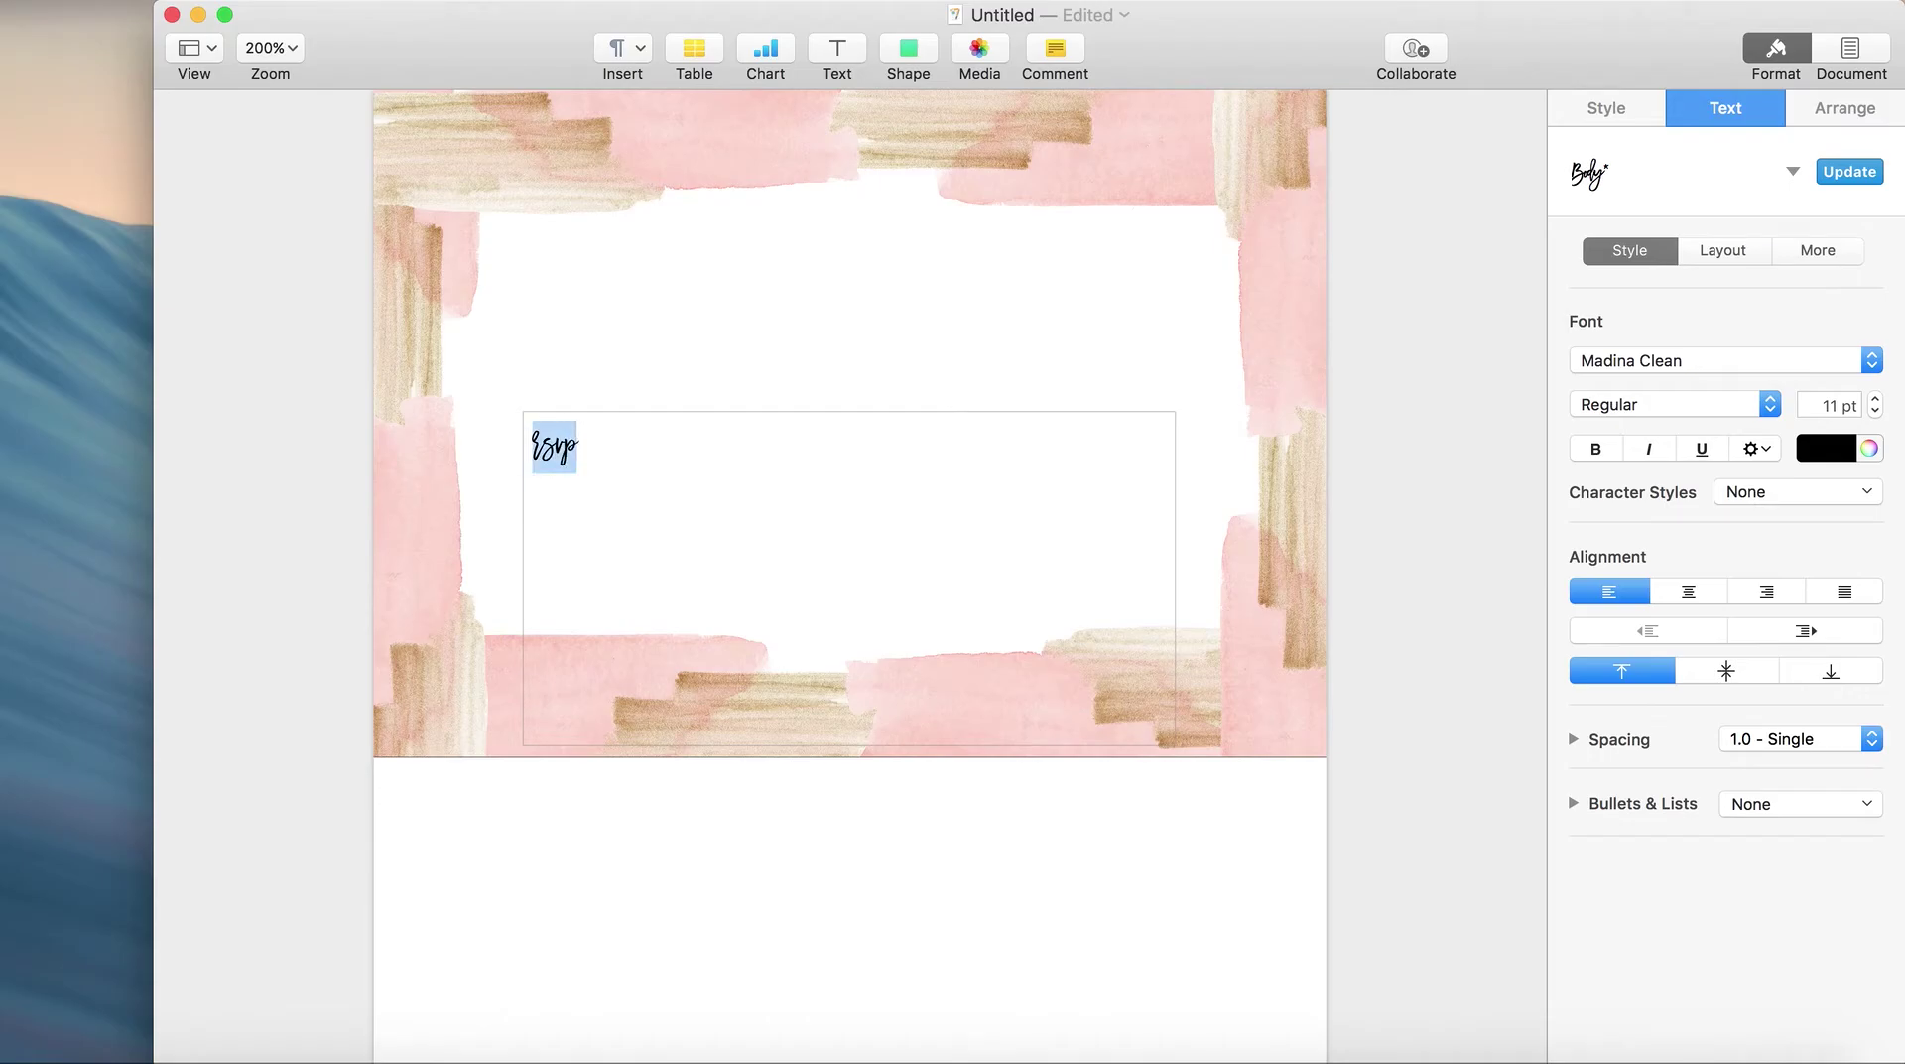
{"action": "double_click", "coordinate": [1818, 410]}
{"action": "type", "text": "30"}
{"action": "key", "text": "Return"}
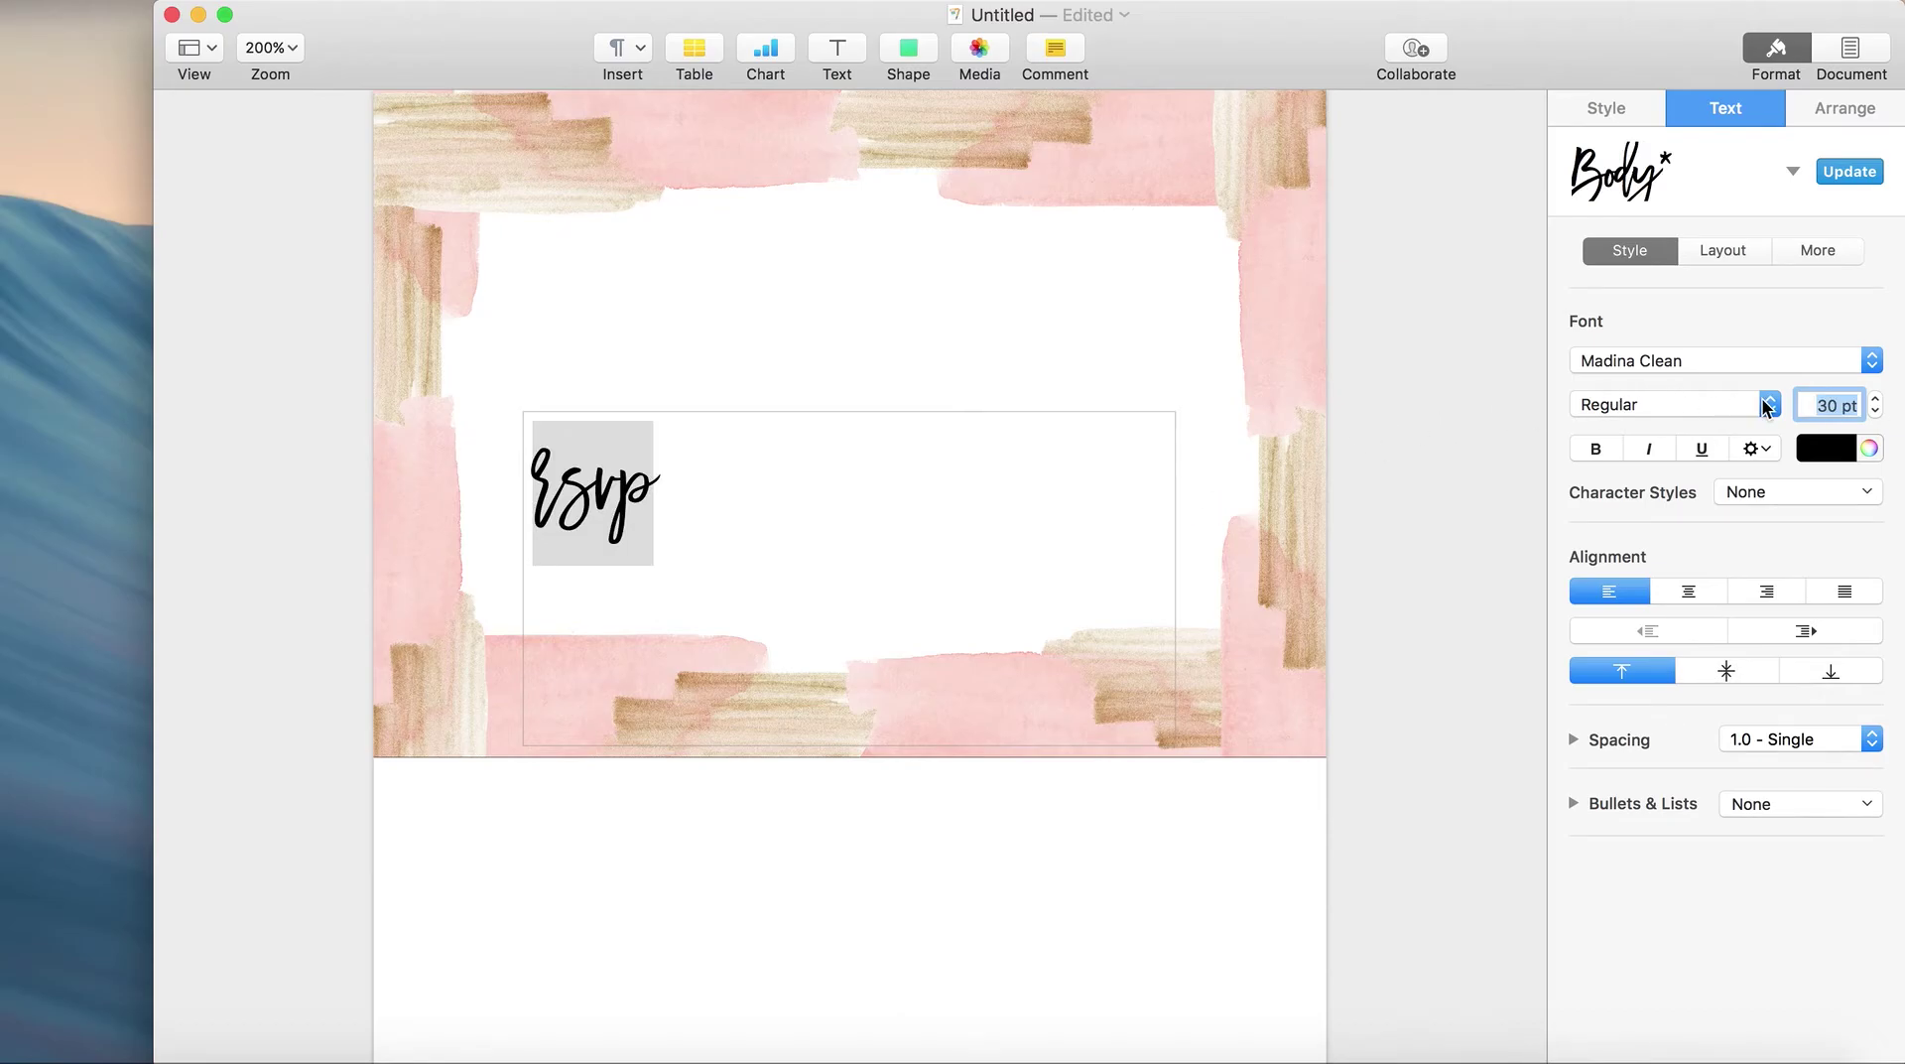
{"action": "left_click", "coordinate": [821, 341]}
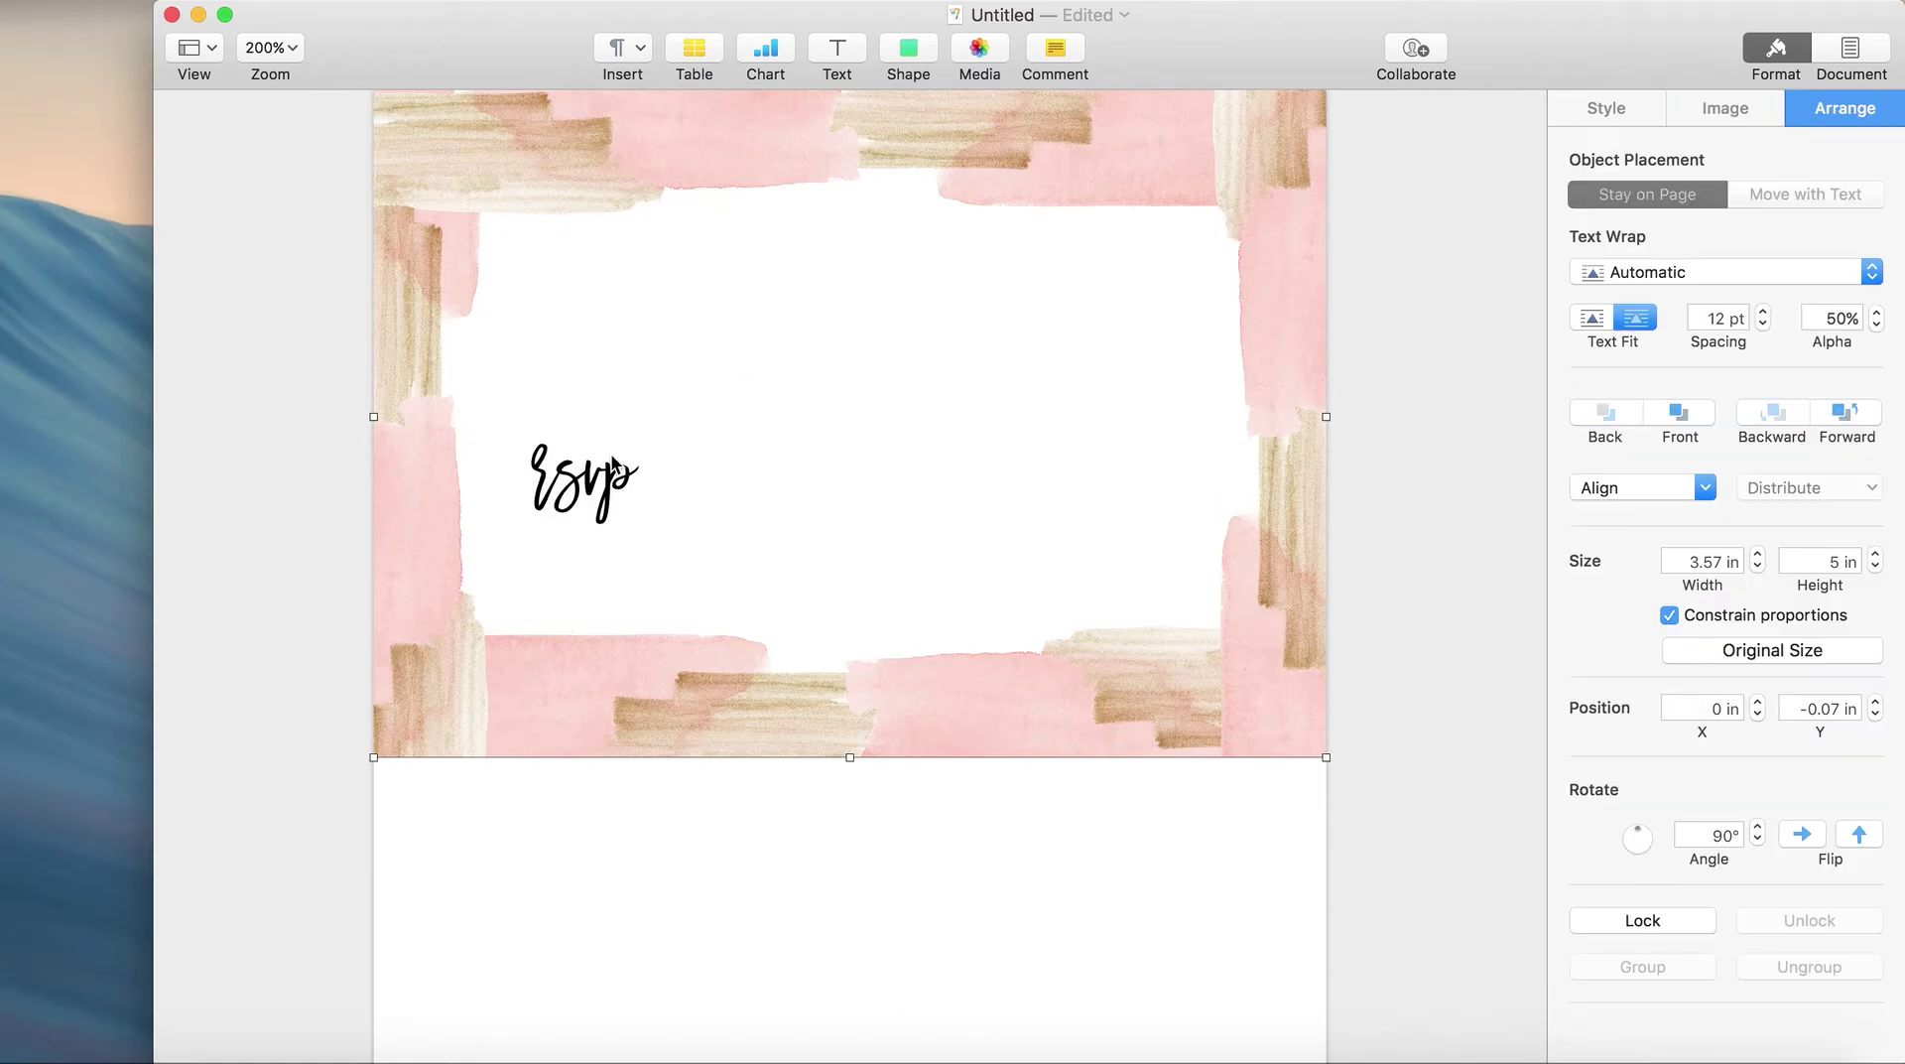
{"action": "left_click", "coordinate": [612, 464]}
{"action": "double_click", "coordinate": [612, 464]}
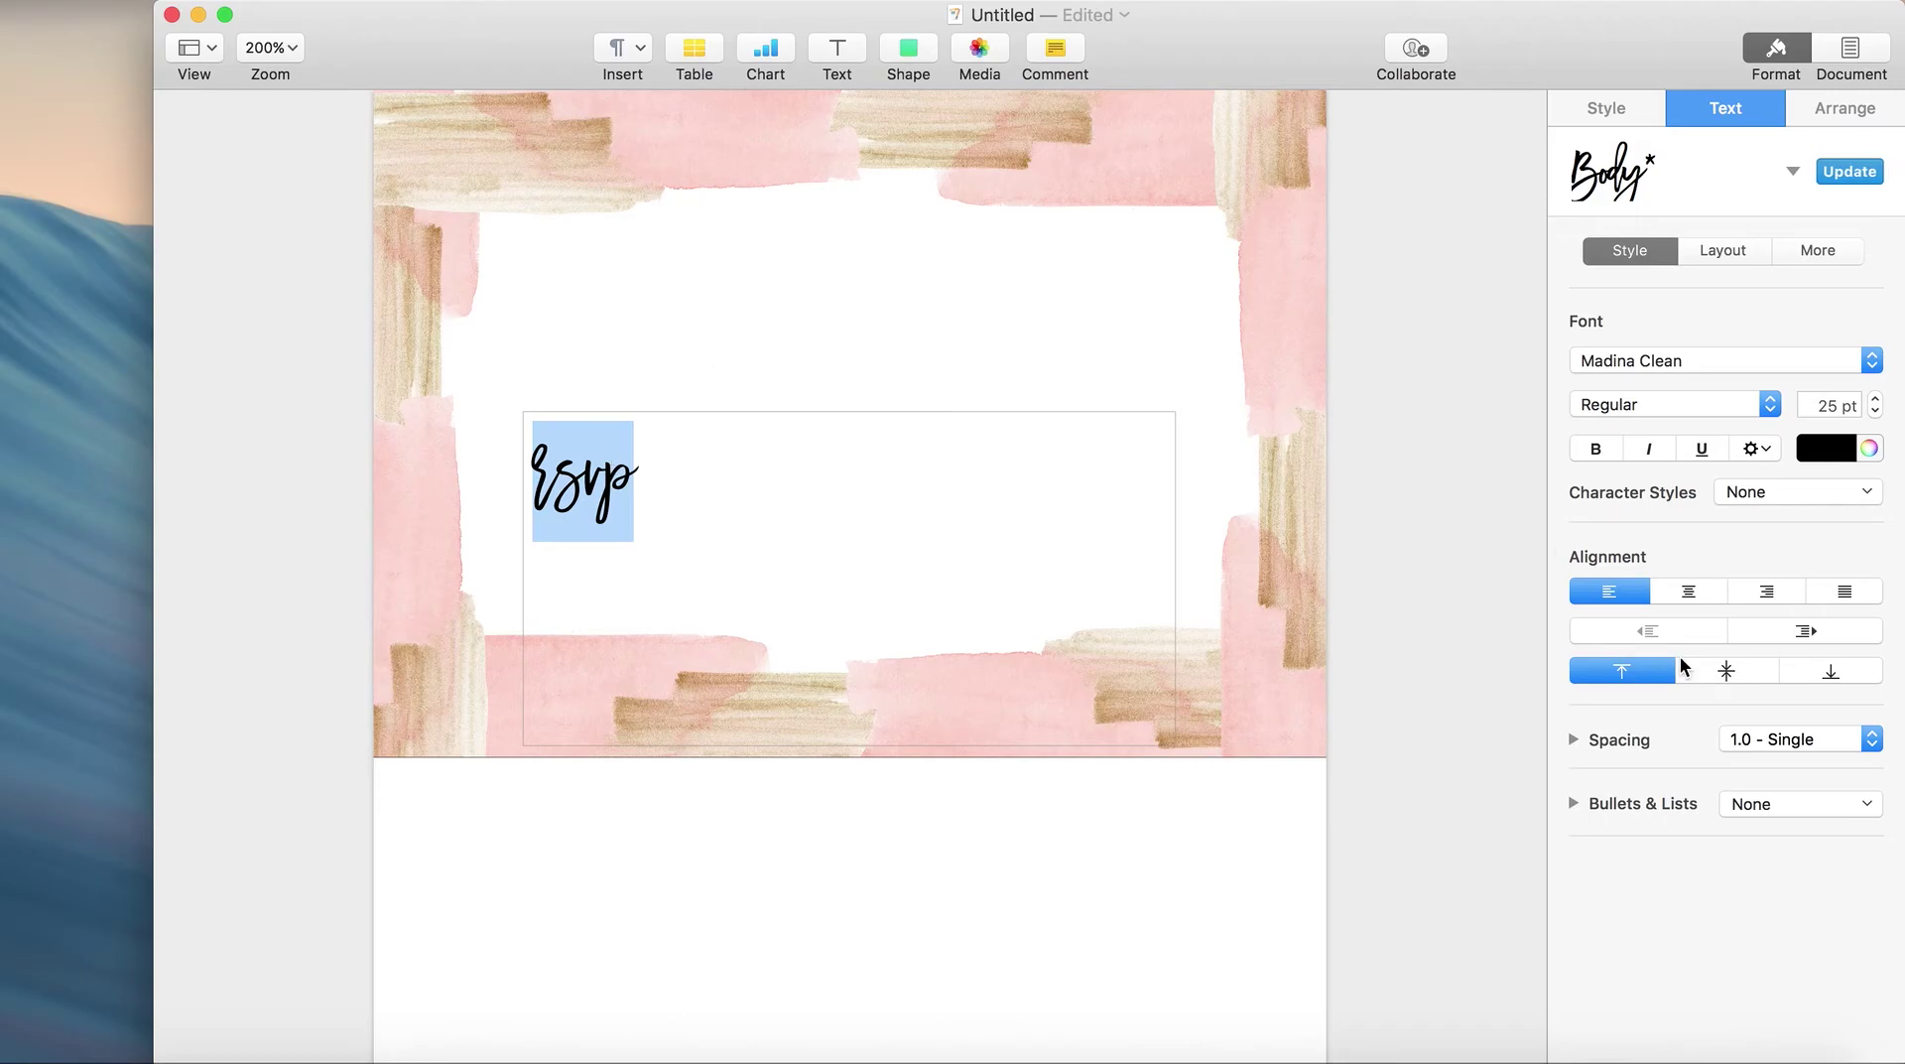
{"action": "left_click", "coordinate": [1687, 591]}
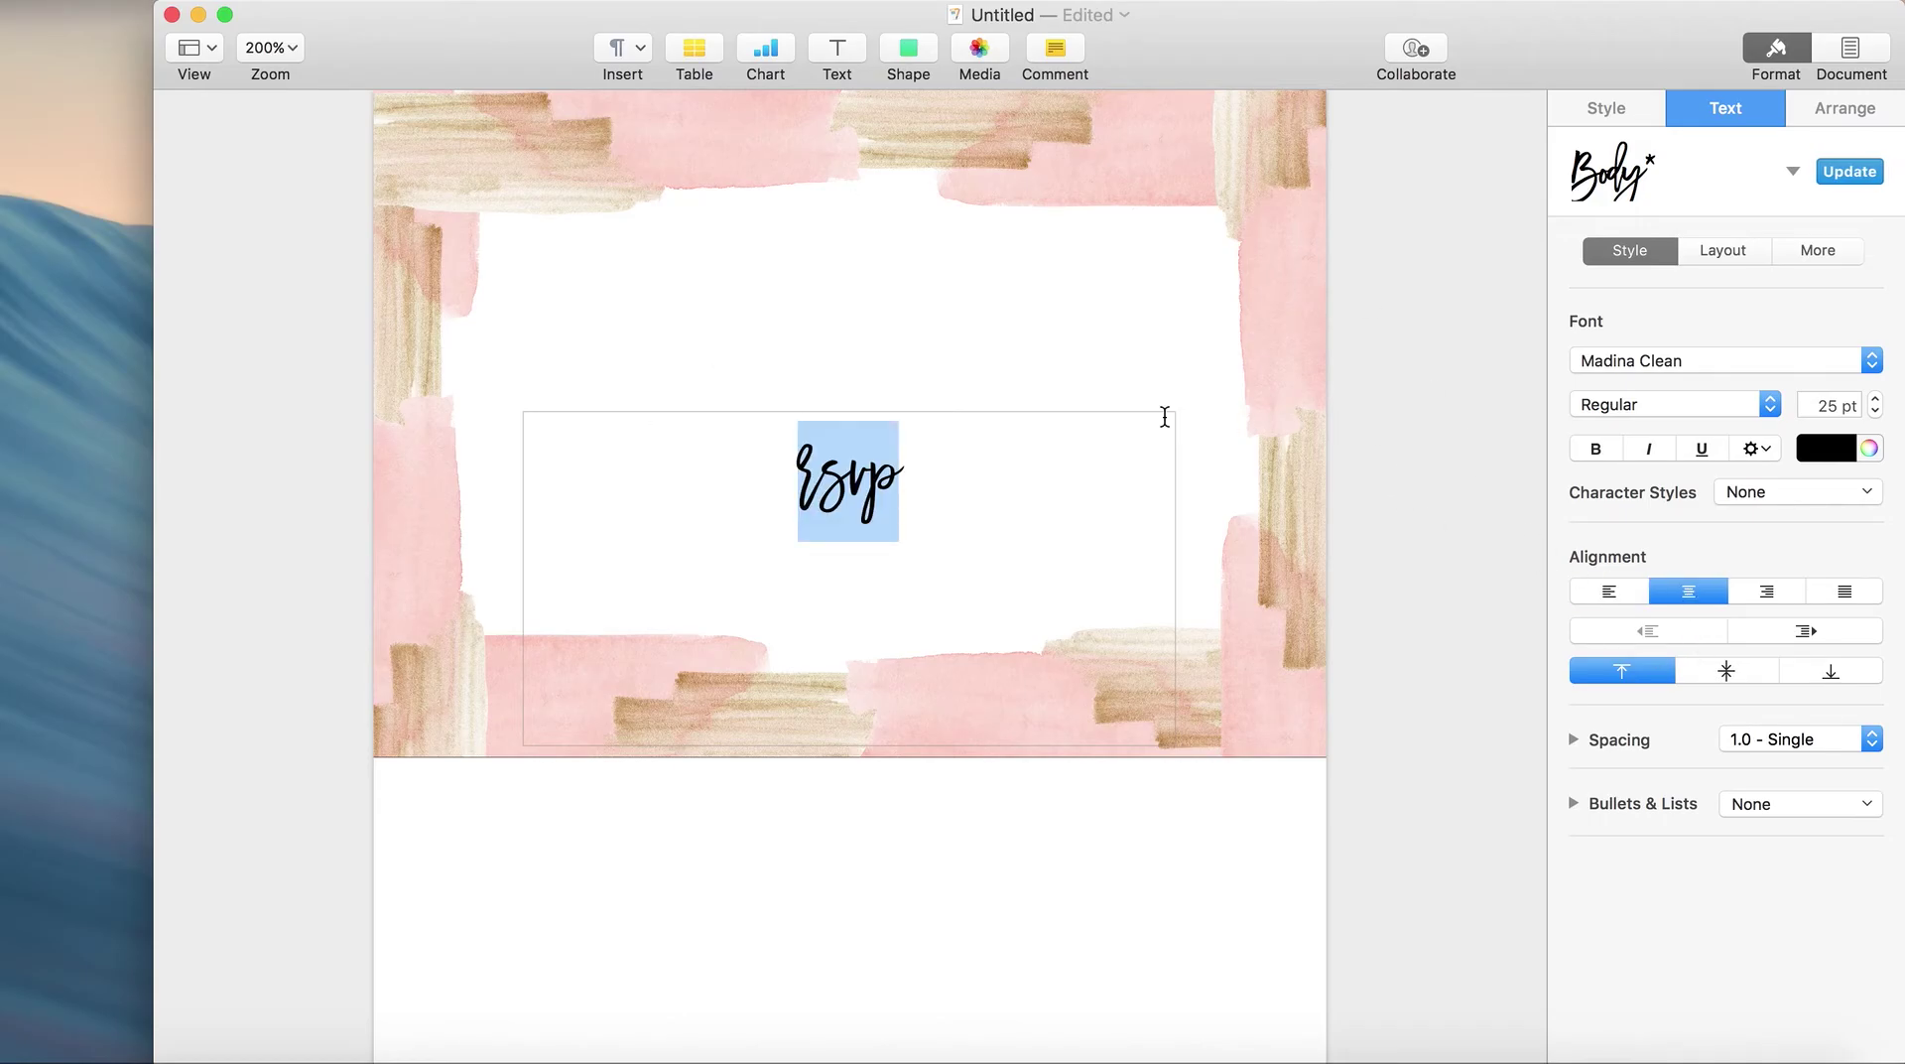
Step: Shrink the rsvp text box's height to fit closely around the word
{"action": "left_click", "coordinate": [1021, 370]}
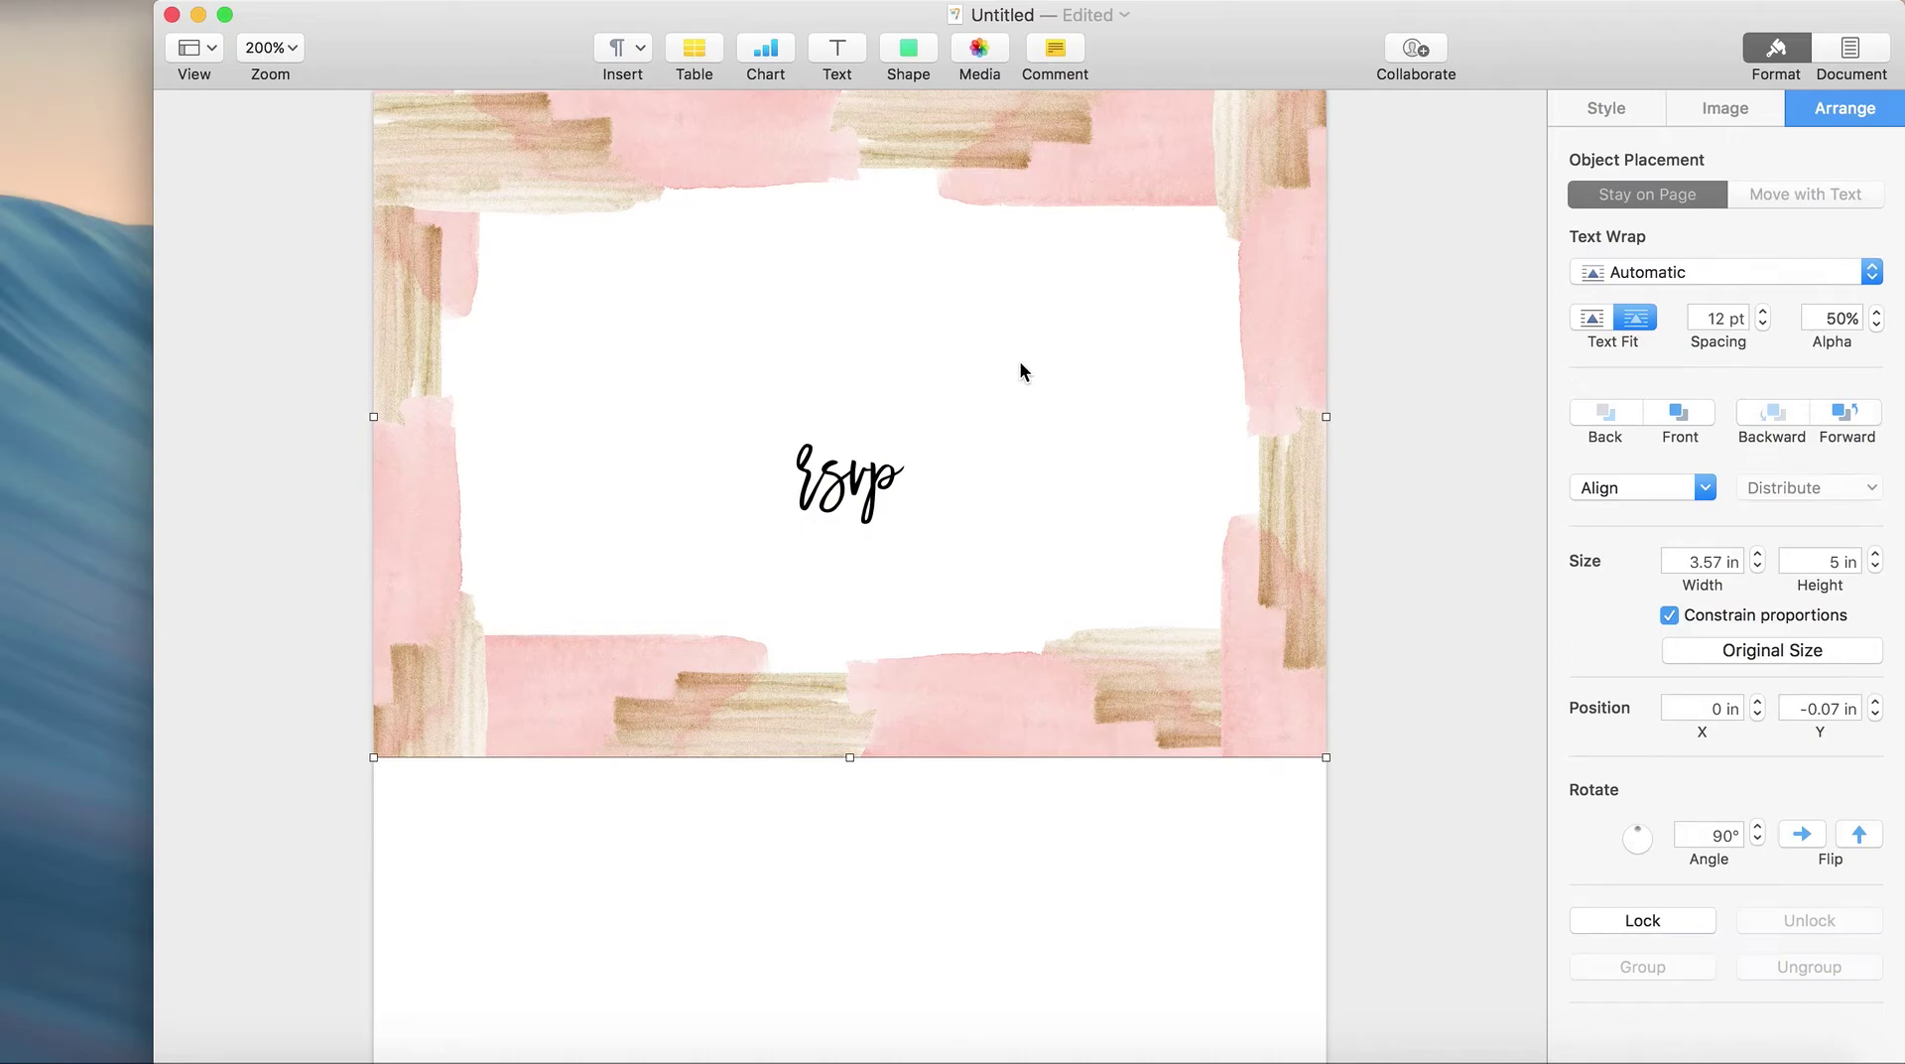
{"action": "left_click", "coordinate": [905, 479]}
{"action": "left_click_drag", "start_coordinate": [848, 743], "coordinate": [850, 537]}
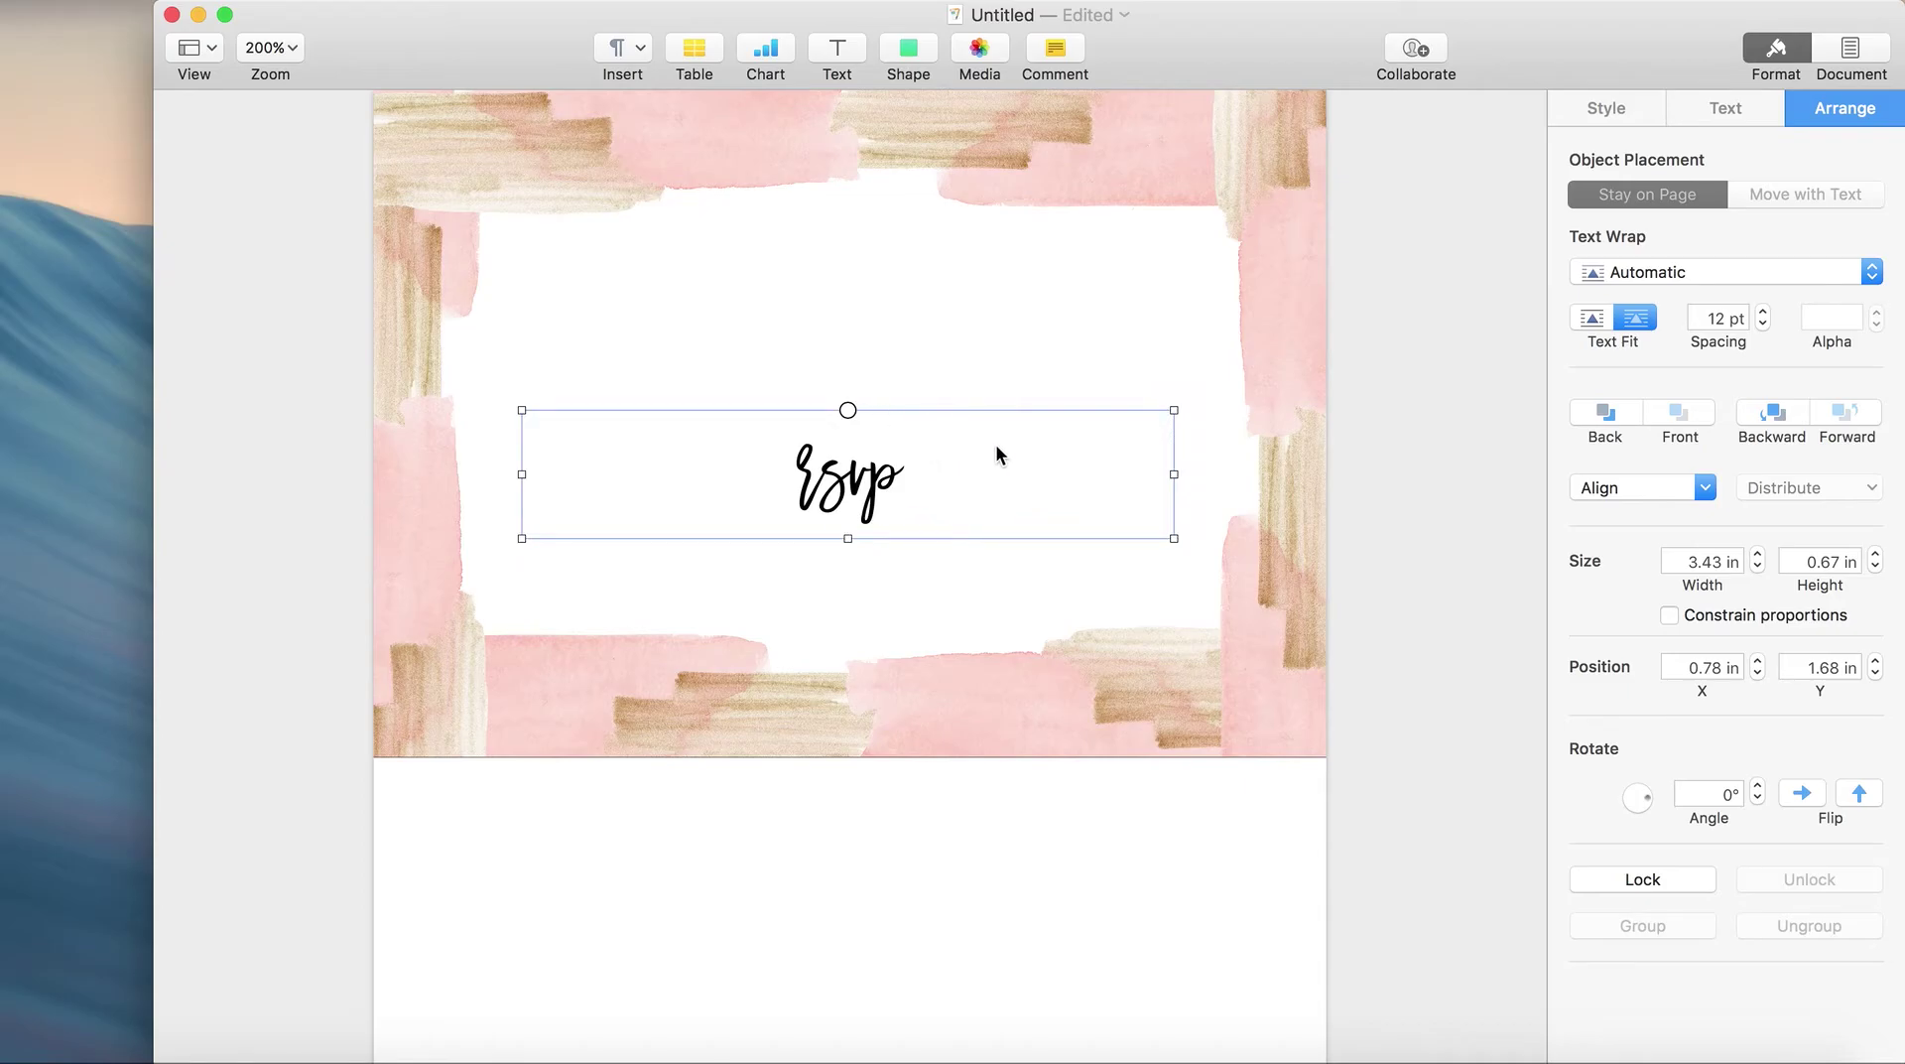
{"action": "mouse_move", "coordinate": [1174, 410]}
{"action": "left_mouse_down"}
{"action": "mouse_move", "coordinate": [1172, 435]}
{"action": "mouse_move", "coordinate": [1169, 400]}
{"action": "left_mouse_up"}
{"action": "left_click", "coordinate": [838, 491]}
{"action": "double_click", "coordinate": [838, 492]}
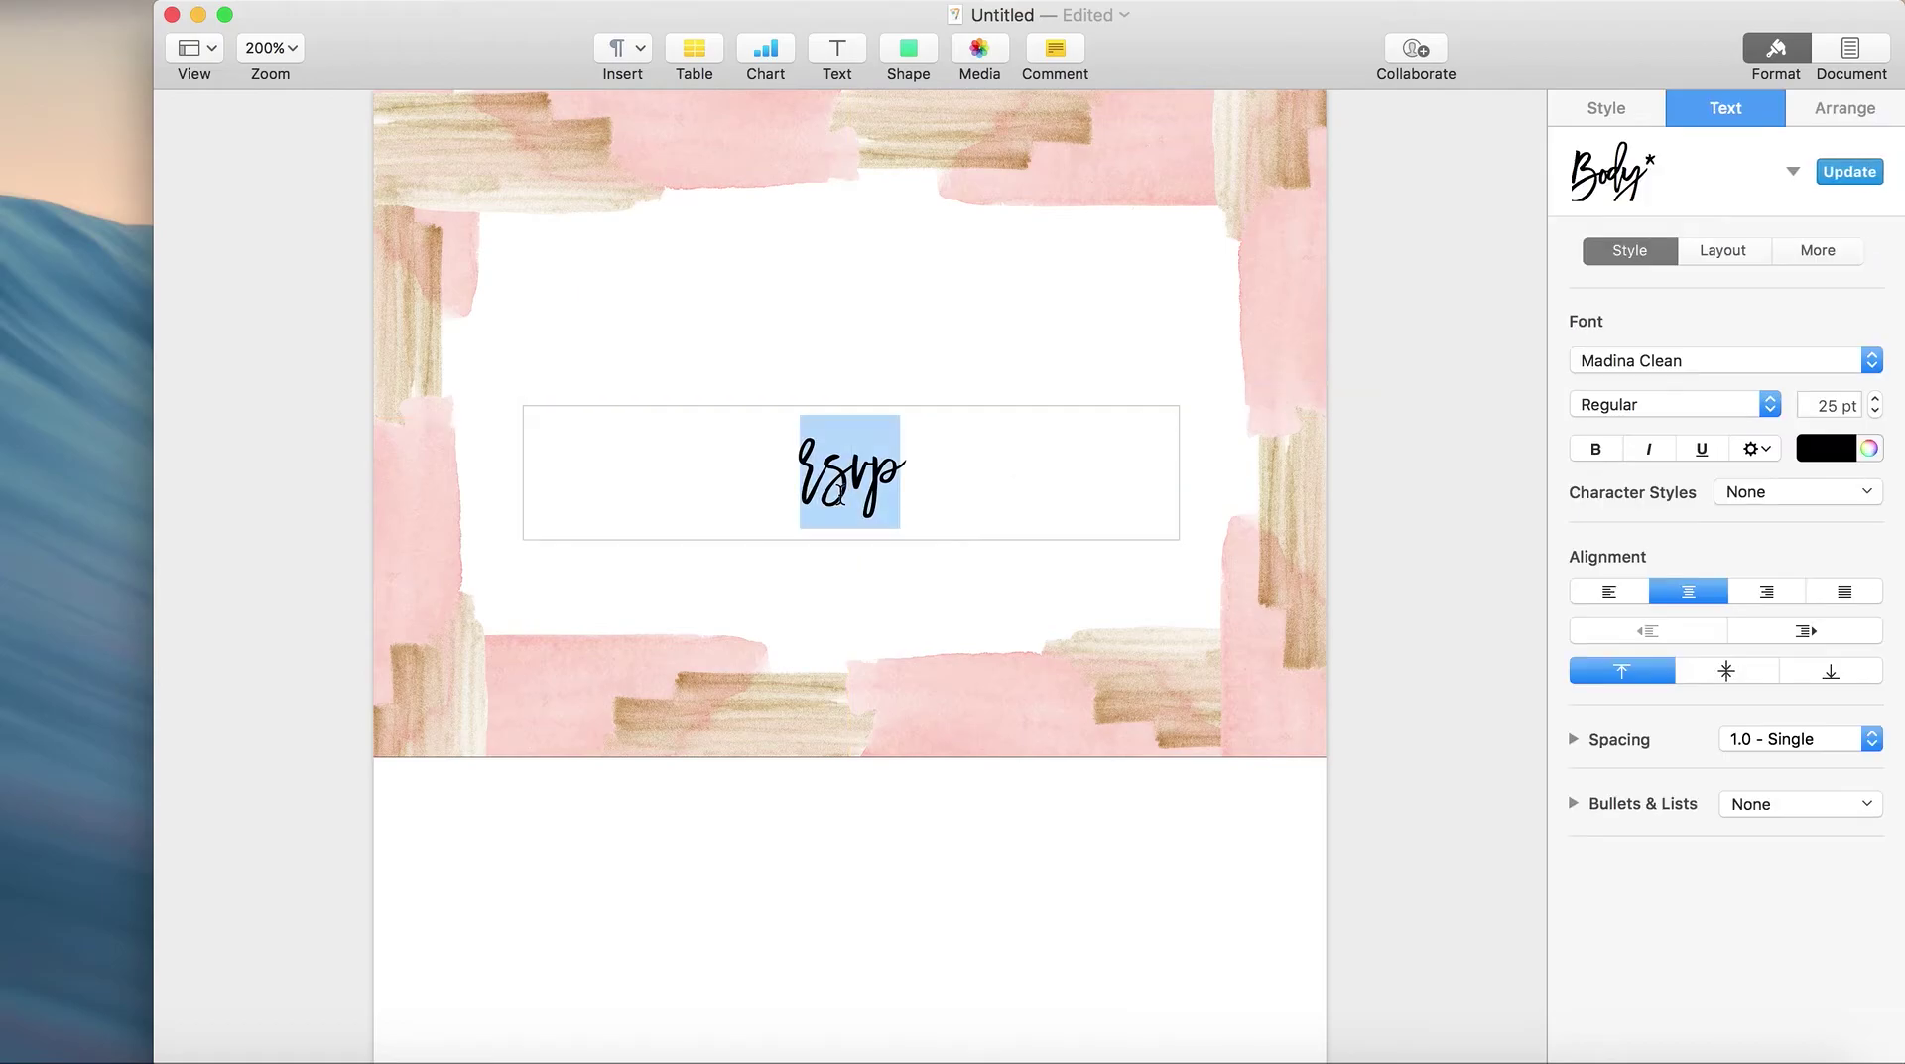
Step: Colour the rsvp word a soft light pink
{"action": "left_click", "coordinate": [1826, 447]}
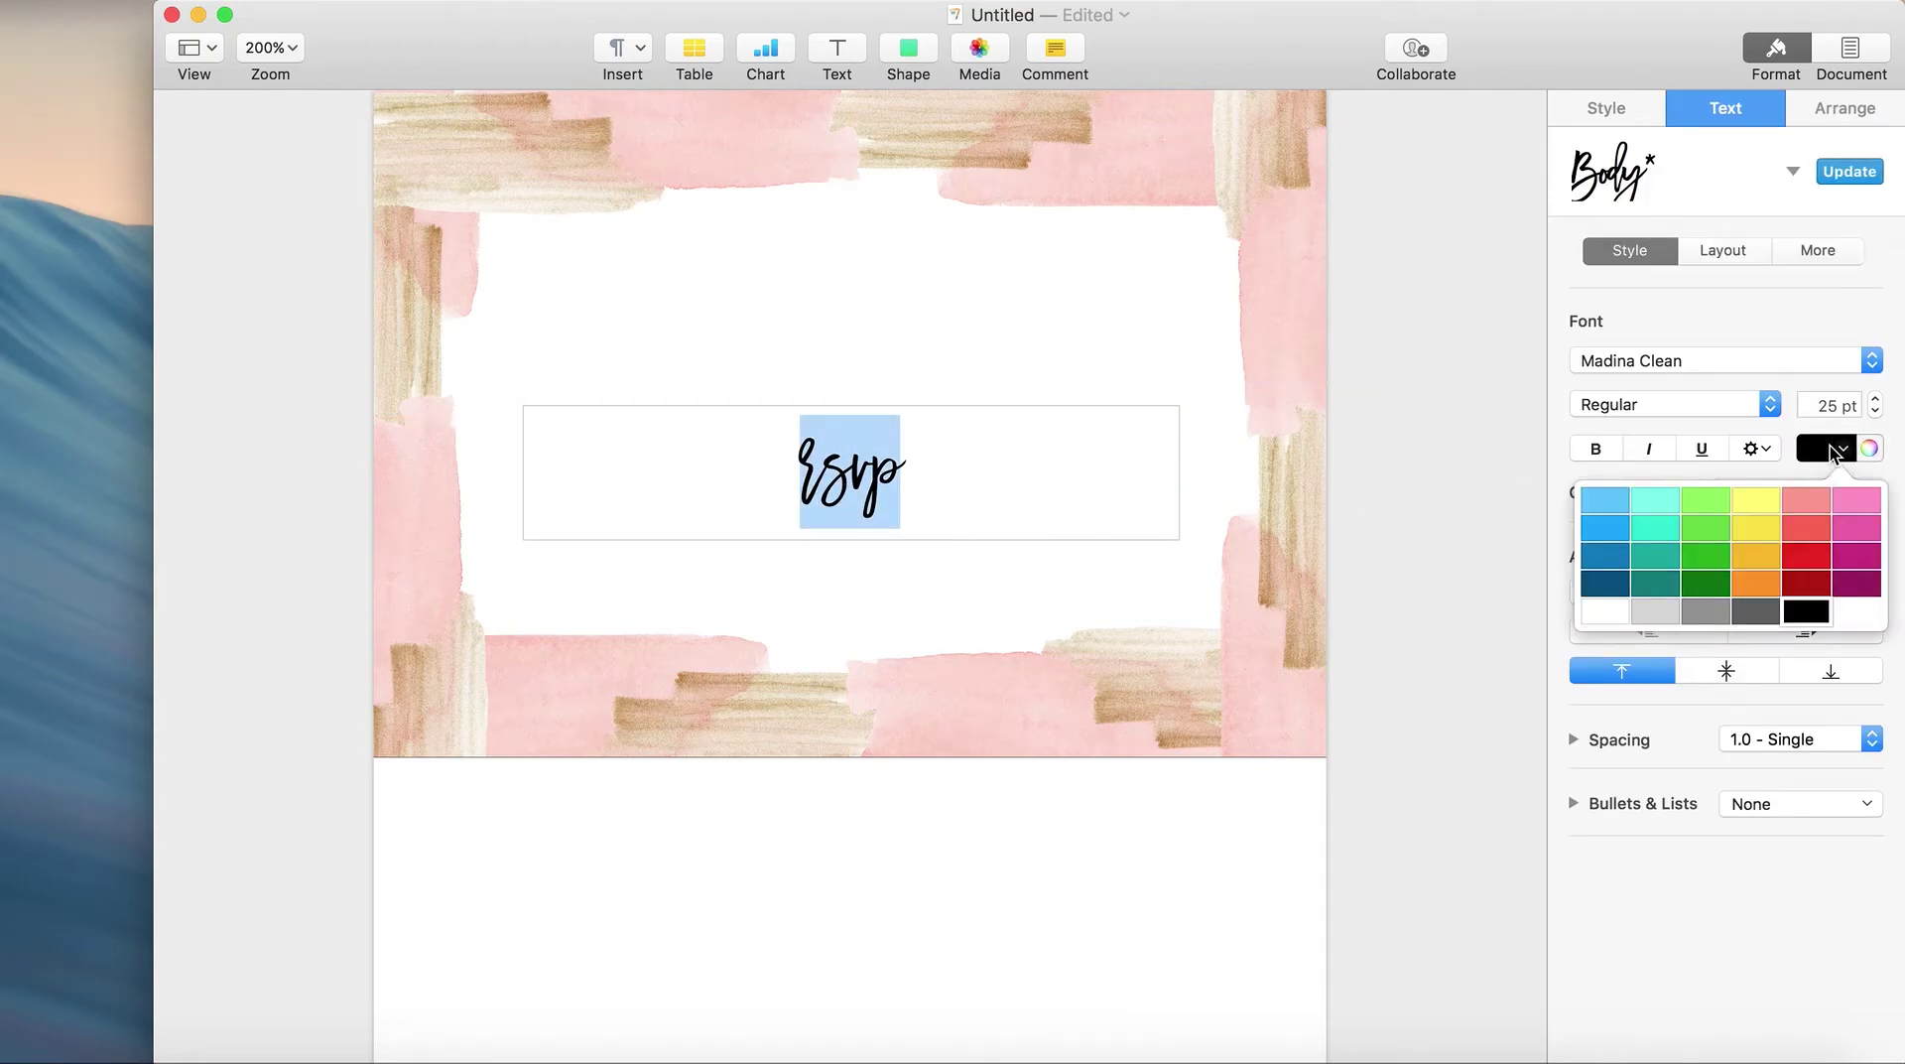
{"action": "left_click", "coordinate": [1808, 504]}
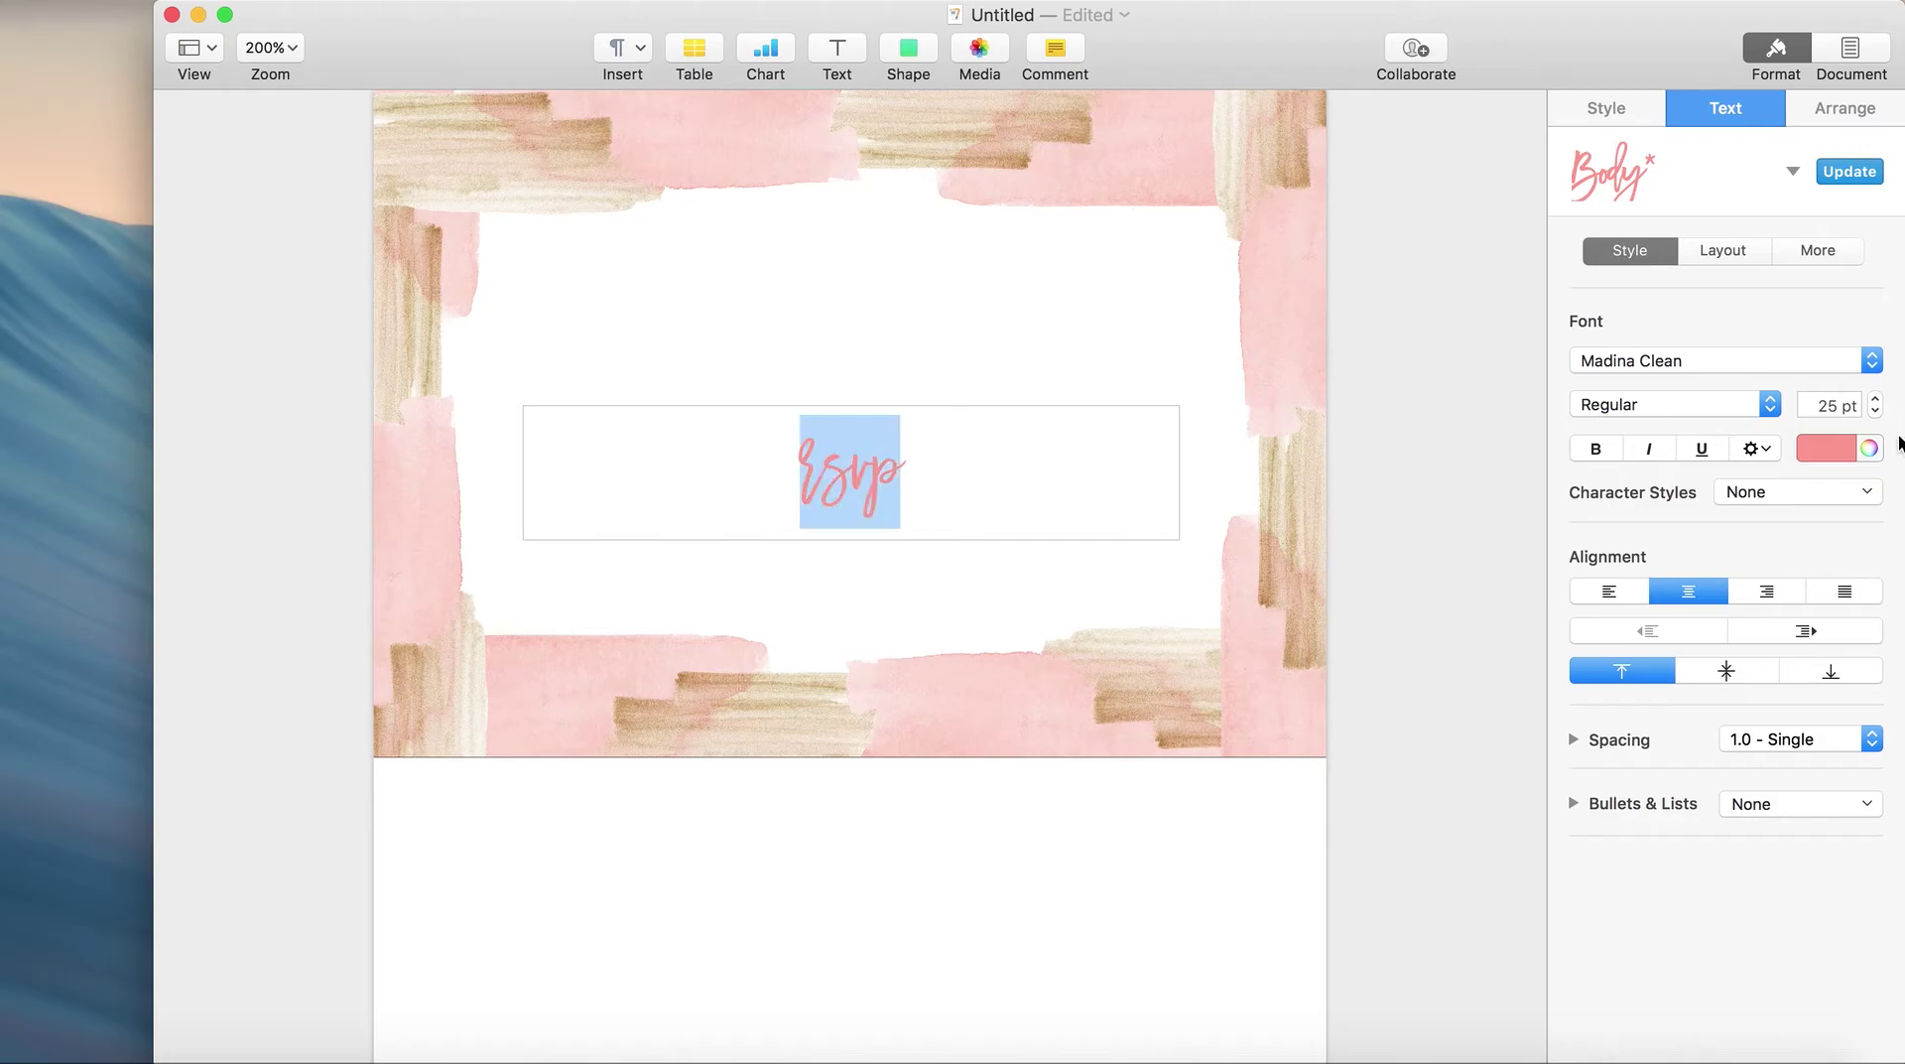
{"action": "left_click", "coordinate": [1869, 448]}
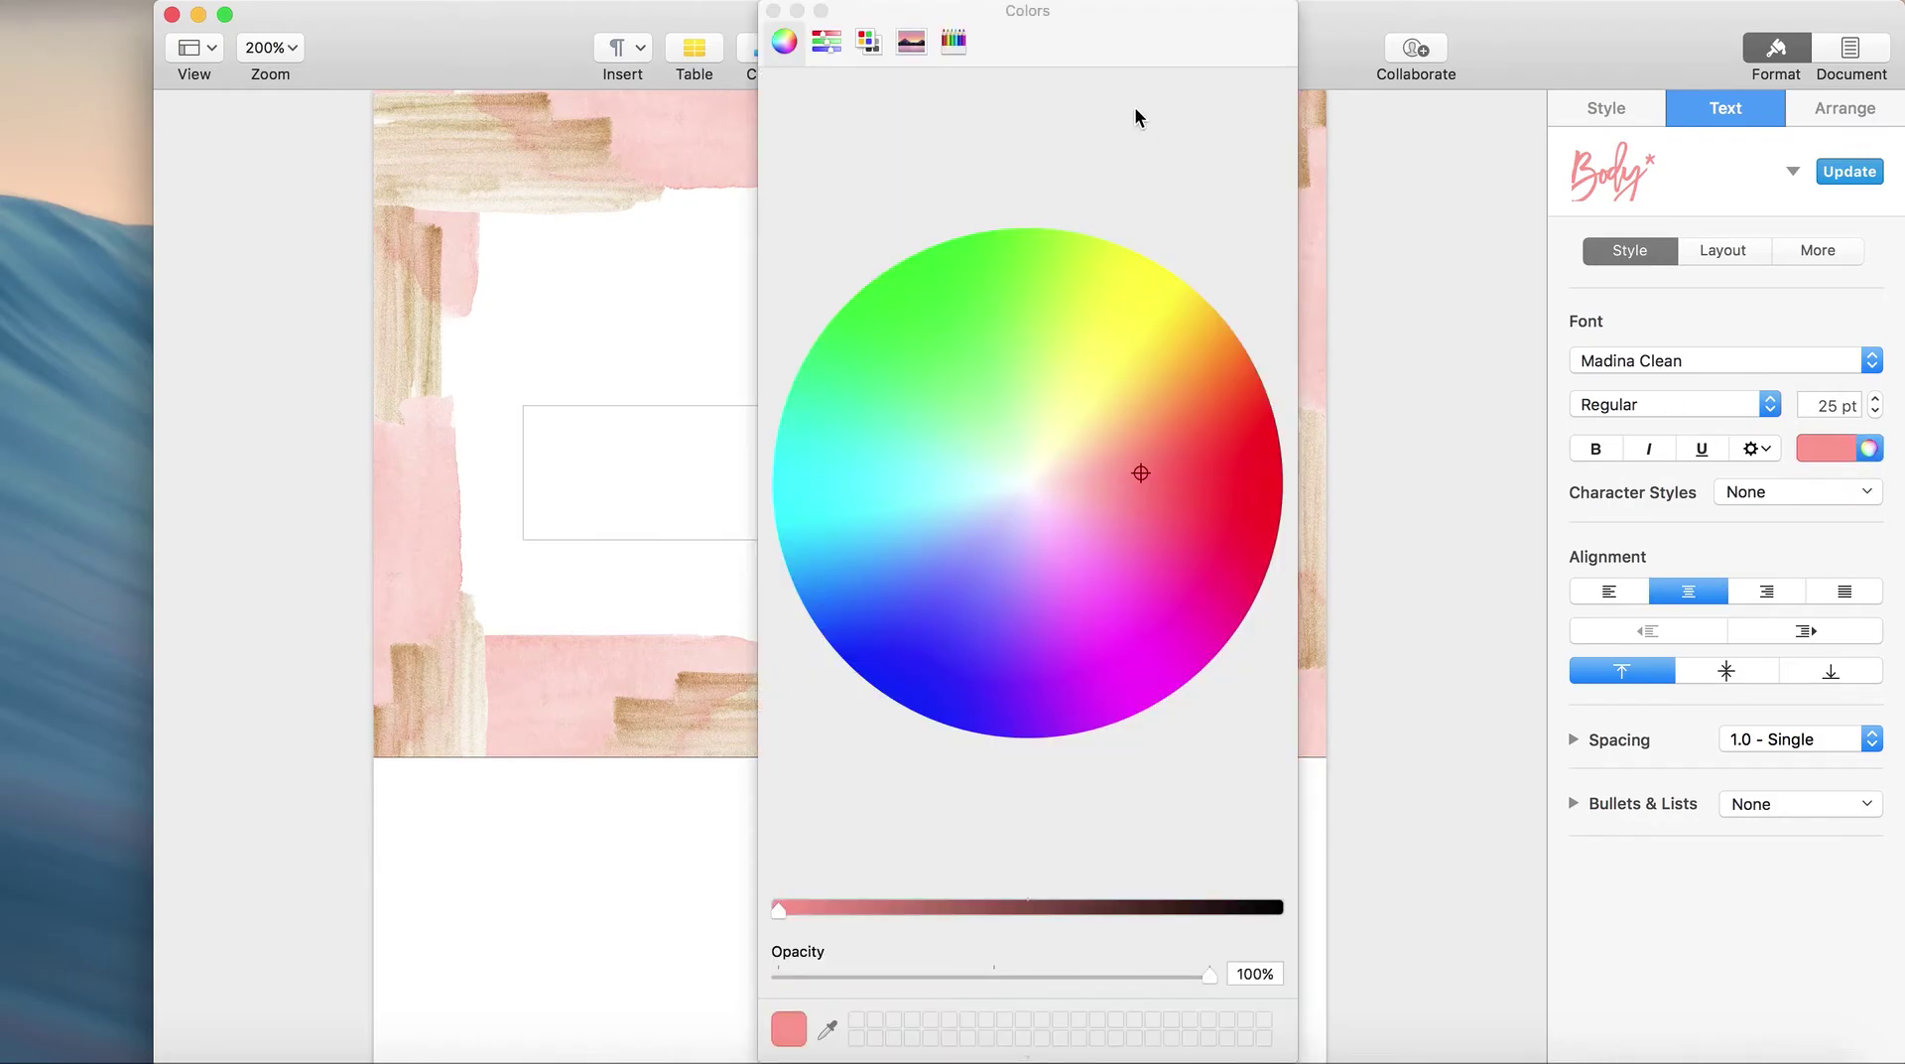
{"action": "left_click", "coordinate": [1113, 480]}
{"action": "left_click_drag", "start_coordinate": [1115, 482], "coordinate": [1109, 490]}
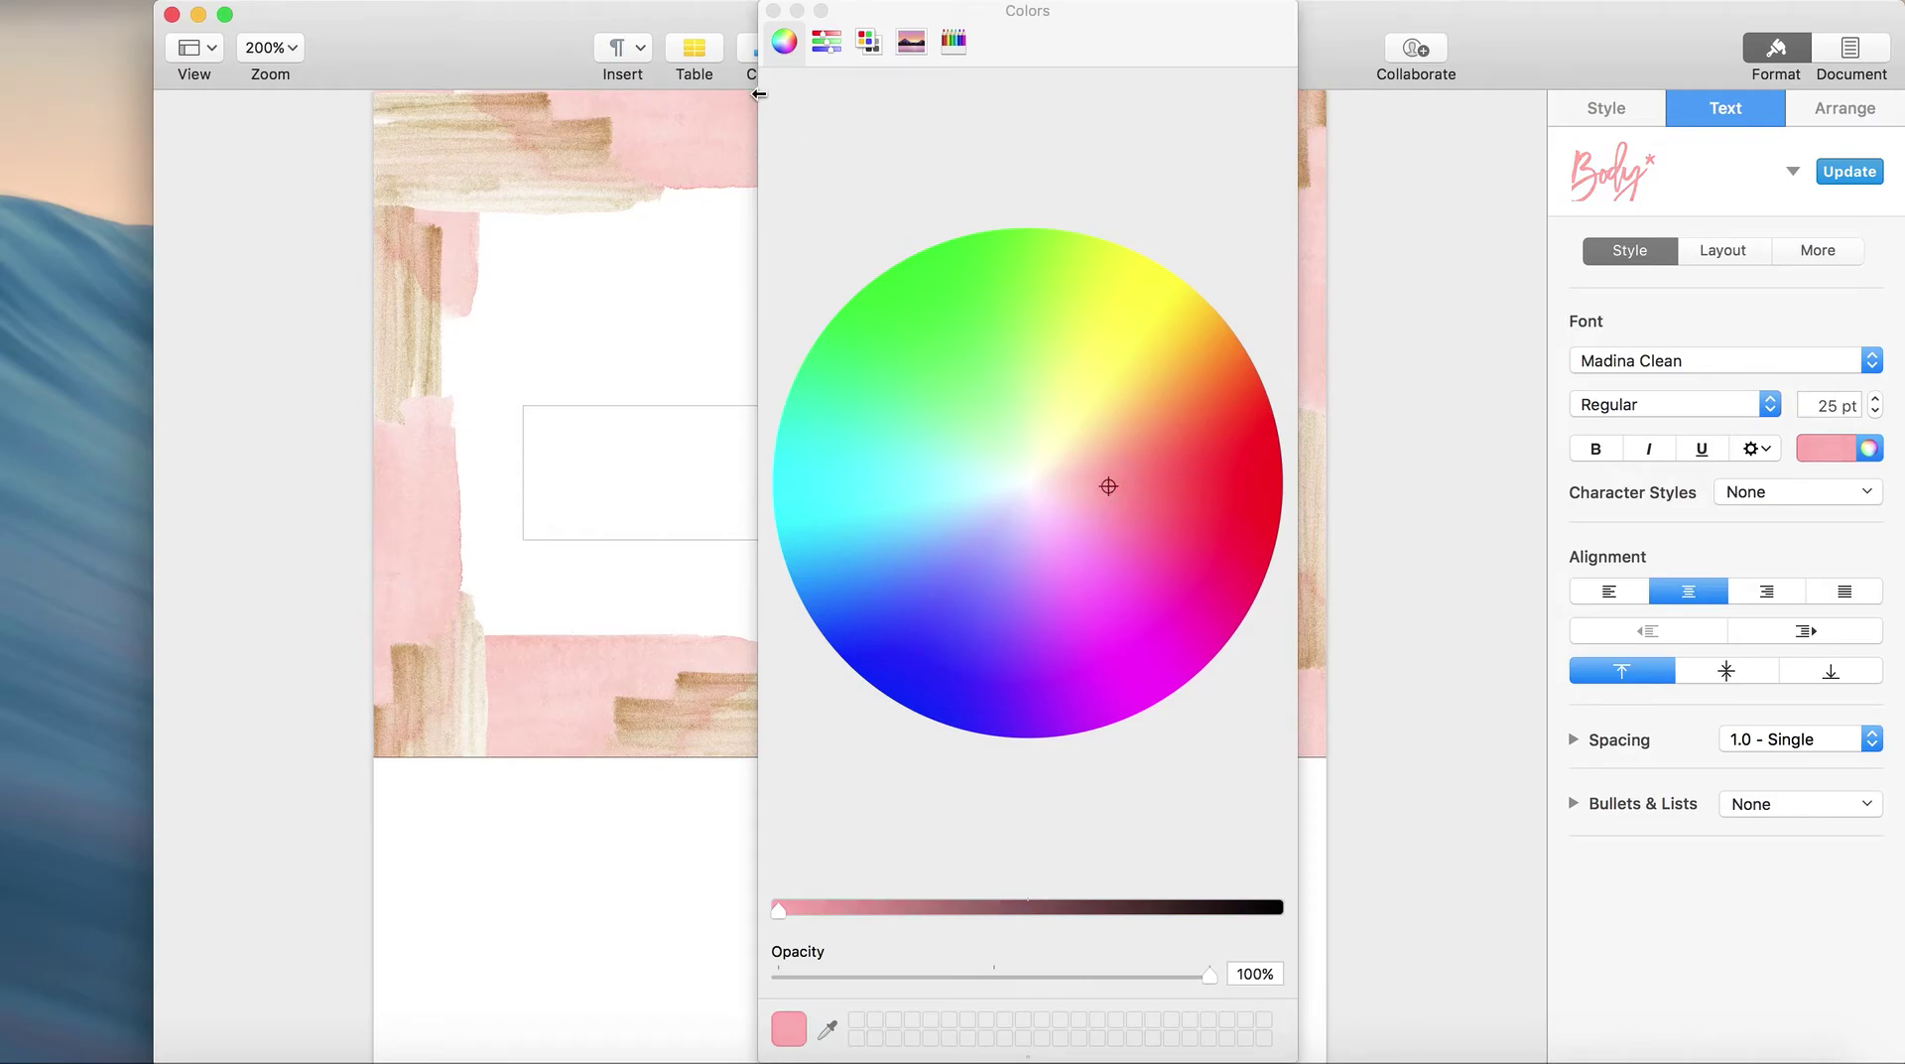
{"action": "left_click", "coordinate": [773, 11]}
Step: Move the rsvp text box up near the top of the card
{"action": "left_click", "coordinate": [856, 458]}
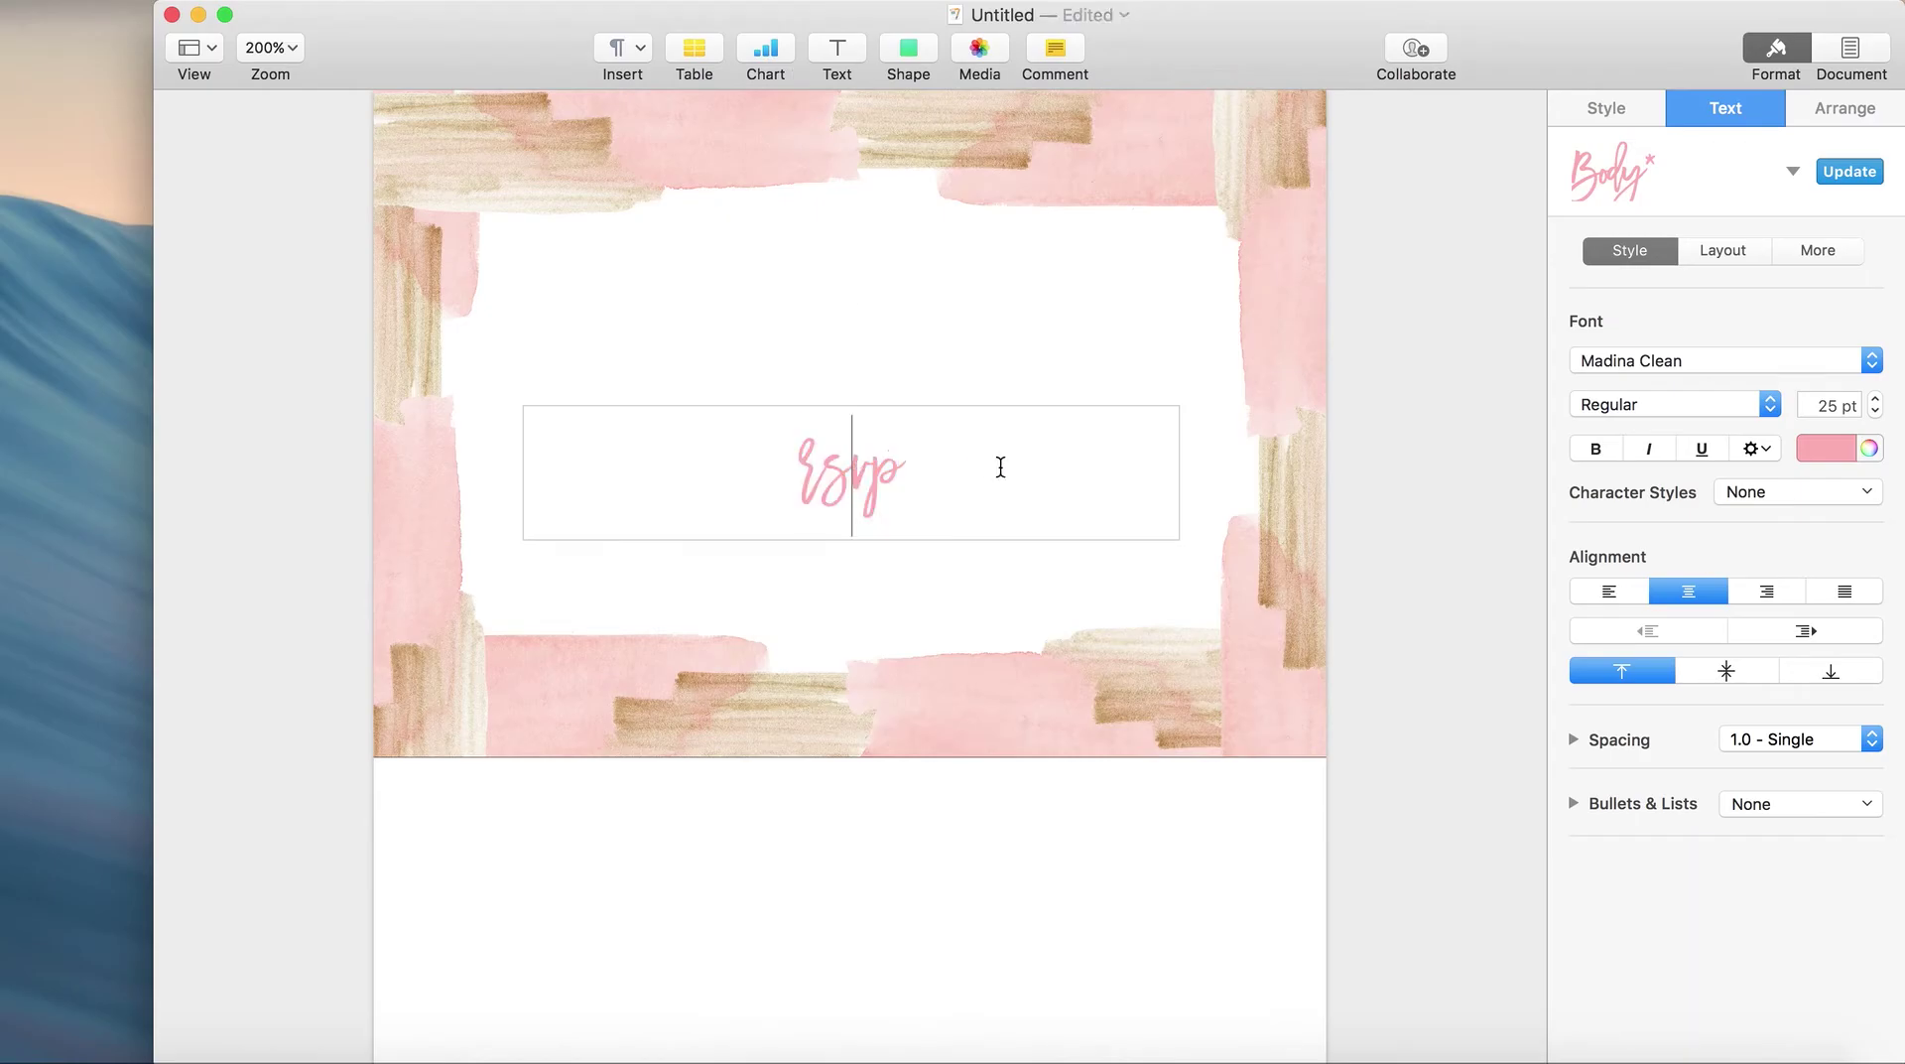
{"action": "left_click", "coordinate": [1000, 464]}
{"action": "left_click", "coordinate": [1050, 556]}
{"action": "left_click", "coordinate": [890, 470]}
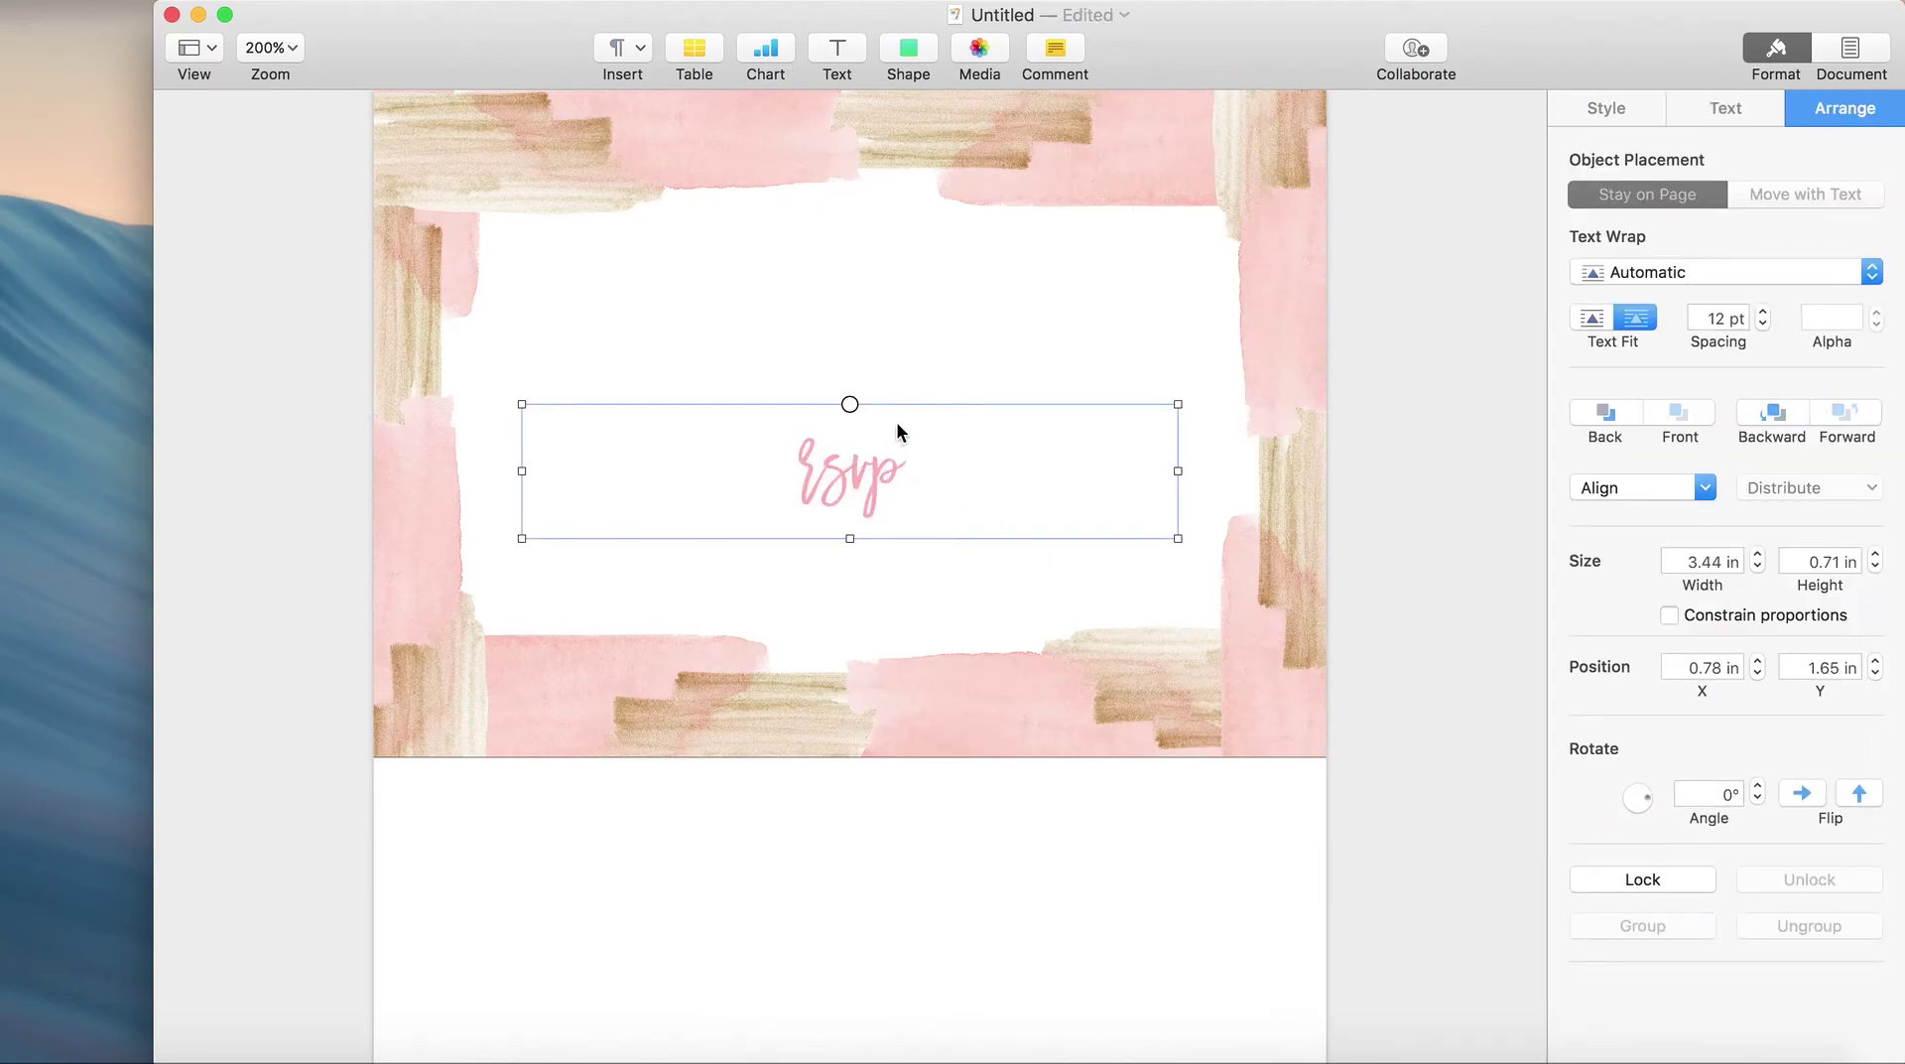
{"action": "left_click_drag", "start_coordinate": [897, 426], "coordinate": [902, 254]}
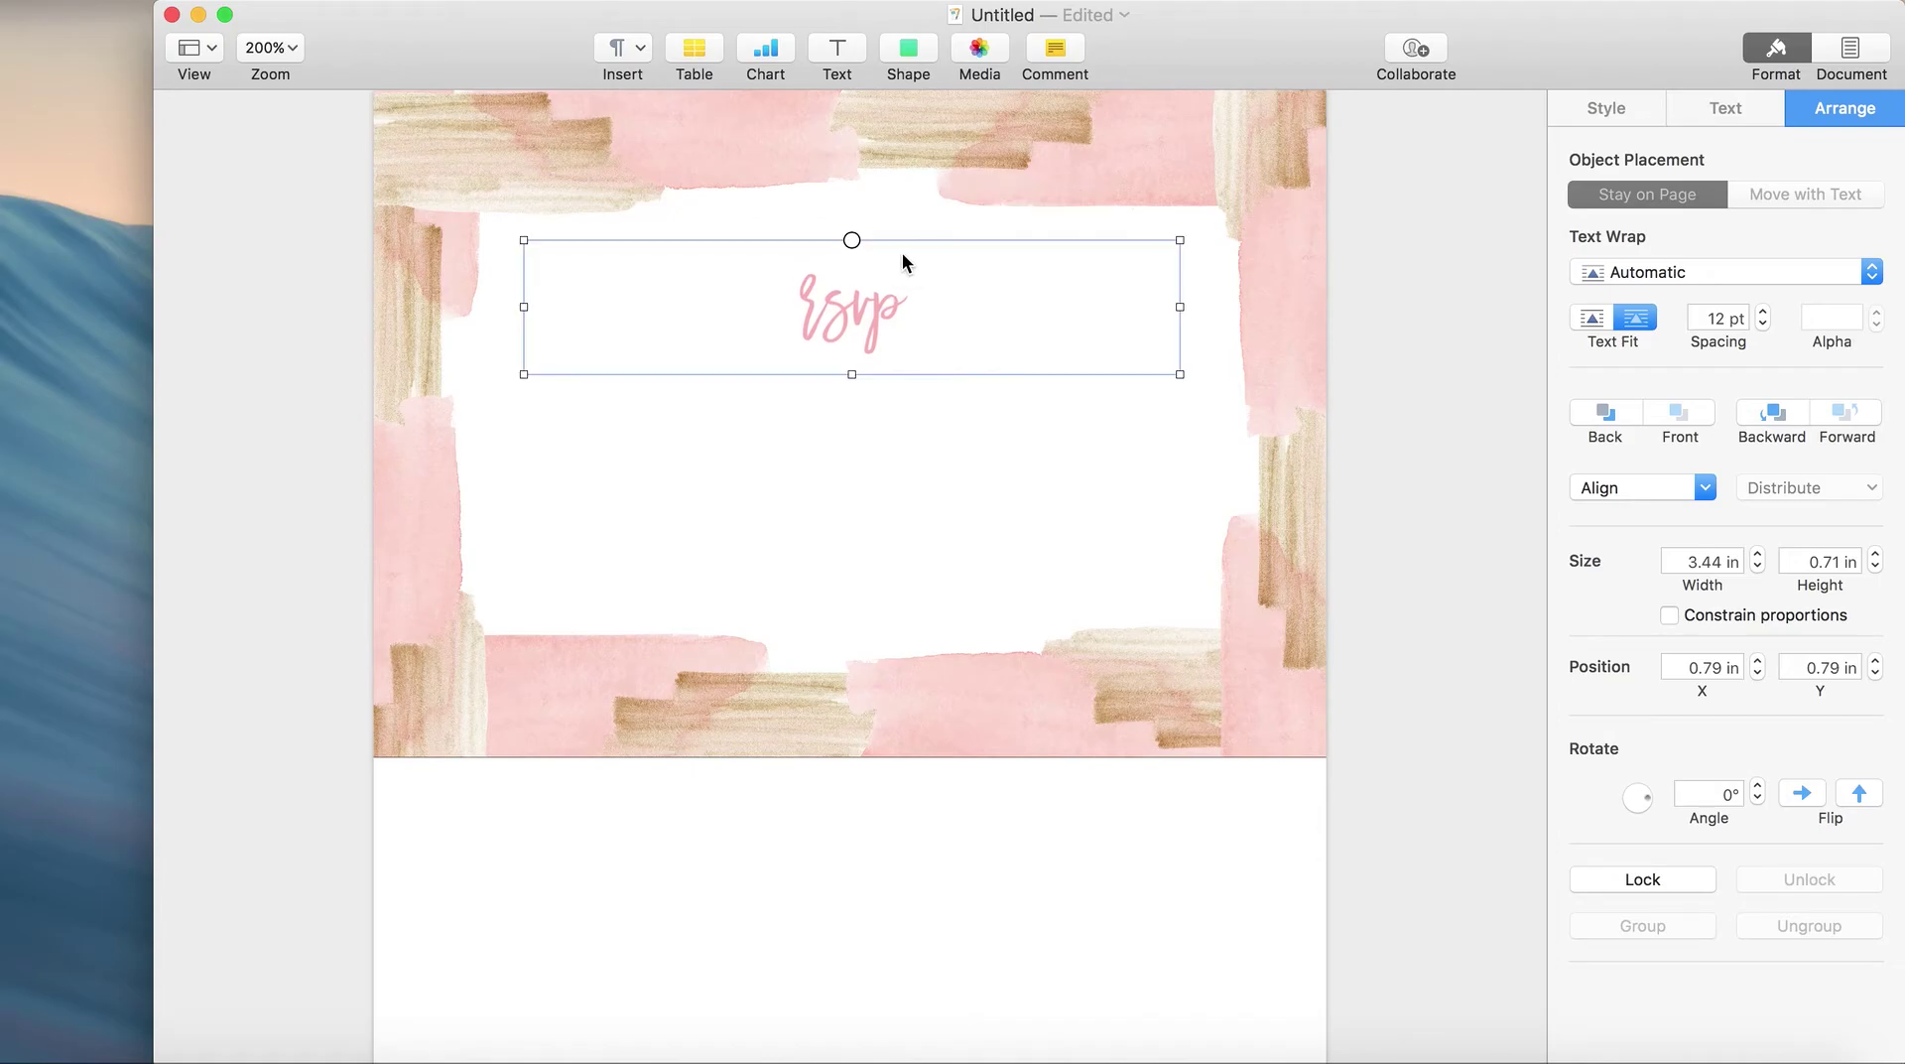
Step: Add a new text box below rsvp containing the letter M
{"action": "left_click", "coordinate": [945, 466]}
{"action": "left_click", "coordinate": [842, 57]}
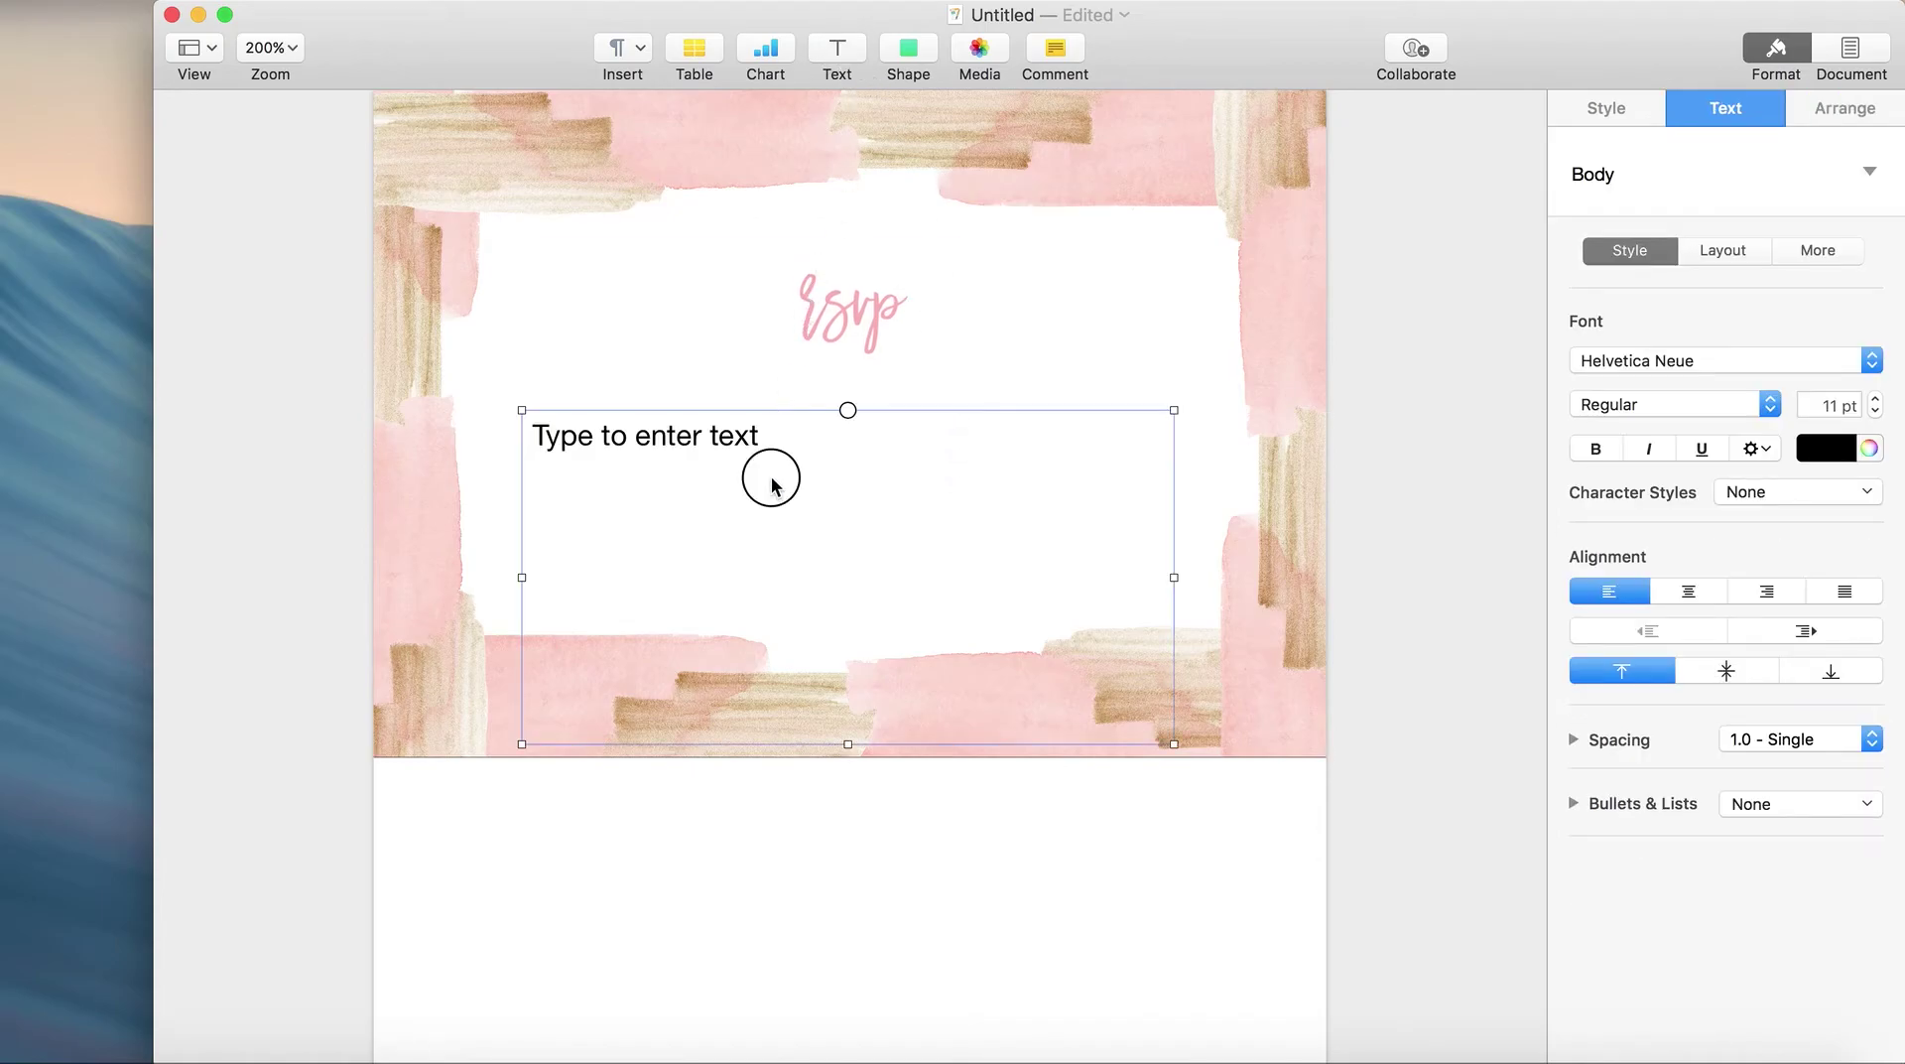
{"action": "left_click_drag", "start_coordinate": [784, 430], "coordinate": [563, 410]}
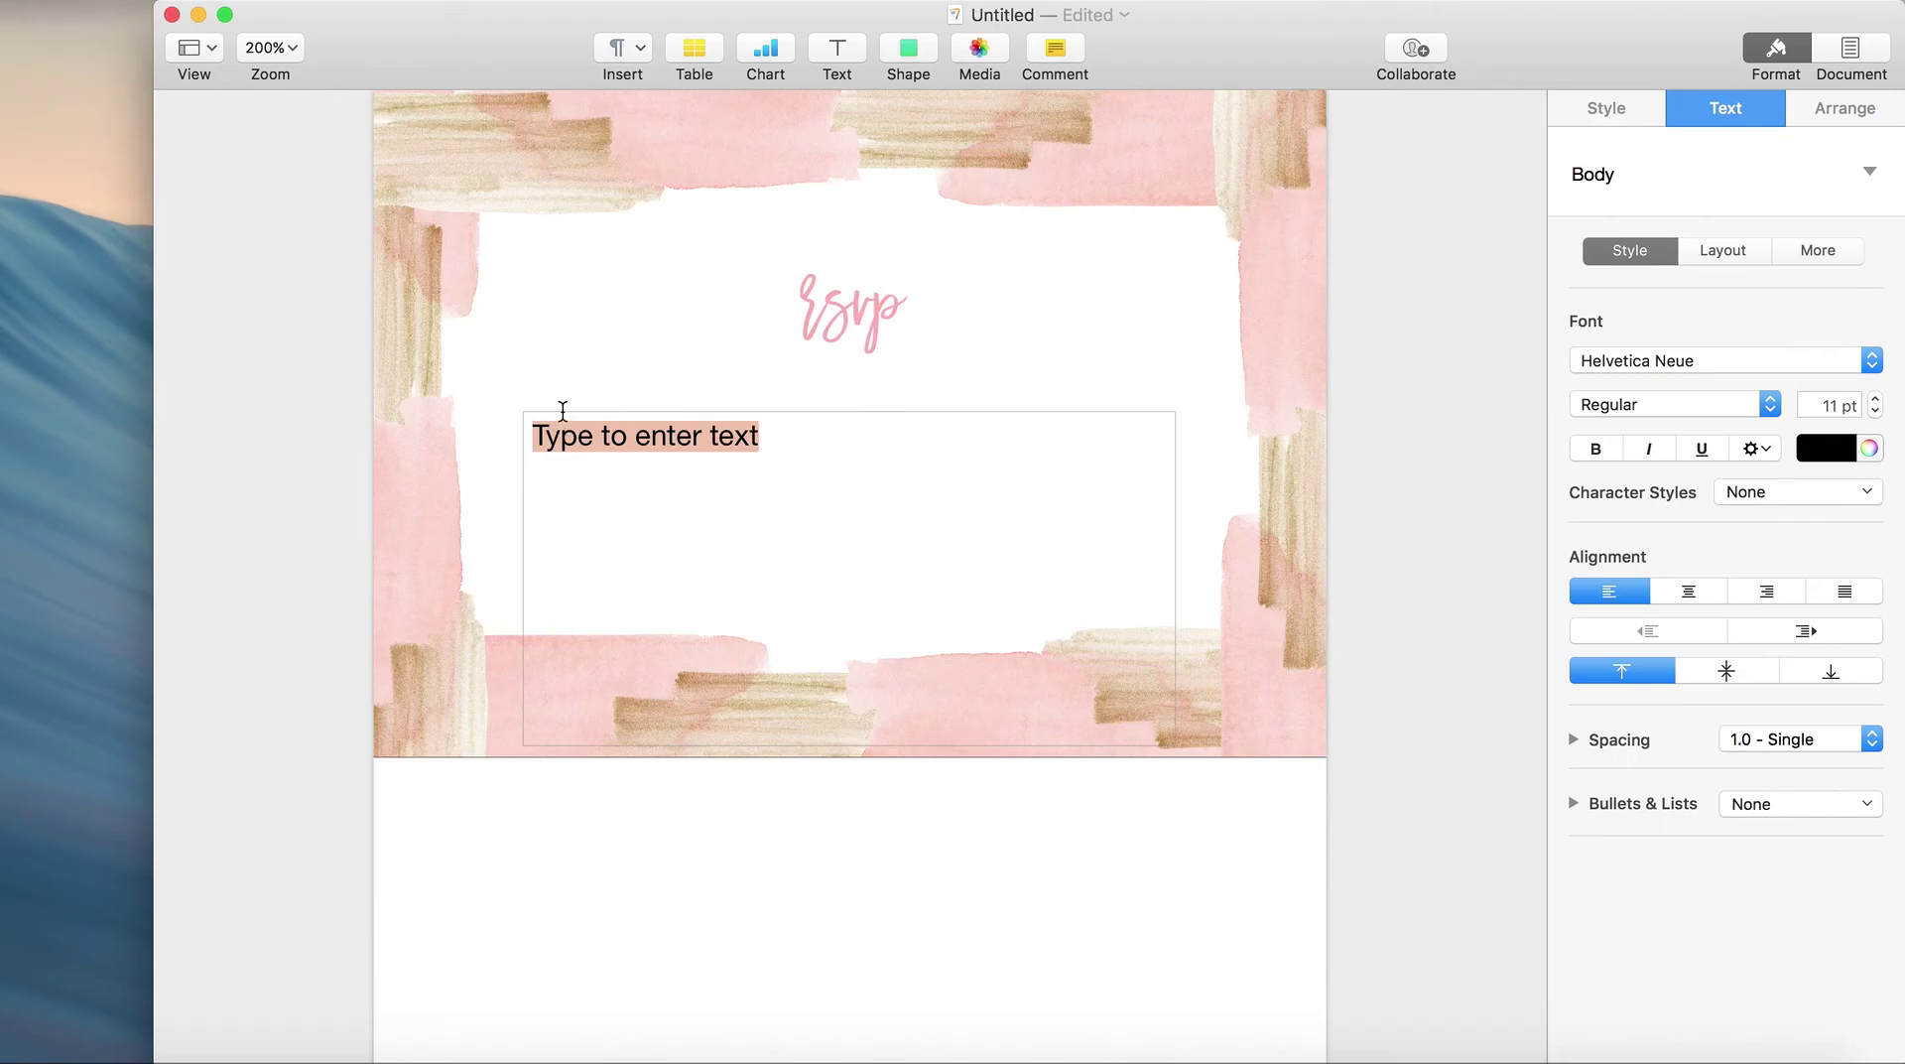
{"action": "type", "text": "M"}
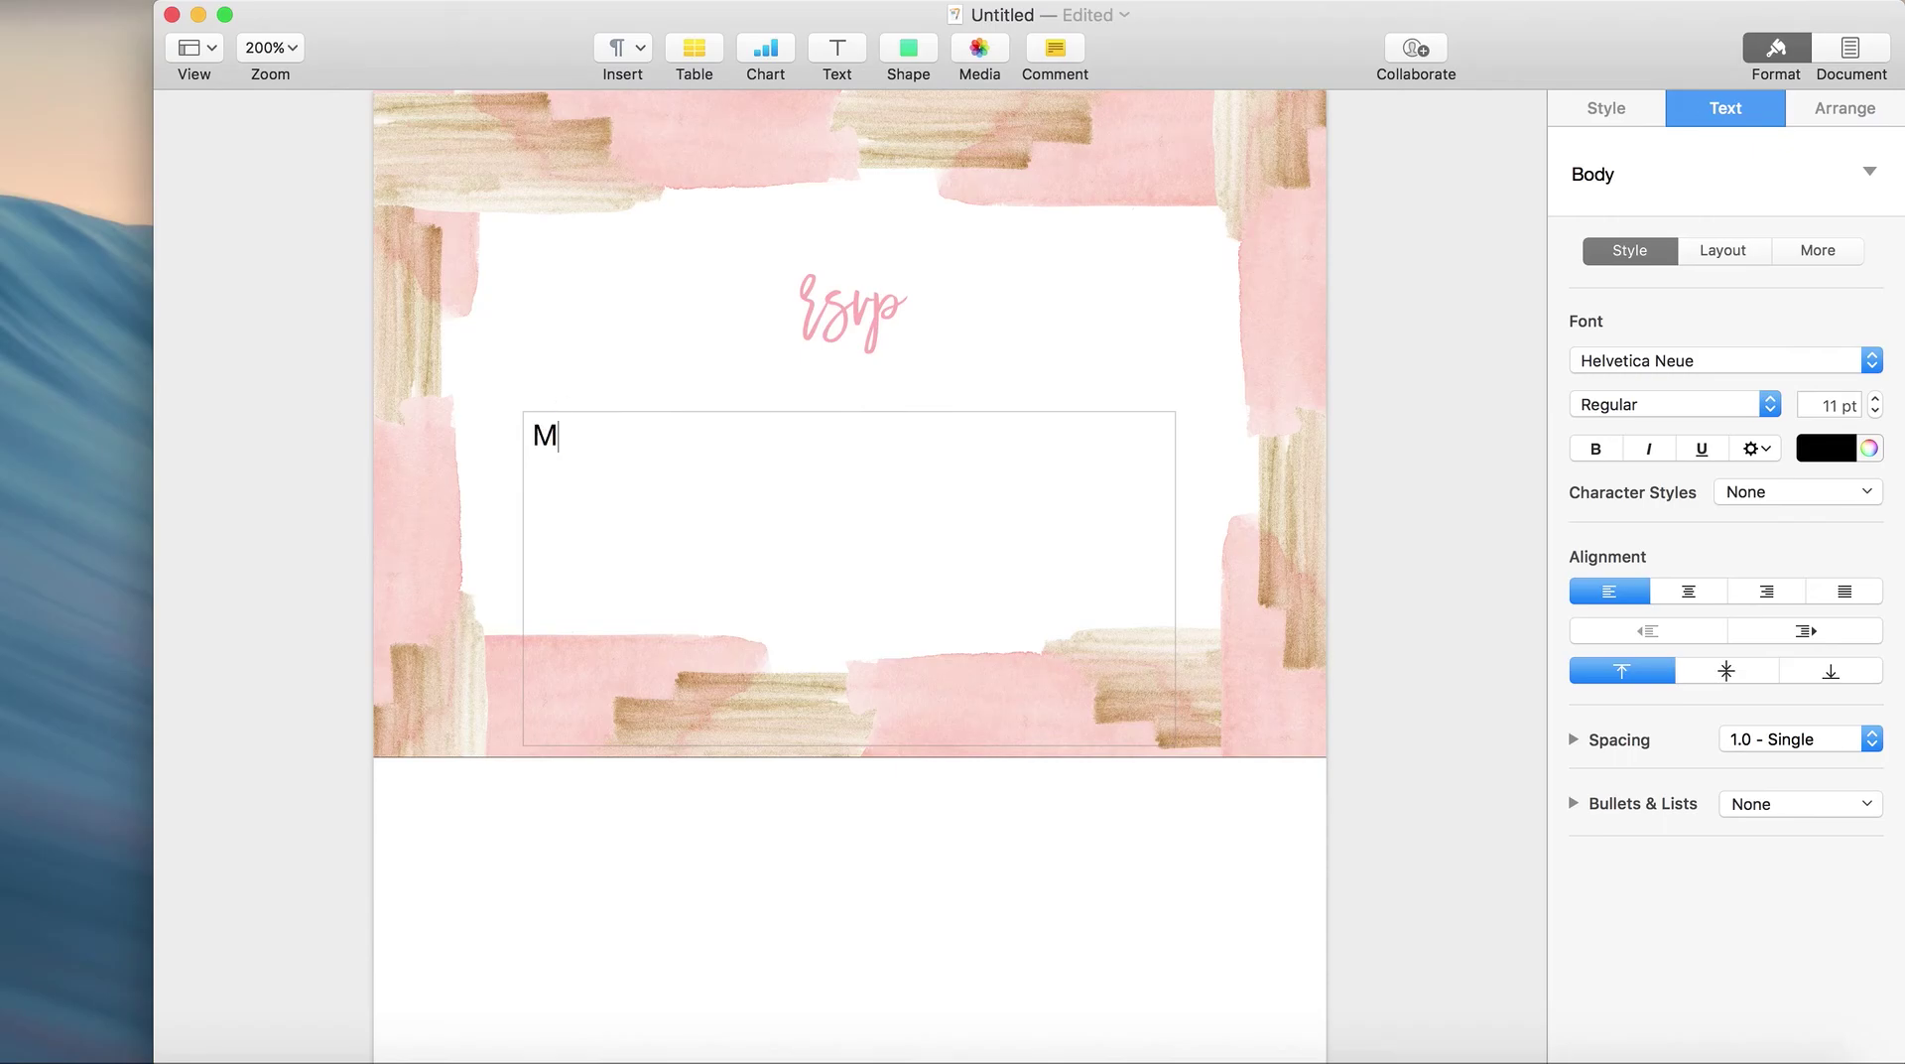
{"action": "double_click", "coordinate": [576, 416]}
Step: Set the M in Times New Roman at 15 pt, centred
{"action": "left_click", "coordinate": [1717, 357]}
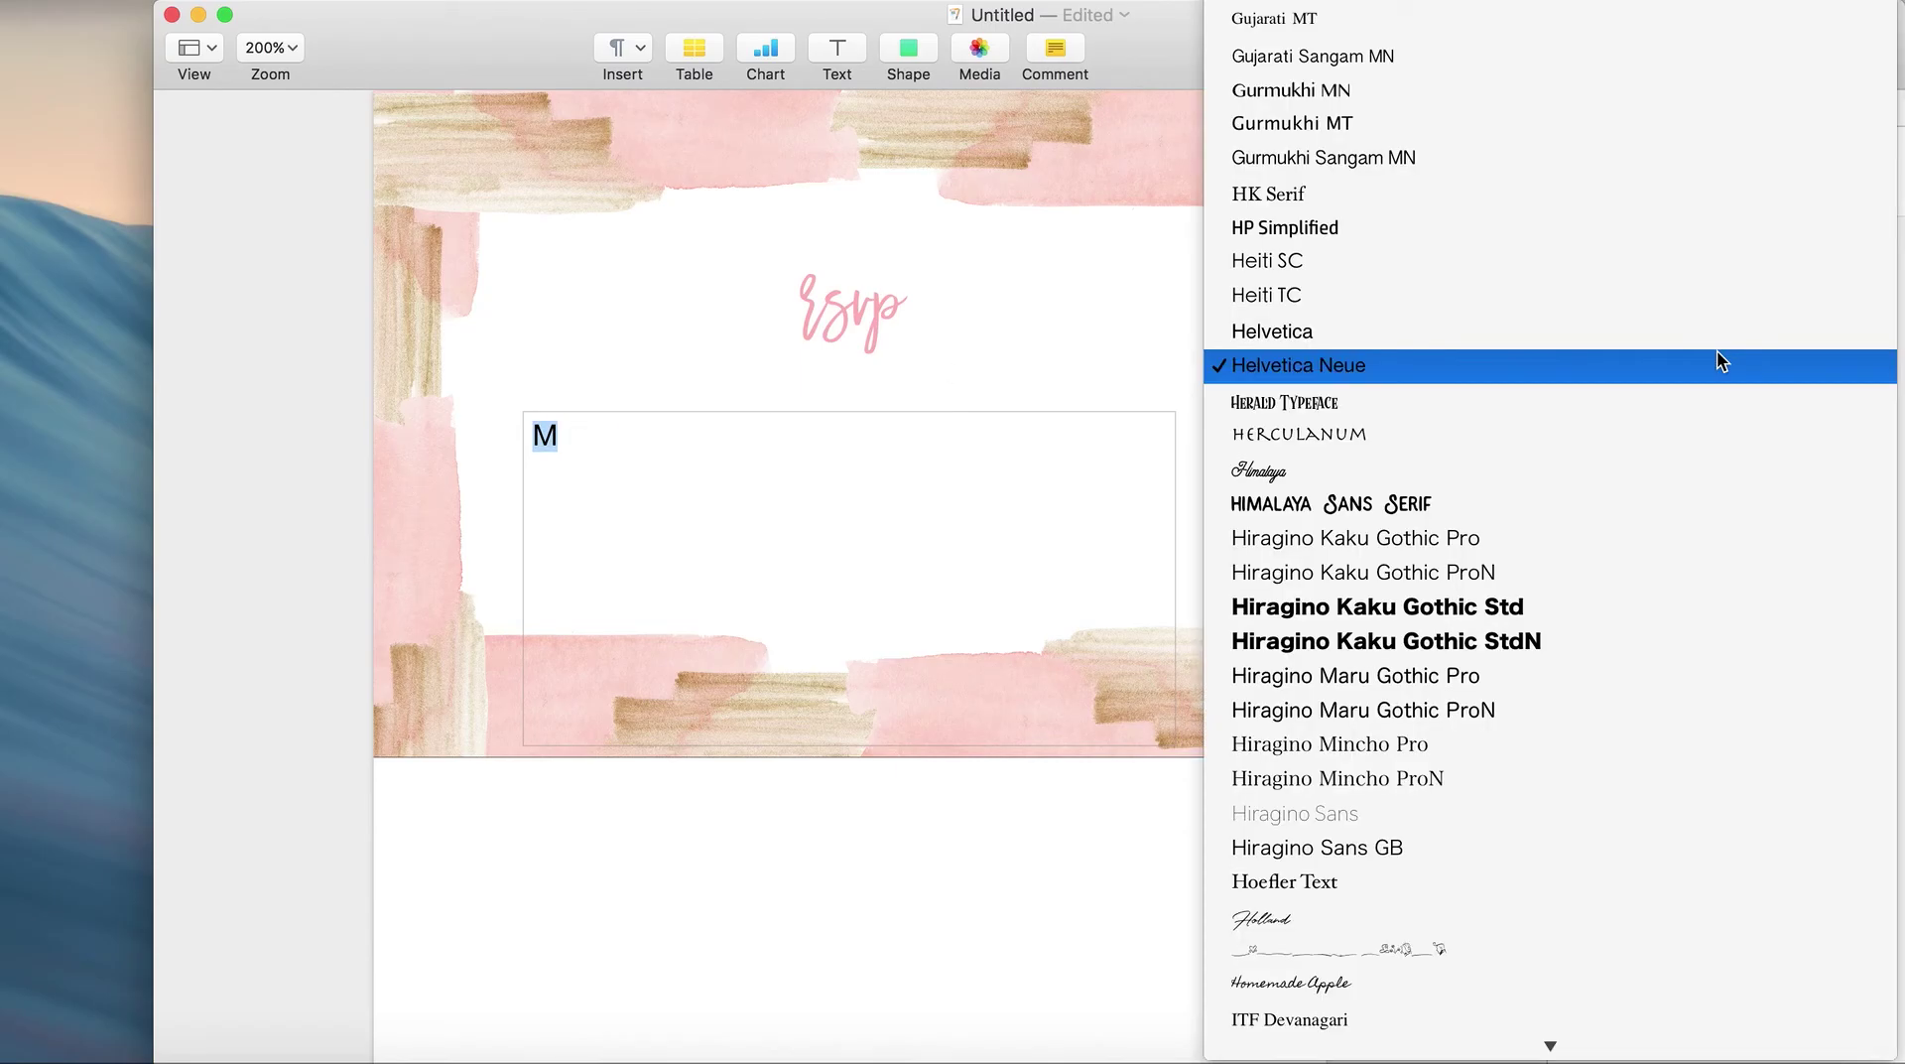
{"action": "type", "text": "times"}
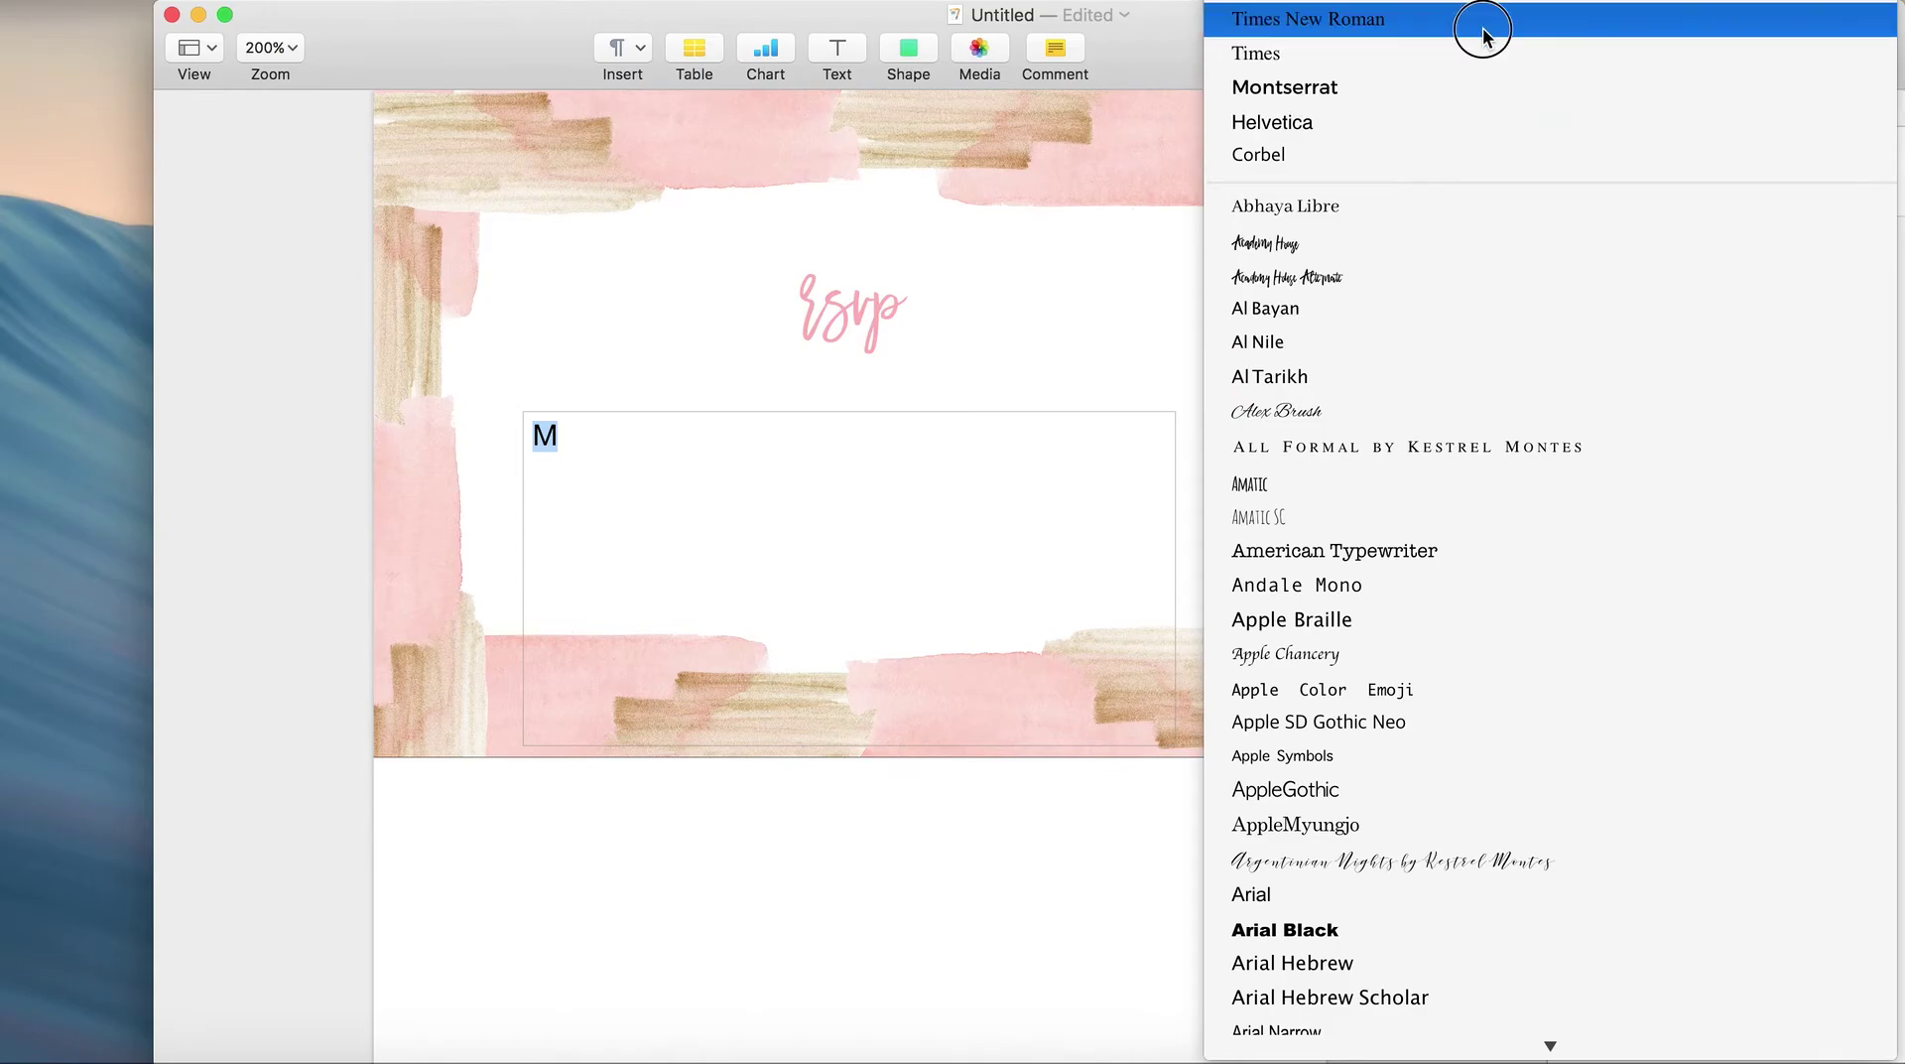
{"action": "left_click", "coordinate": [1360, 20]}
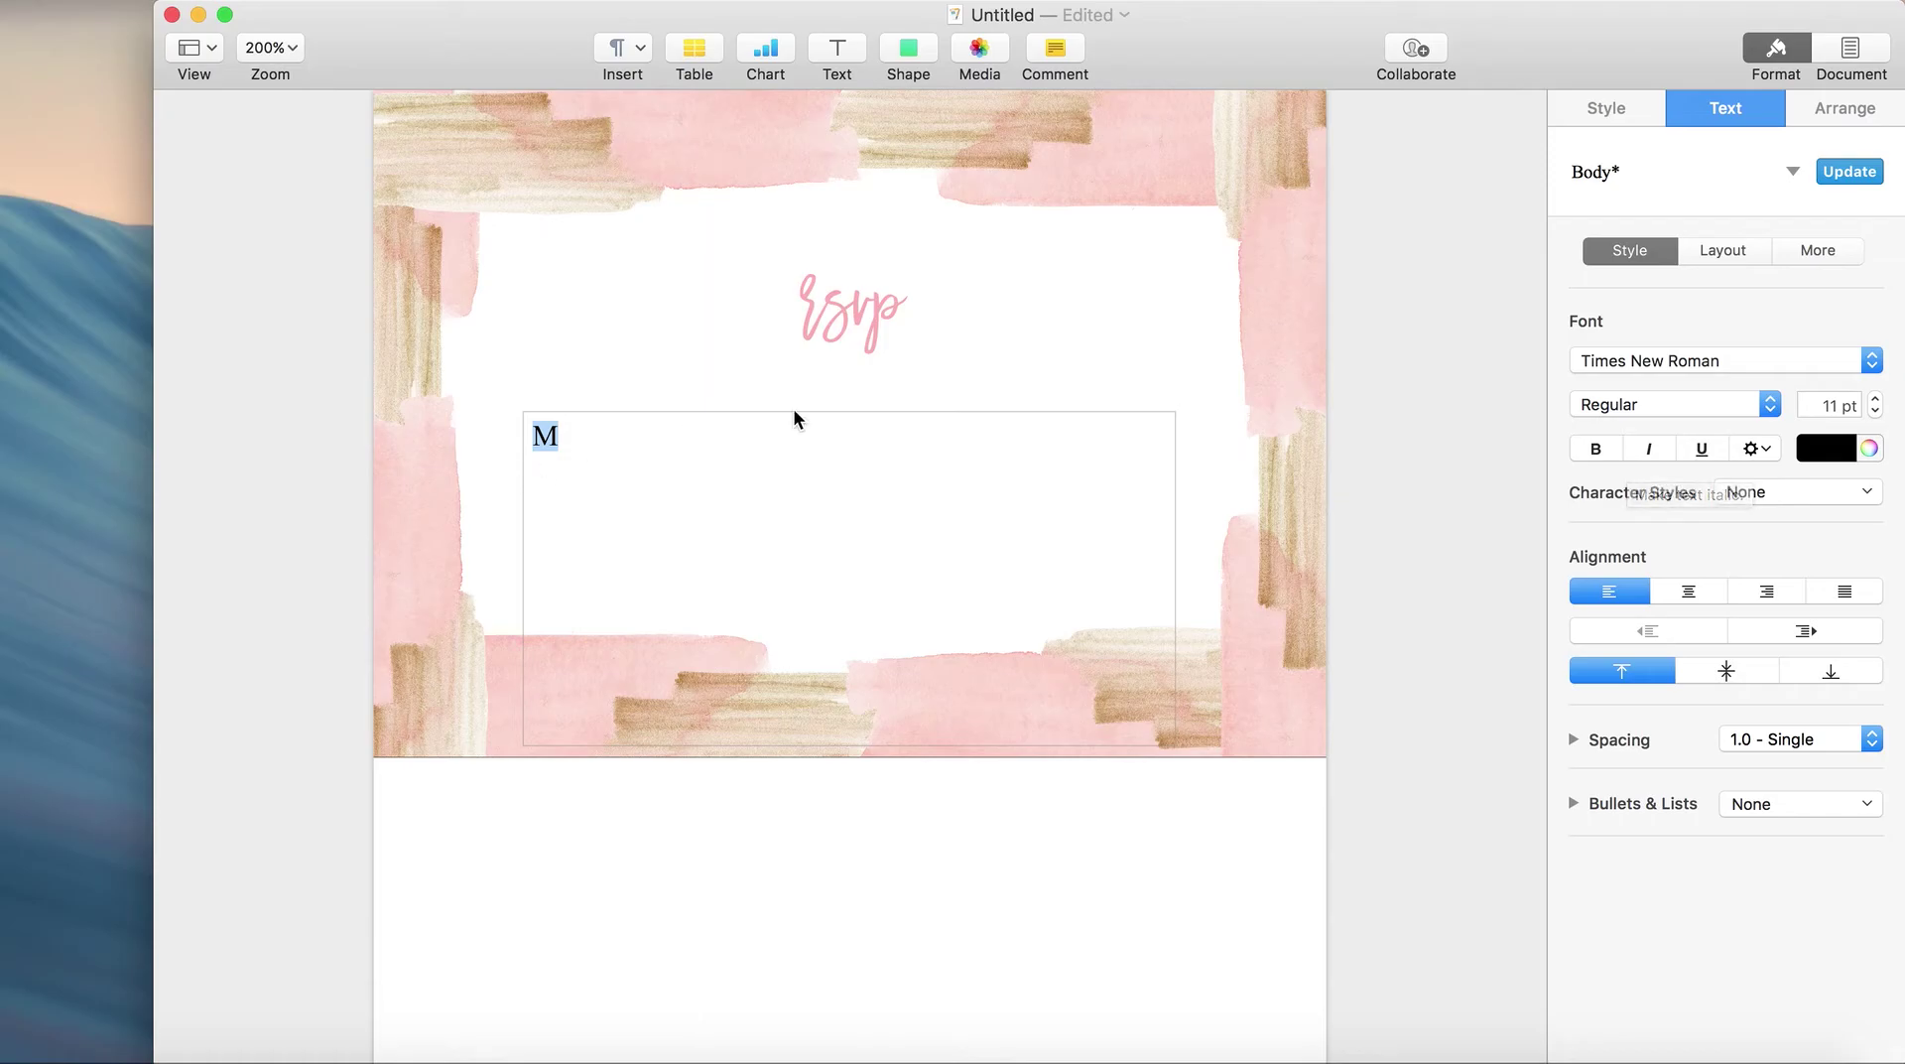
{"action": "left_click", "coordinate": [1815, 407]}
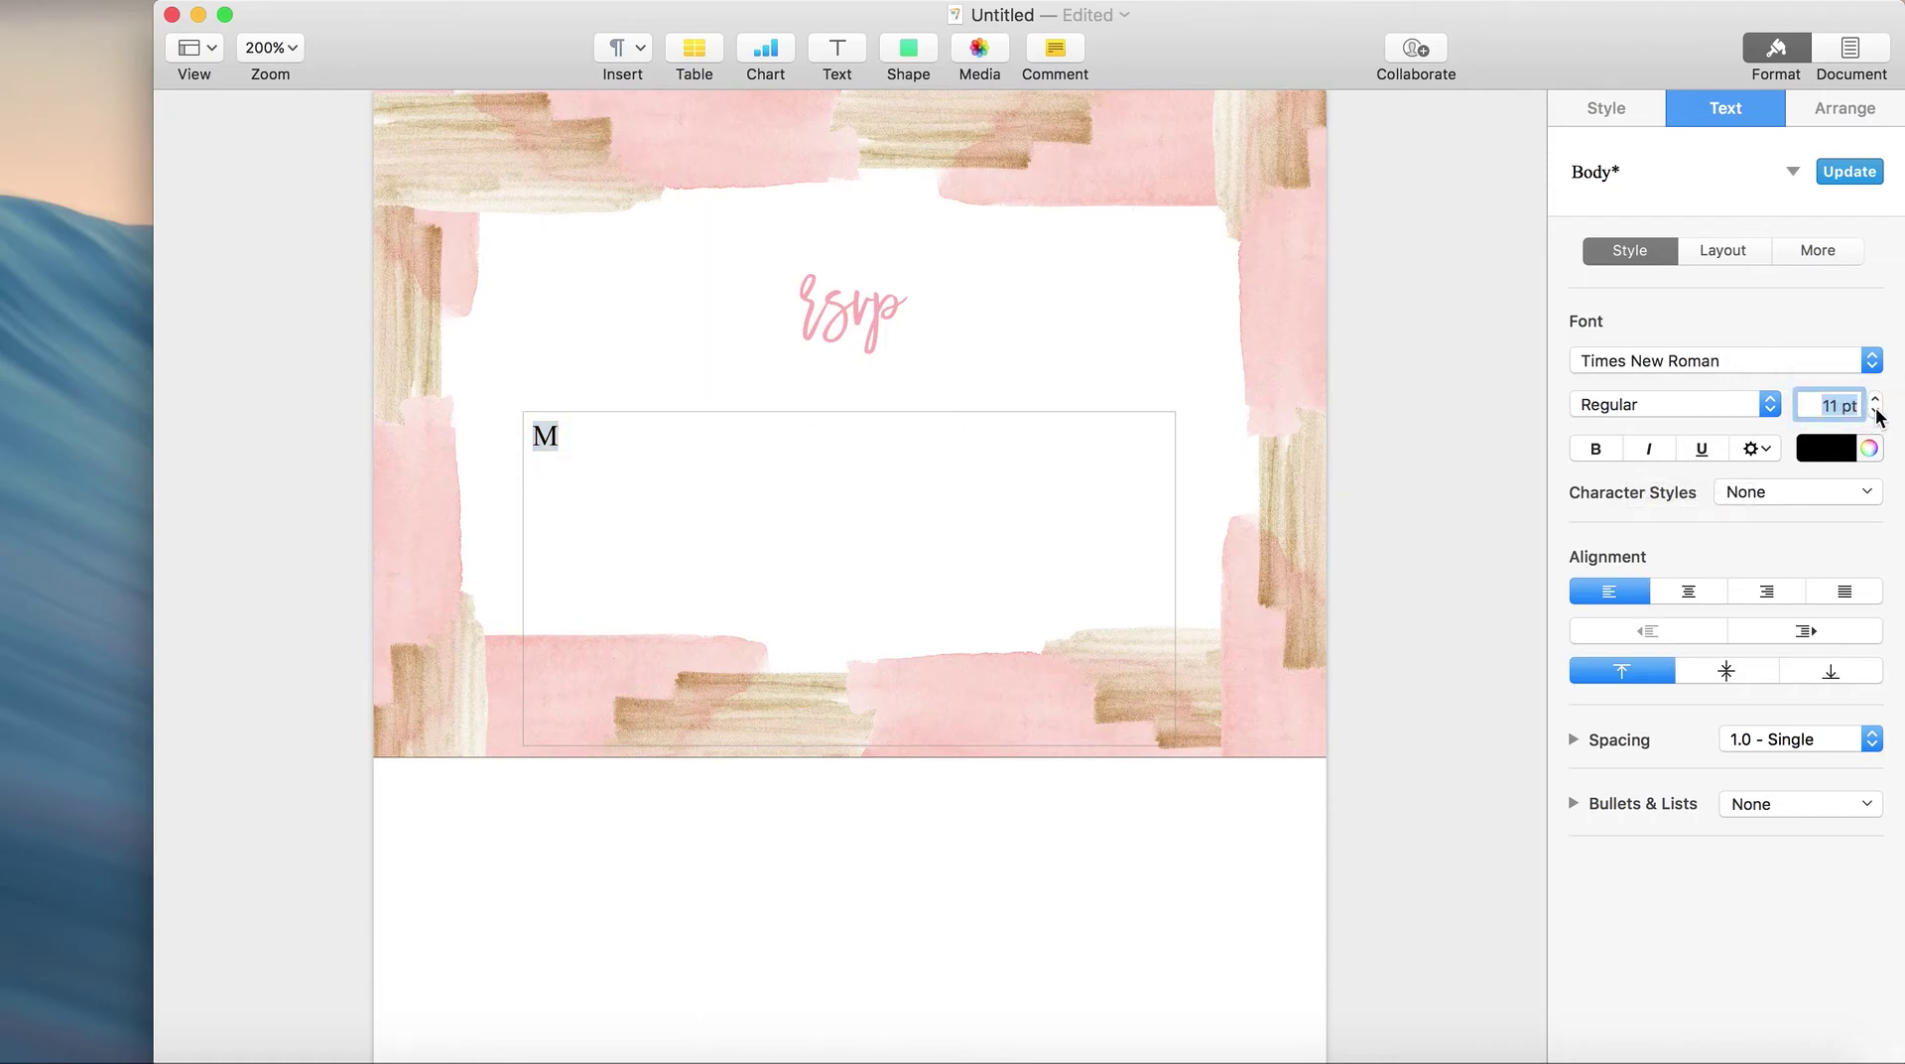
{"action": "type", "text": "15"}
{"action": "key", "text": "Return"}
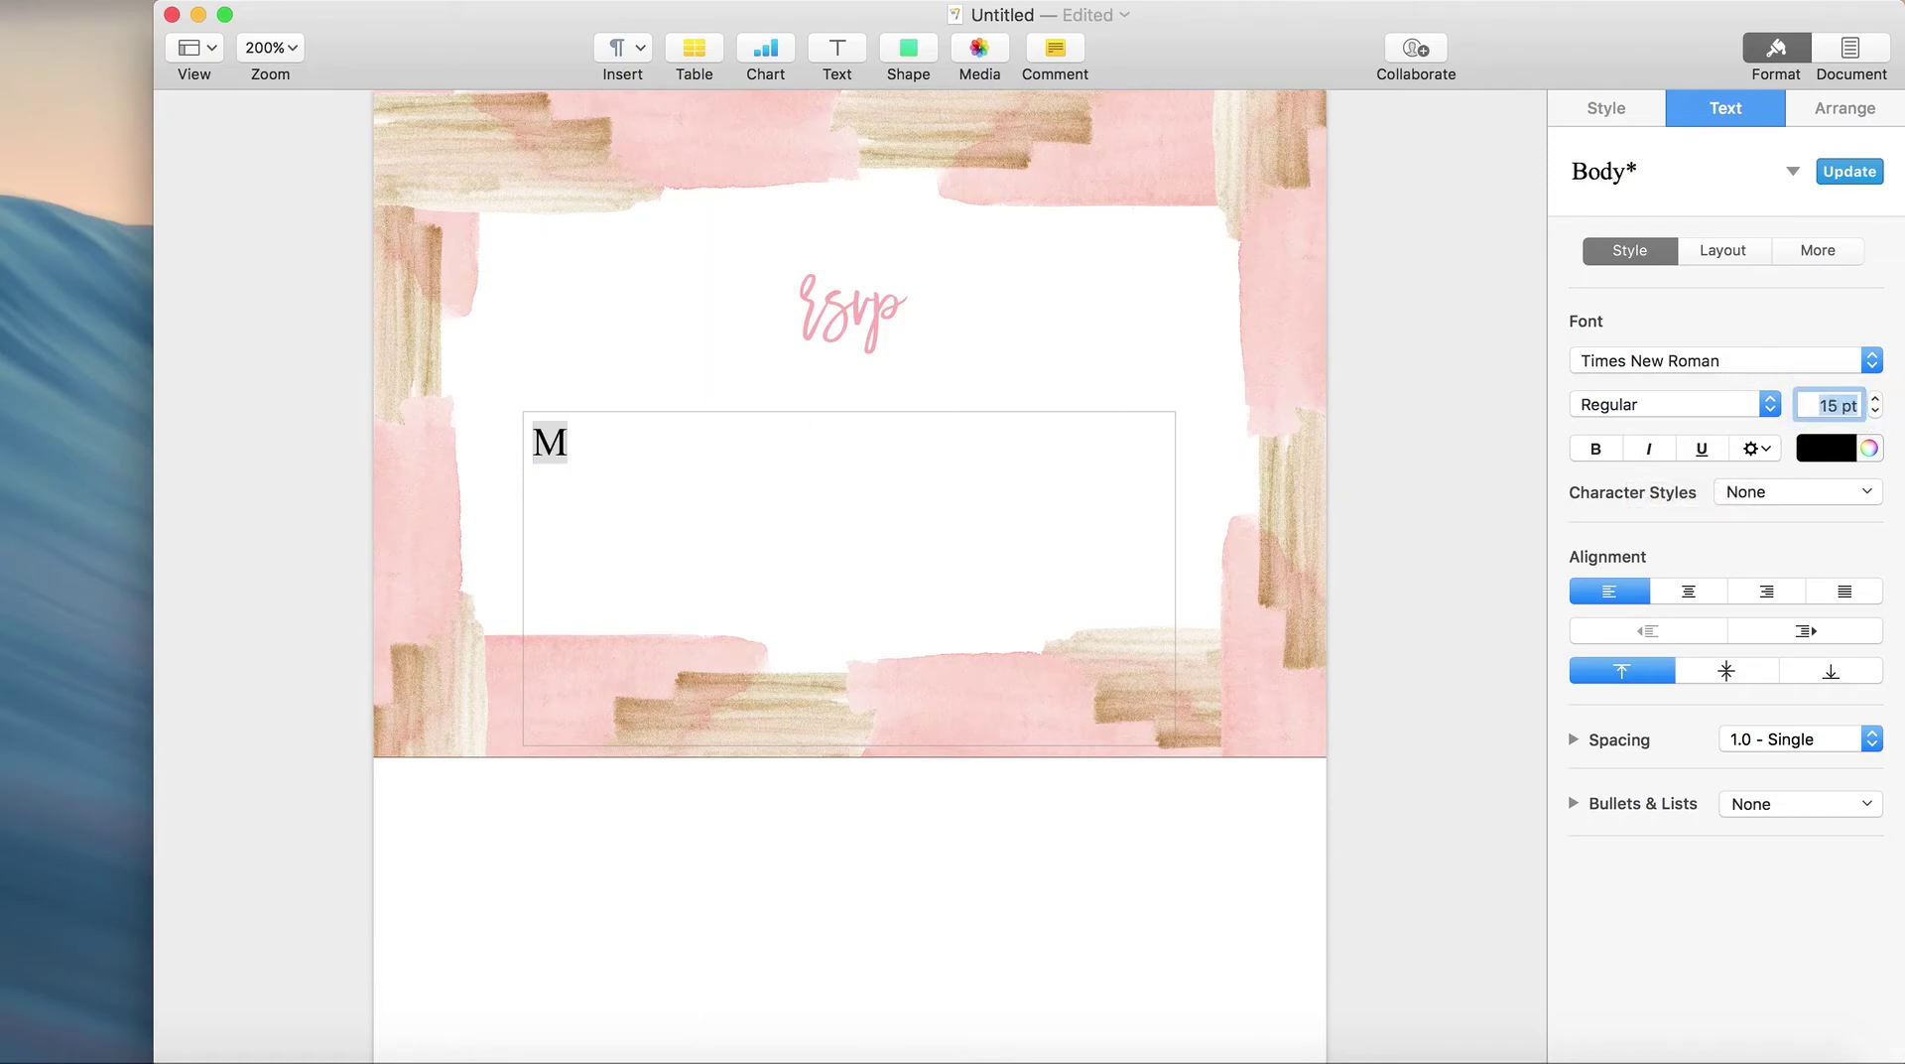
{"action": "left_click", "coordinate": [1696, 590]}
{"action": "left_click", "coordinate": [919, 438]}
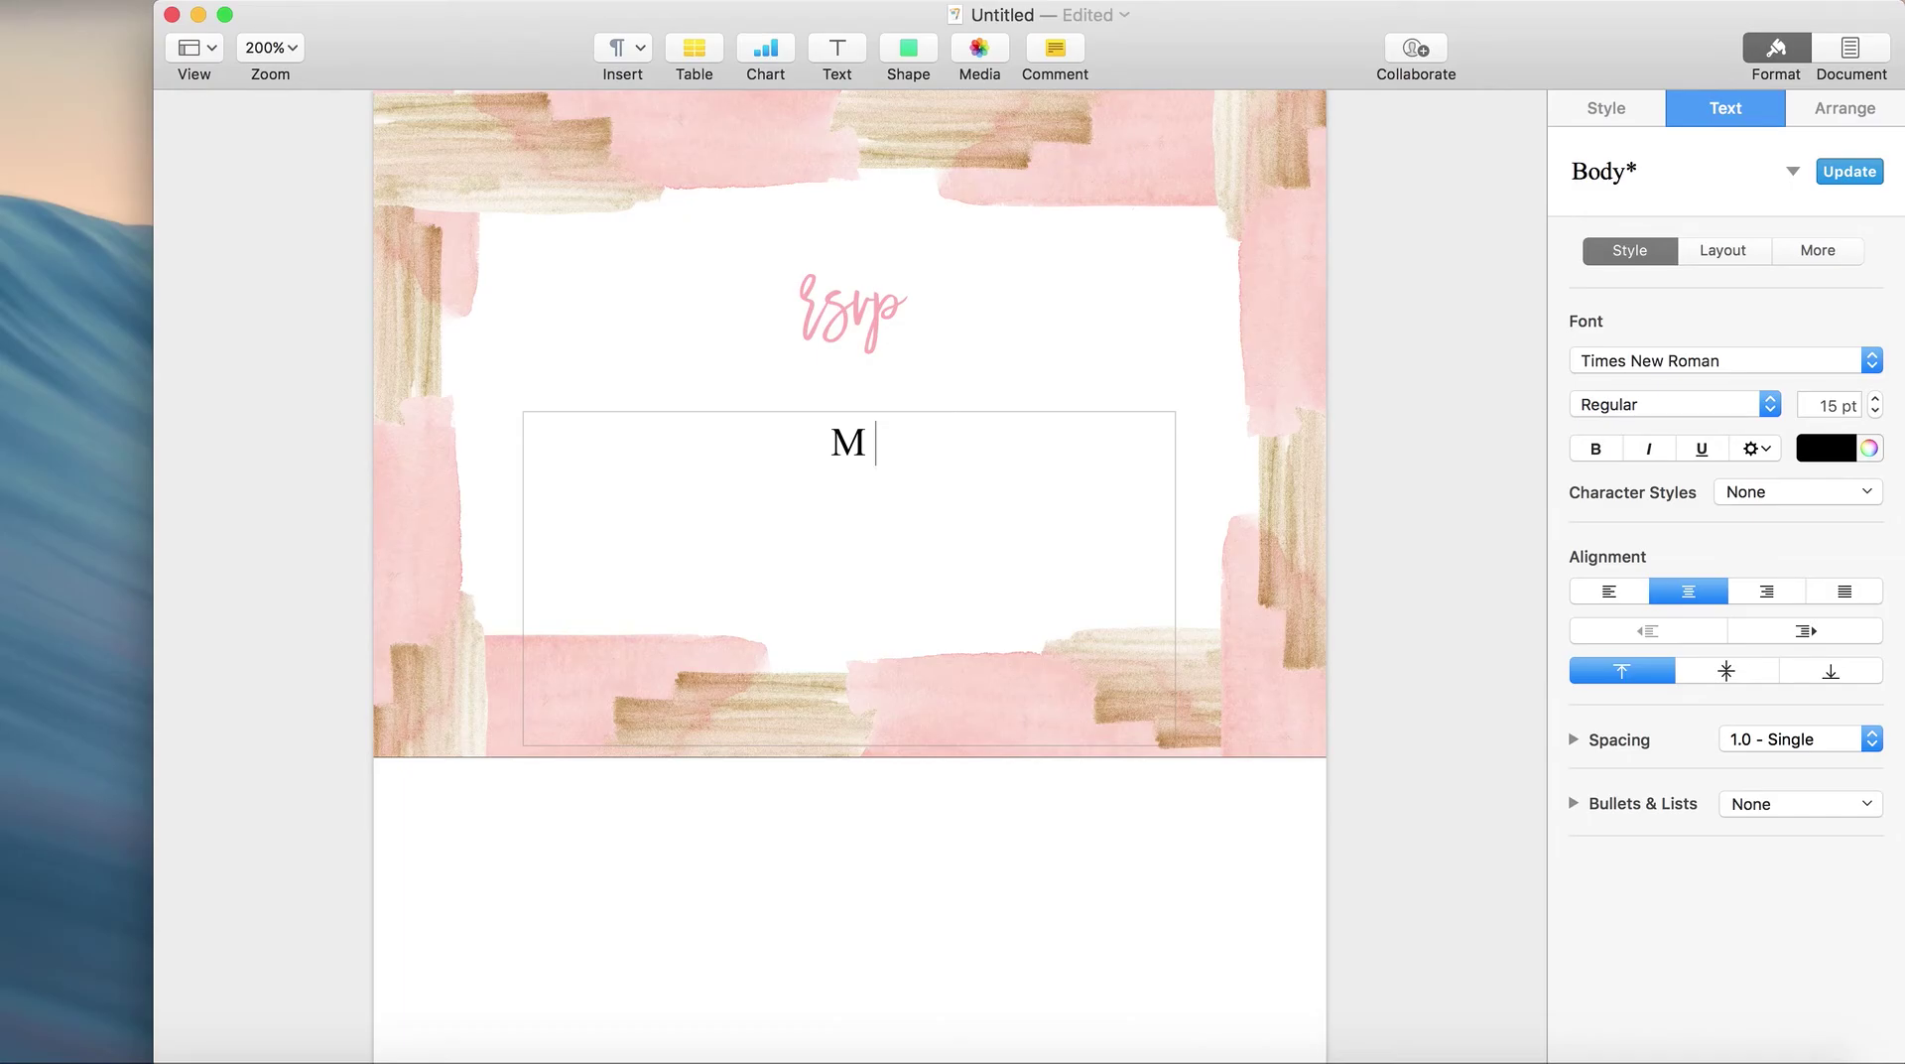
Step: Add an underscore blank after M and a line reading 'Please let us know by 15 June 2018'
{"action": "type", "text": "________"}
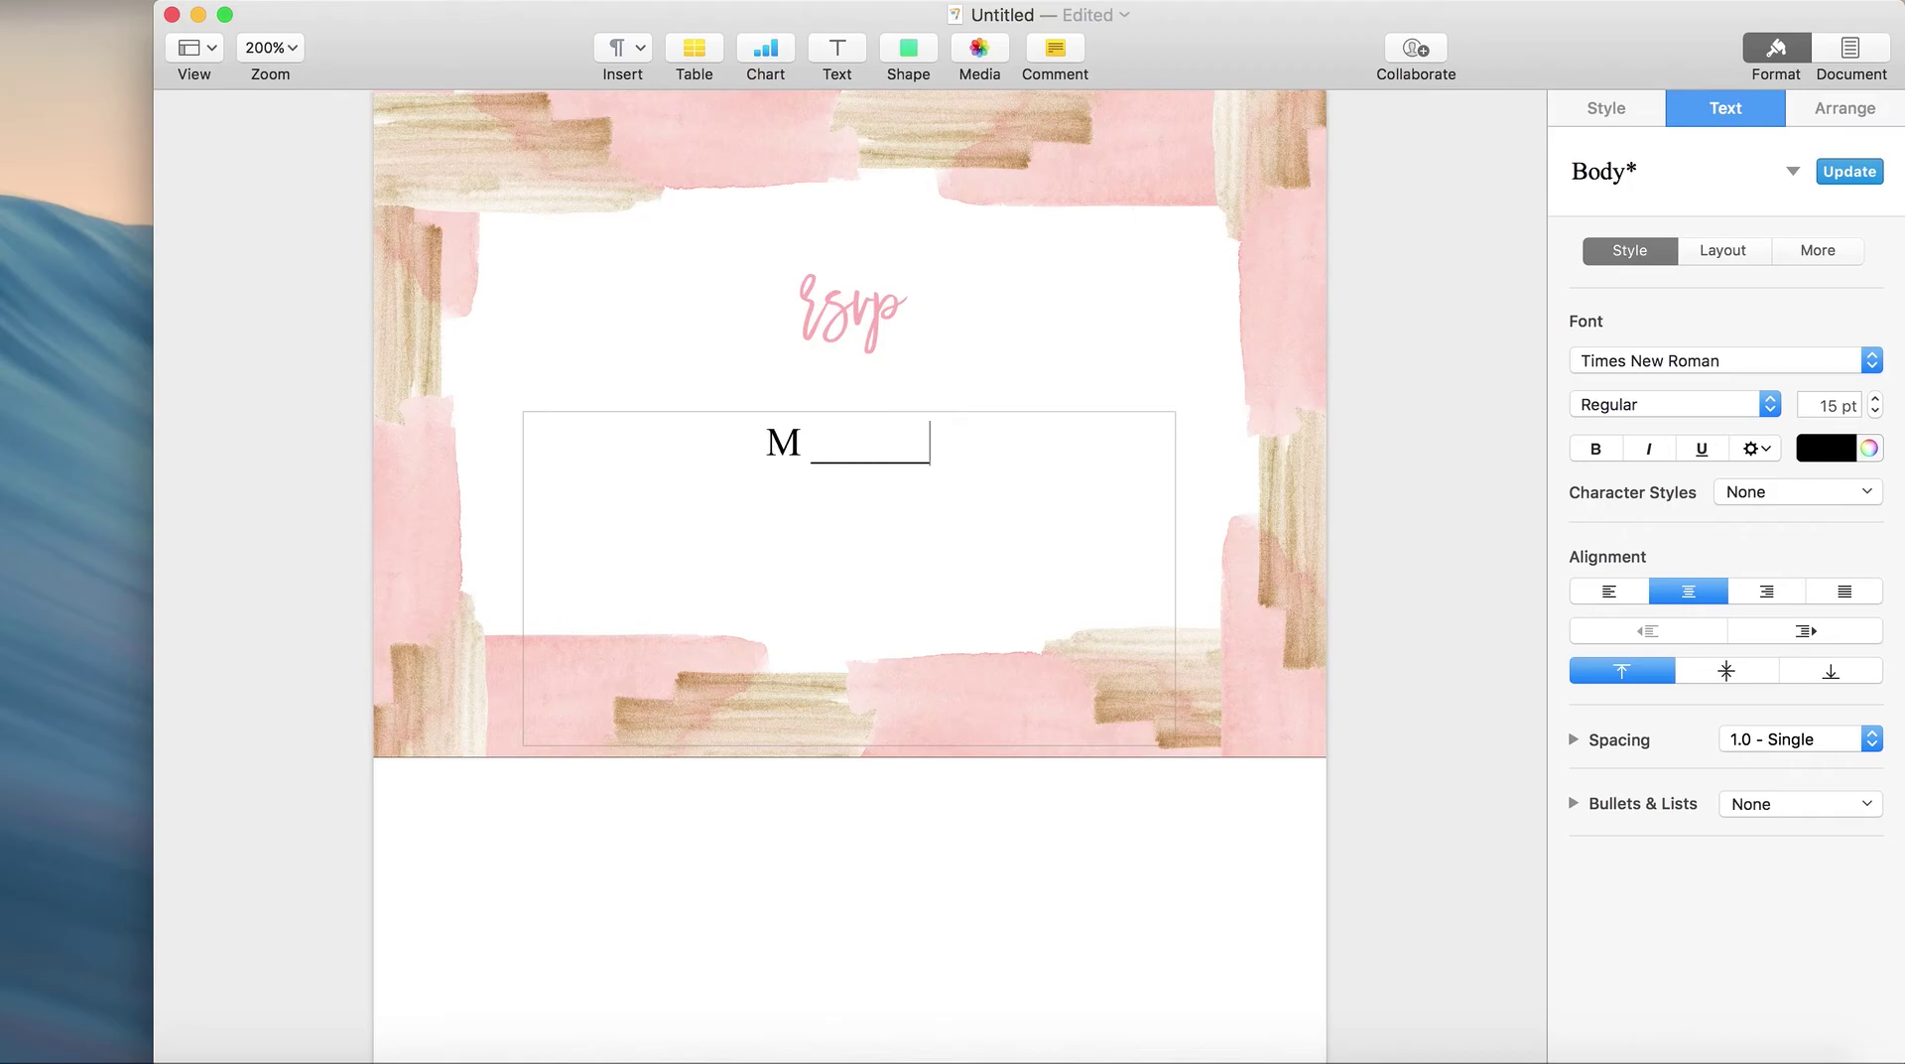
{"action": "type", "text": "_____________"}
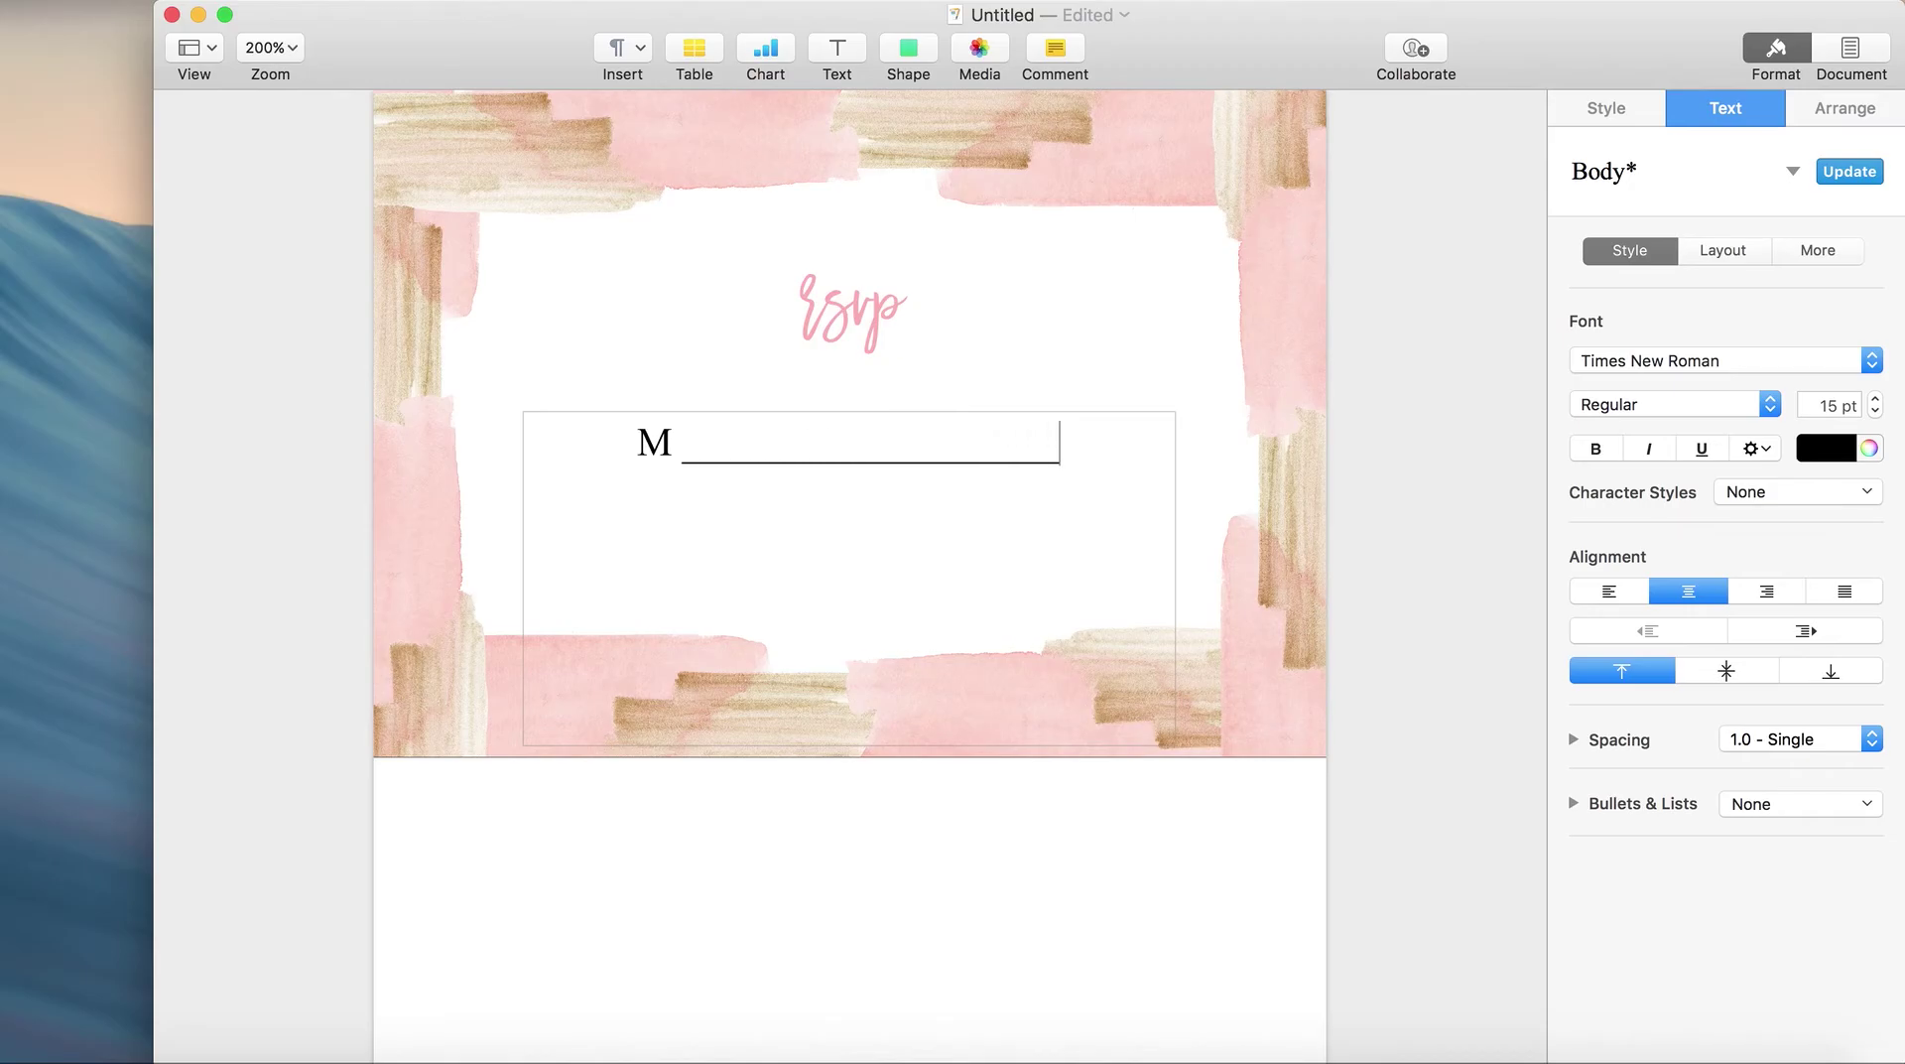
{"action": "type", "text": "__"}
{"action": "key", "text": "Return"}
{"action": "key", "text": "Return"}
{"action": "type", "text": "Please let "}
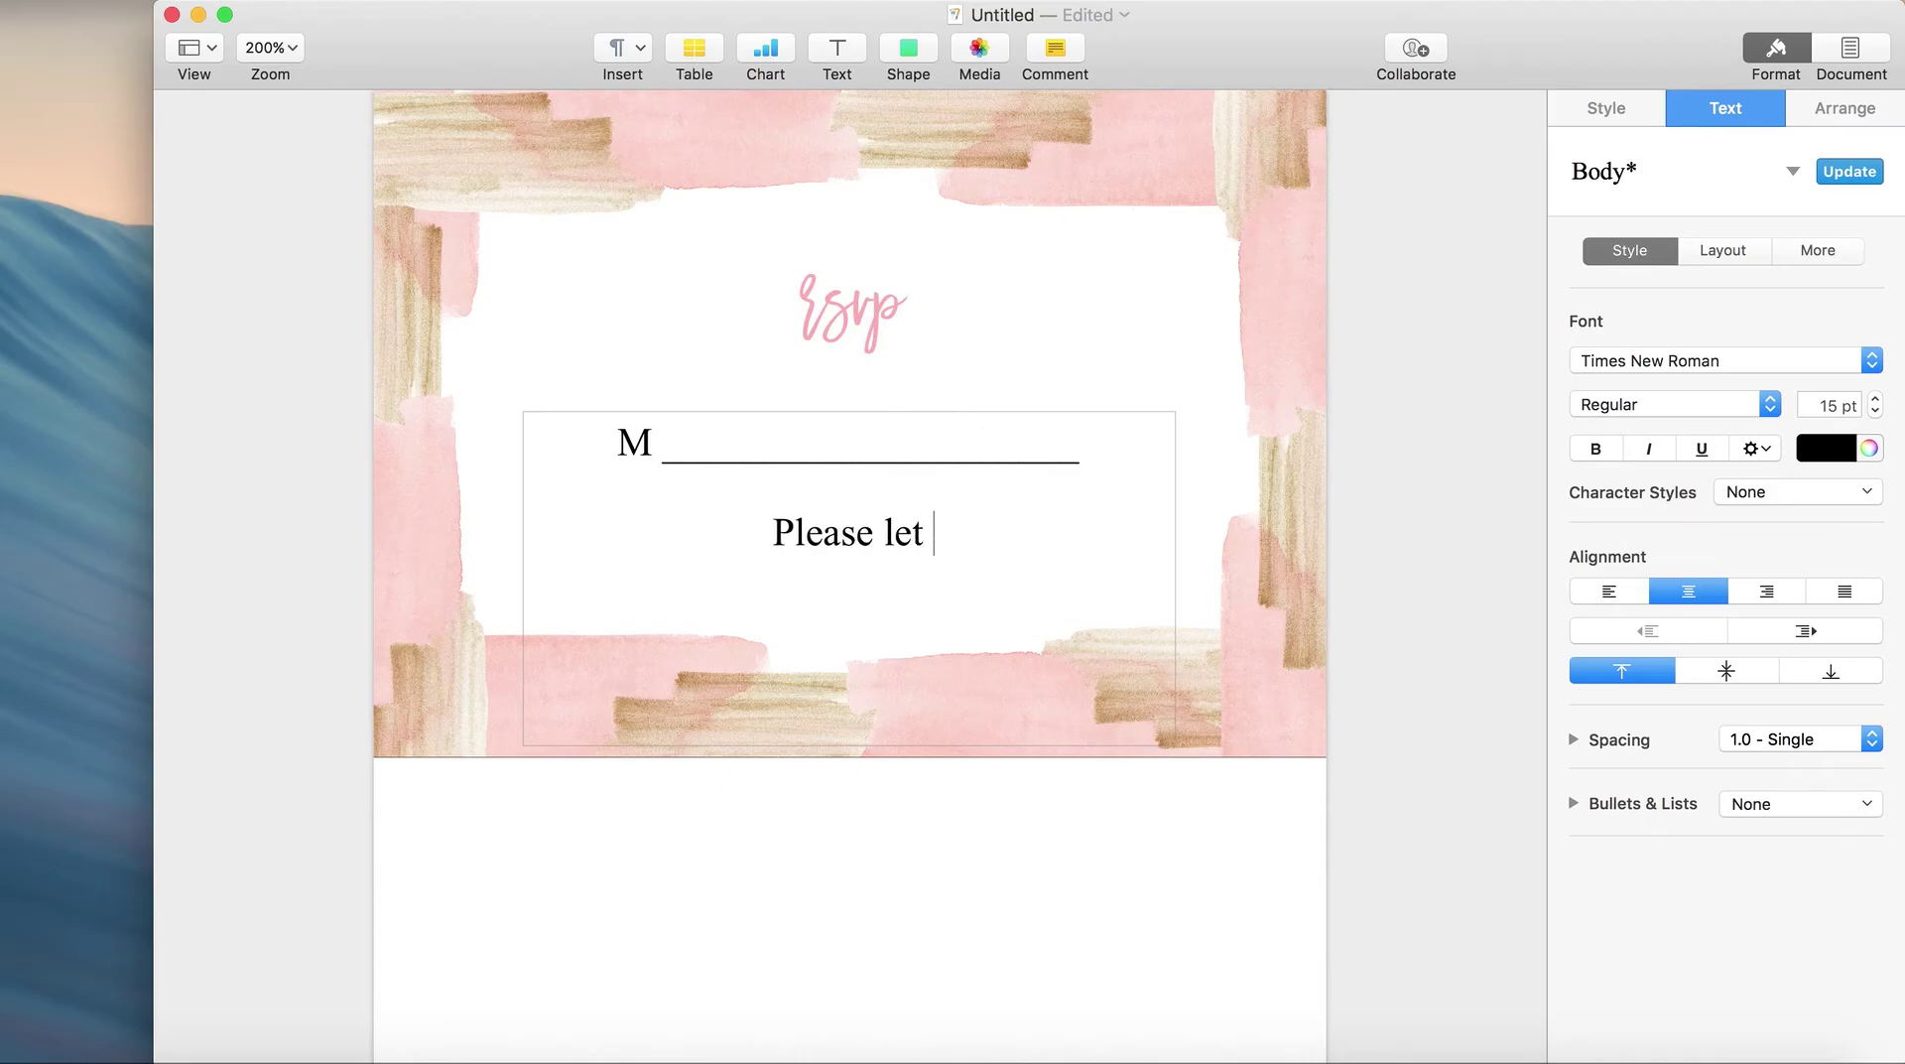
{"action": "type", "text": "u k"}
{"action": "key", "text": "BackSpace"}
{"action": "key", "text": "BackSpace"}
{"action": "key", "text": "BackSpace"}
{"action": "type", "text": "s"}
{"action": "key", "text": "BackSpace"}
{"action": "type", "text": "us know by "}
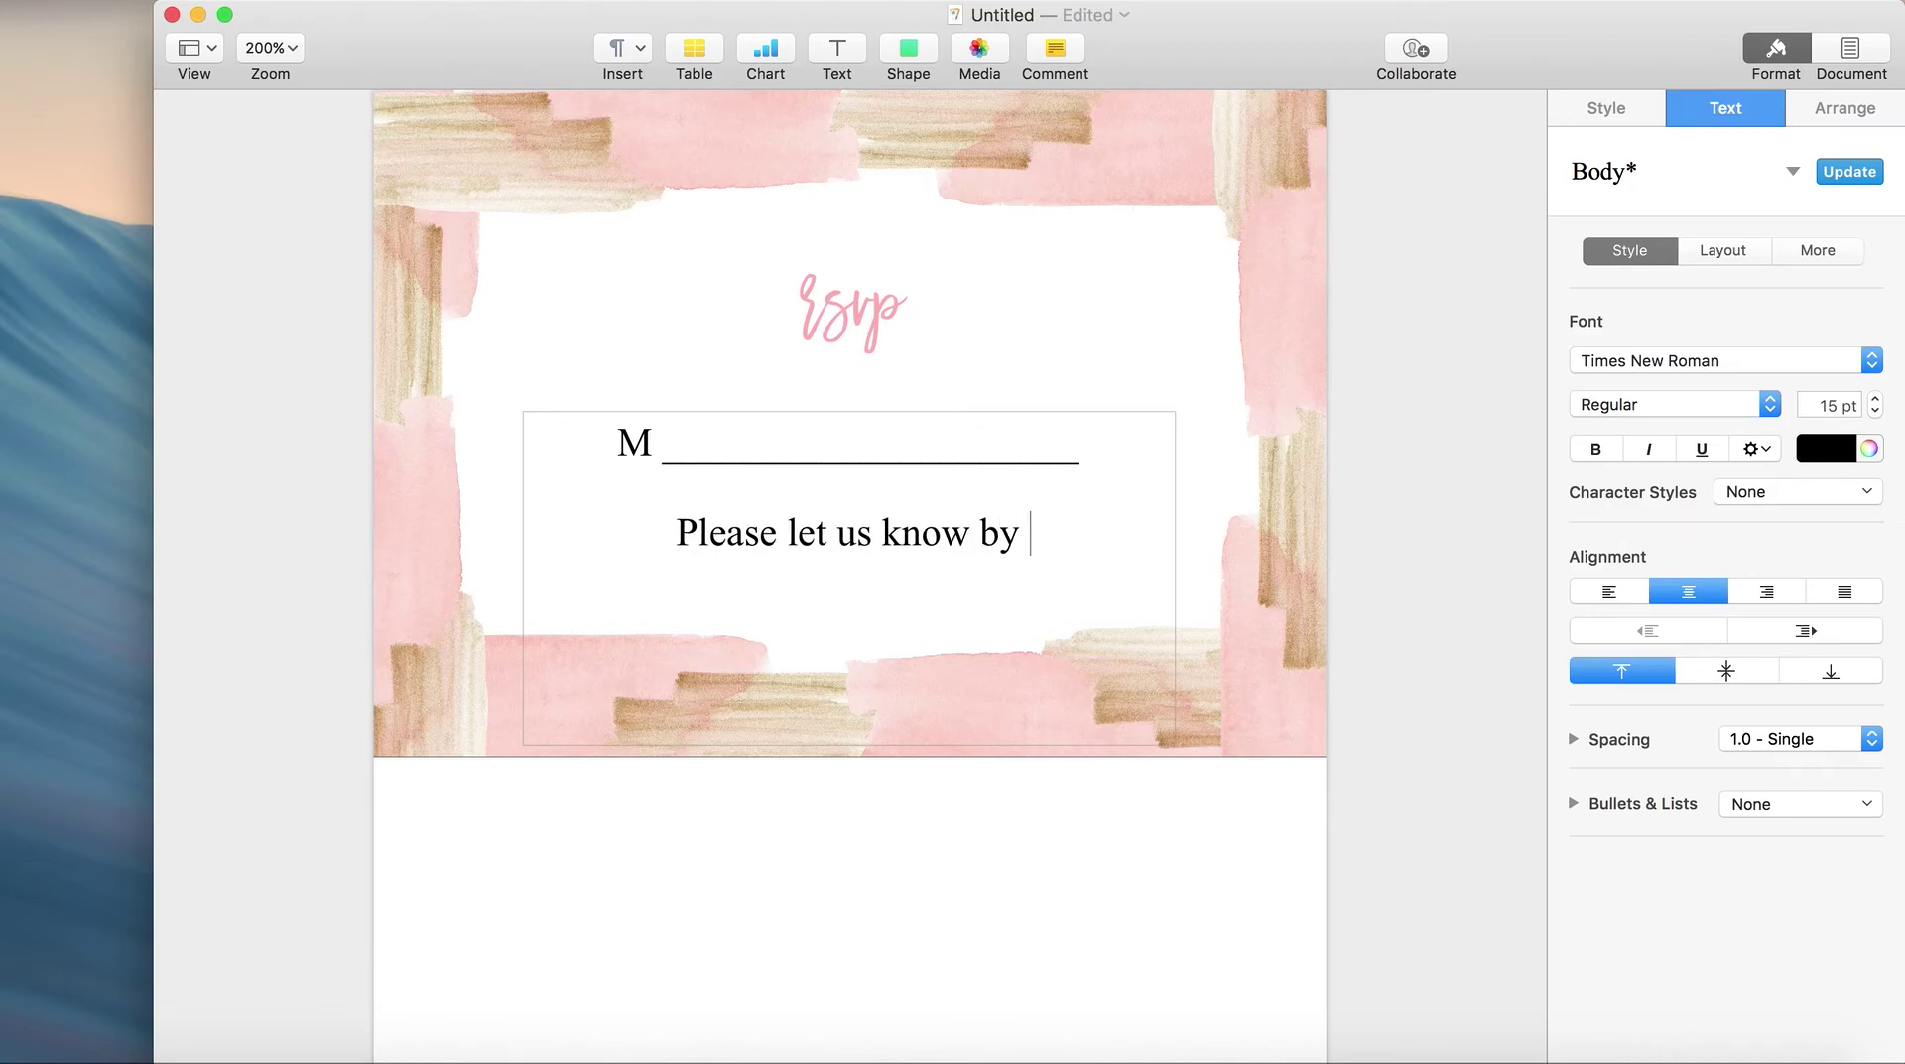
{"action": "type", "text": "15 June 2"}
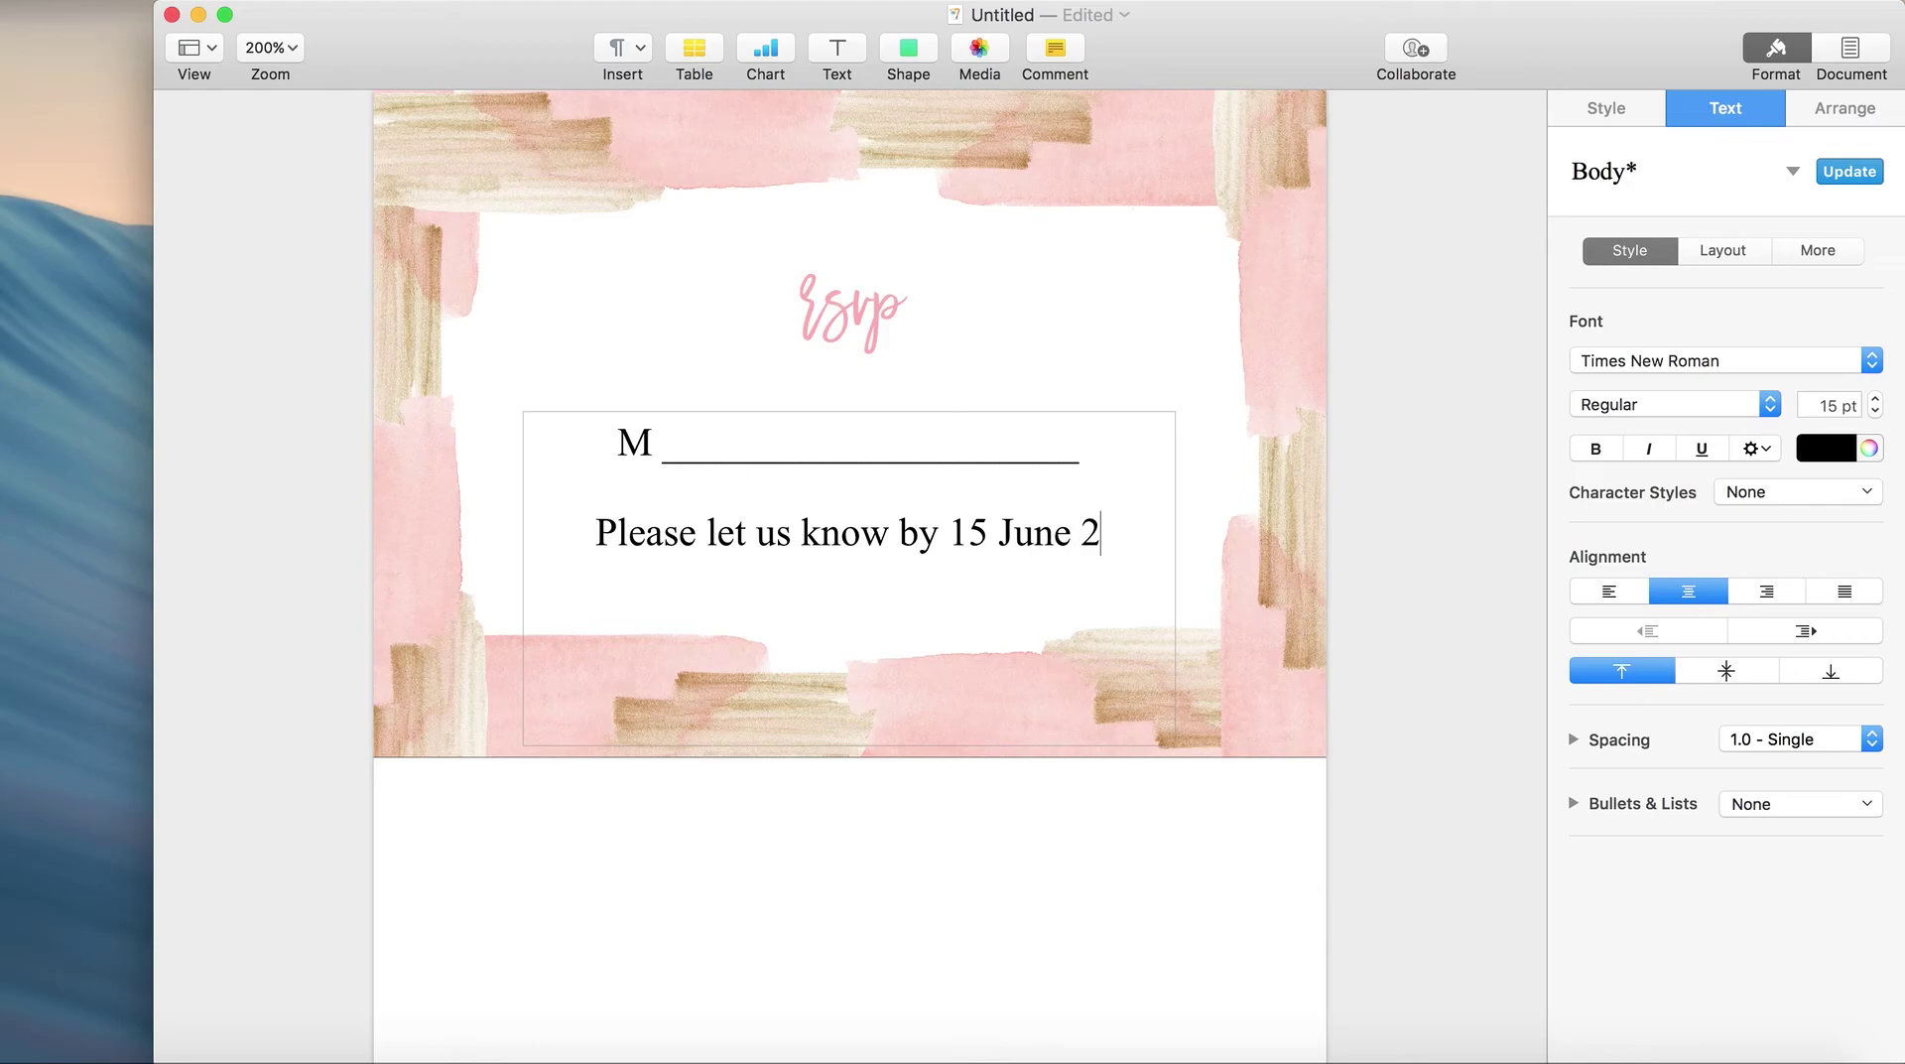
{"action": "type", "text": "018"}
Step: Make the reply-by date line 10 pt italic
{"action": "left_click_drag", "start_coordinate": [563, 536], "coordinate": [1174, 523]}
{"action": "left_click", "coordinate": [1863, 401]}
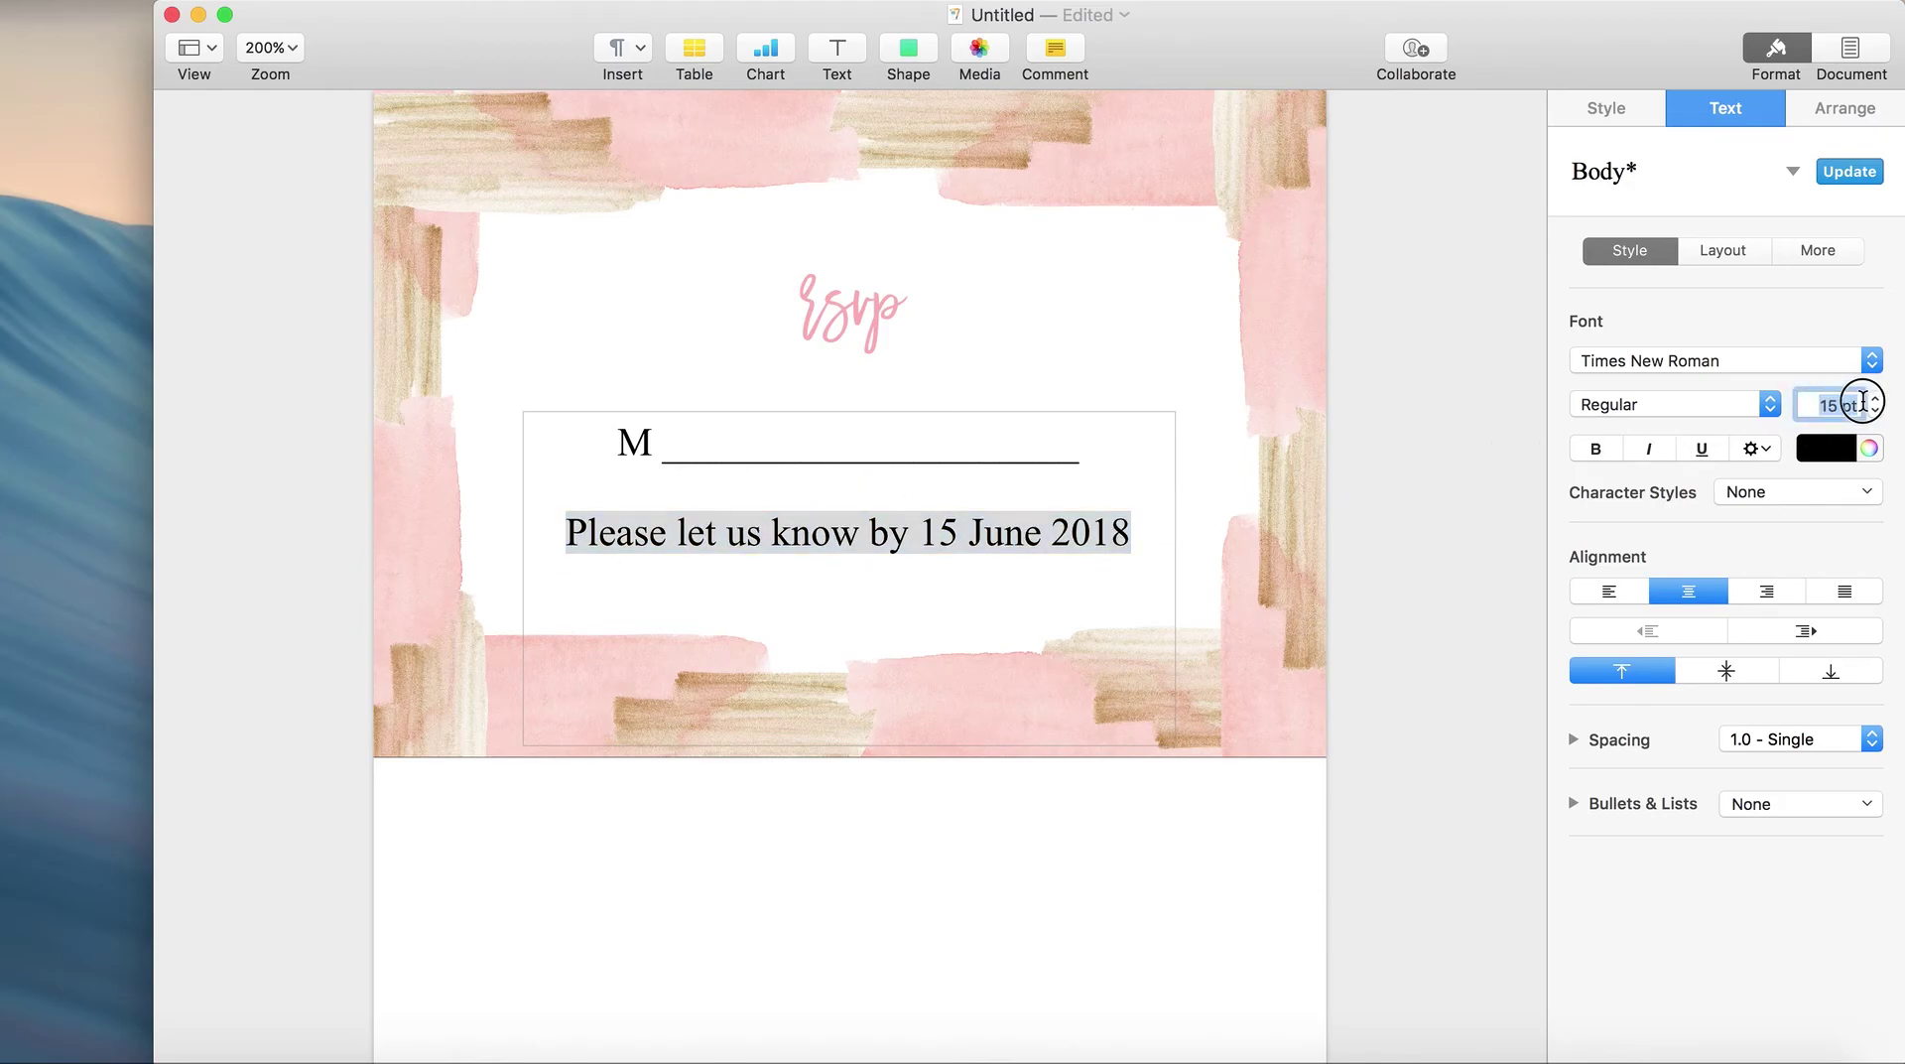
{"action": "type", "text": "10"}
{"action": "key", "text": "Return"}
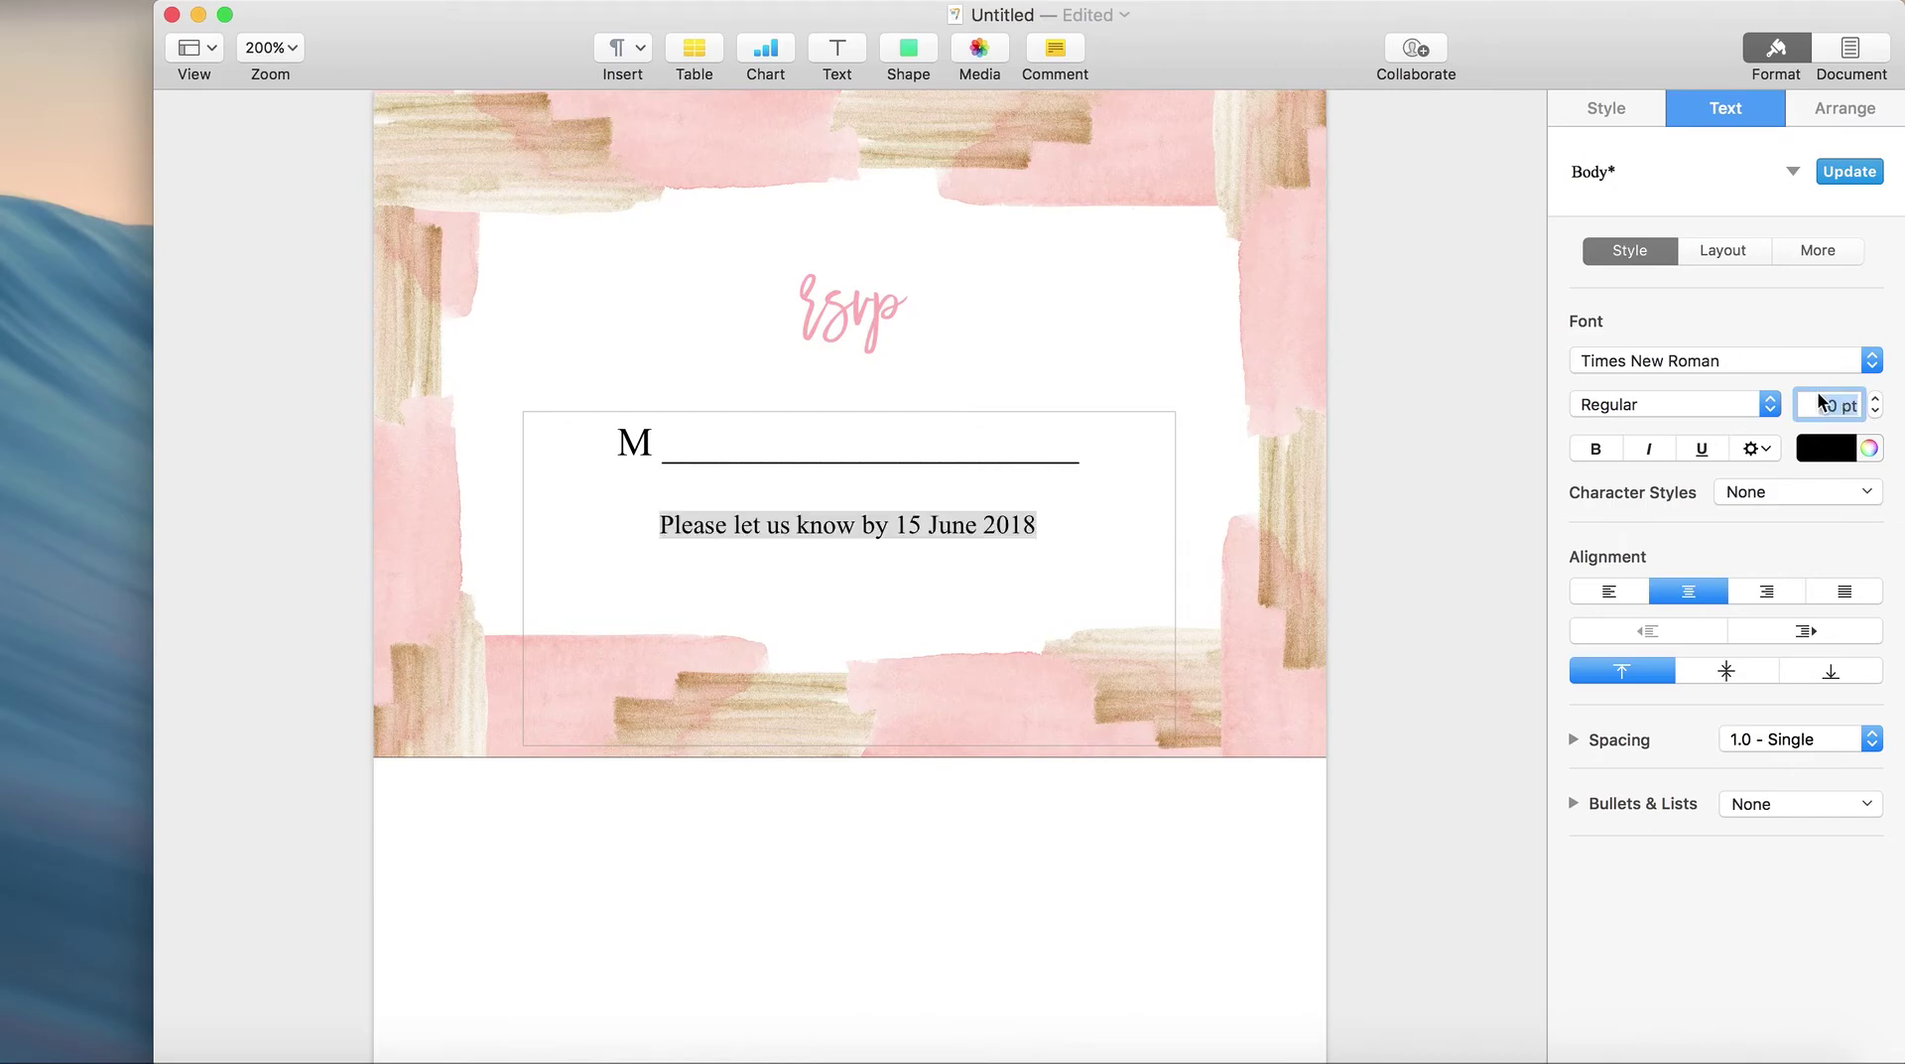
{"action": "left_click", "coordinate": [1649, 448]}
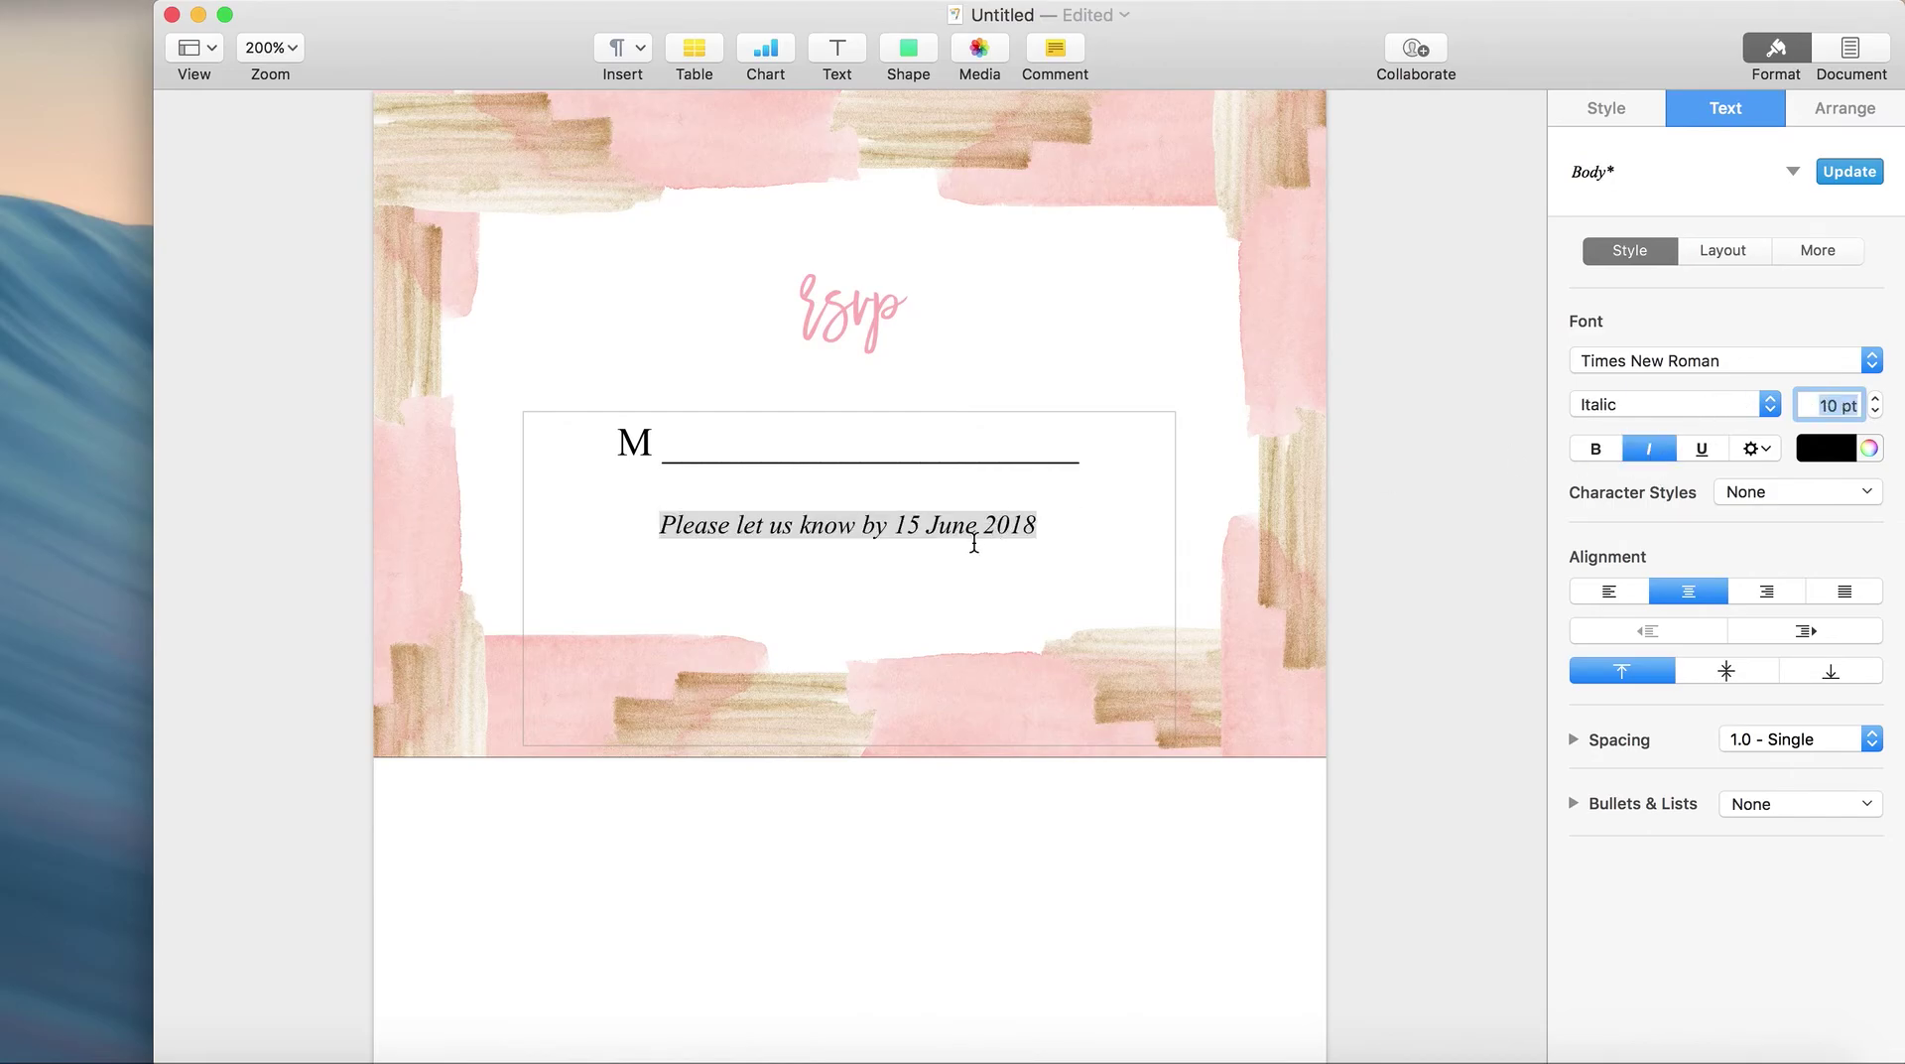
Step: Colour all the box's text dark grey and nudge the text block slightly lower
{"action": "key", "text": "super+a"}
{"action": "left_click", "coordinate": [1818, 450]}
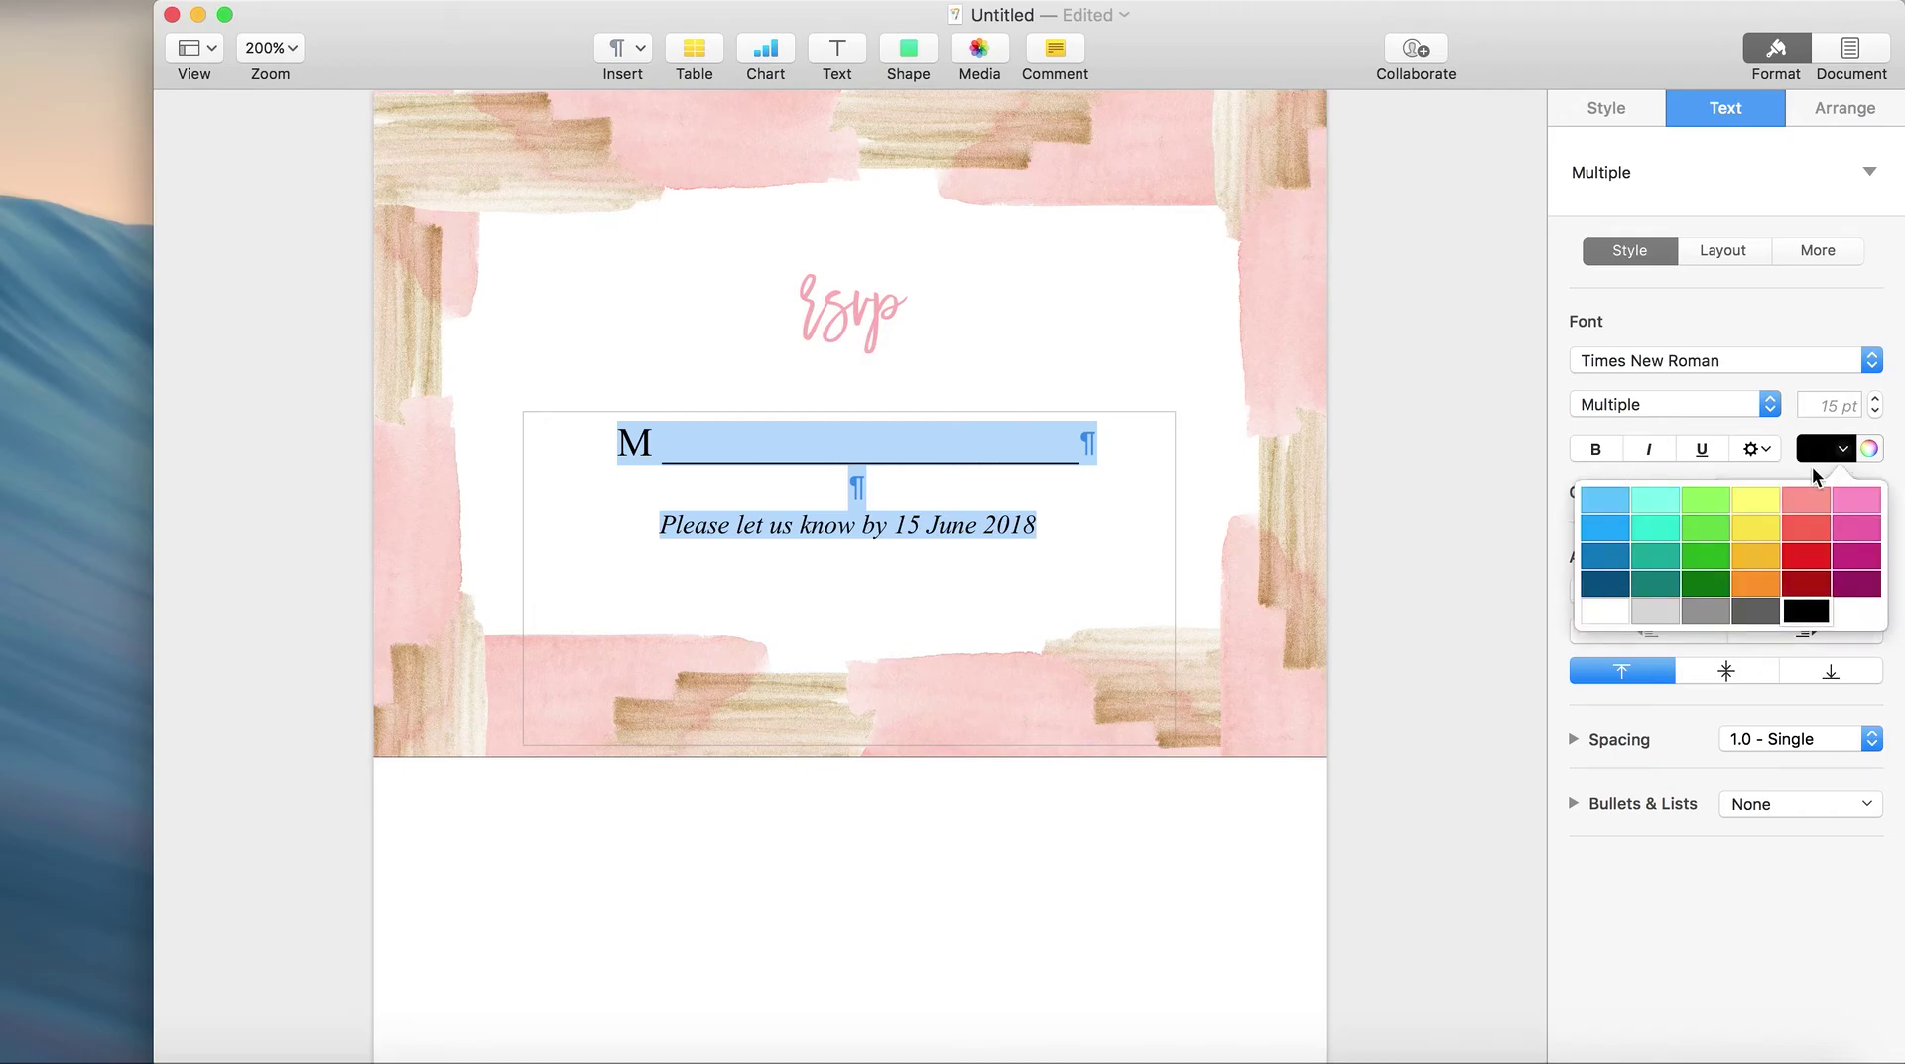
{"action": "left_click", "coordinate": [1752, 616]}
{"action": "left_click", "coordinate": [1151, 533]}
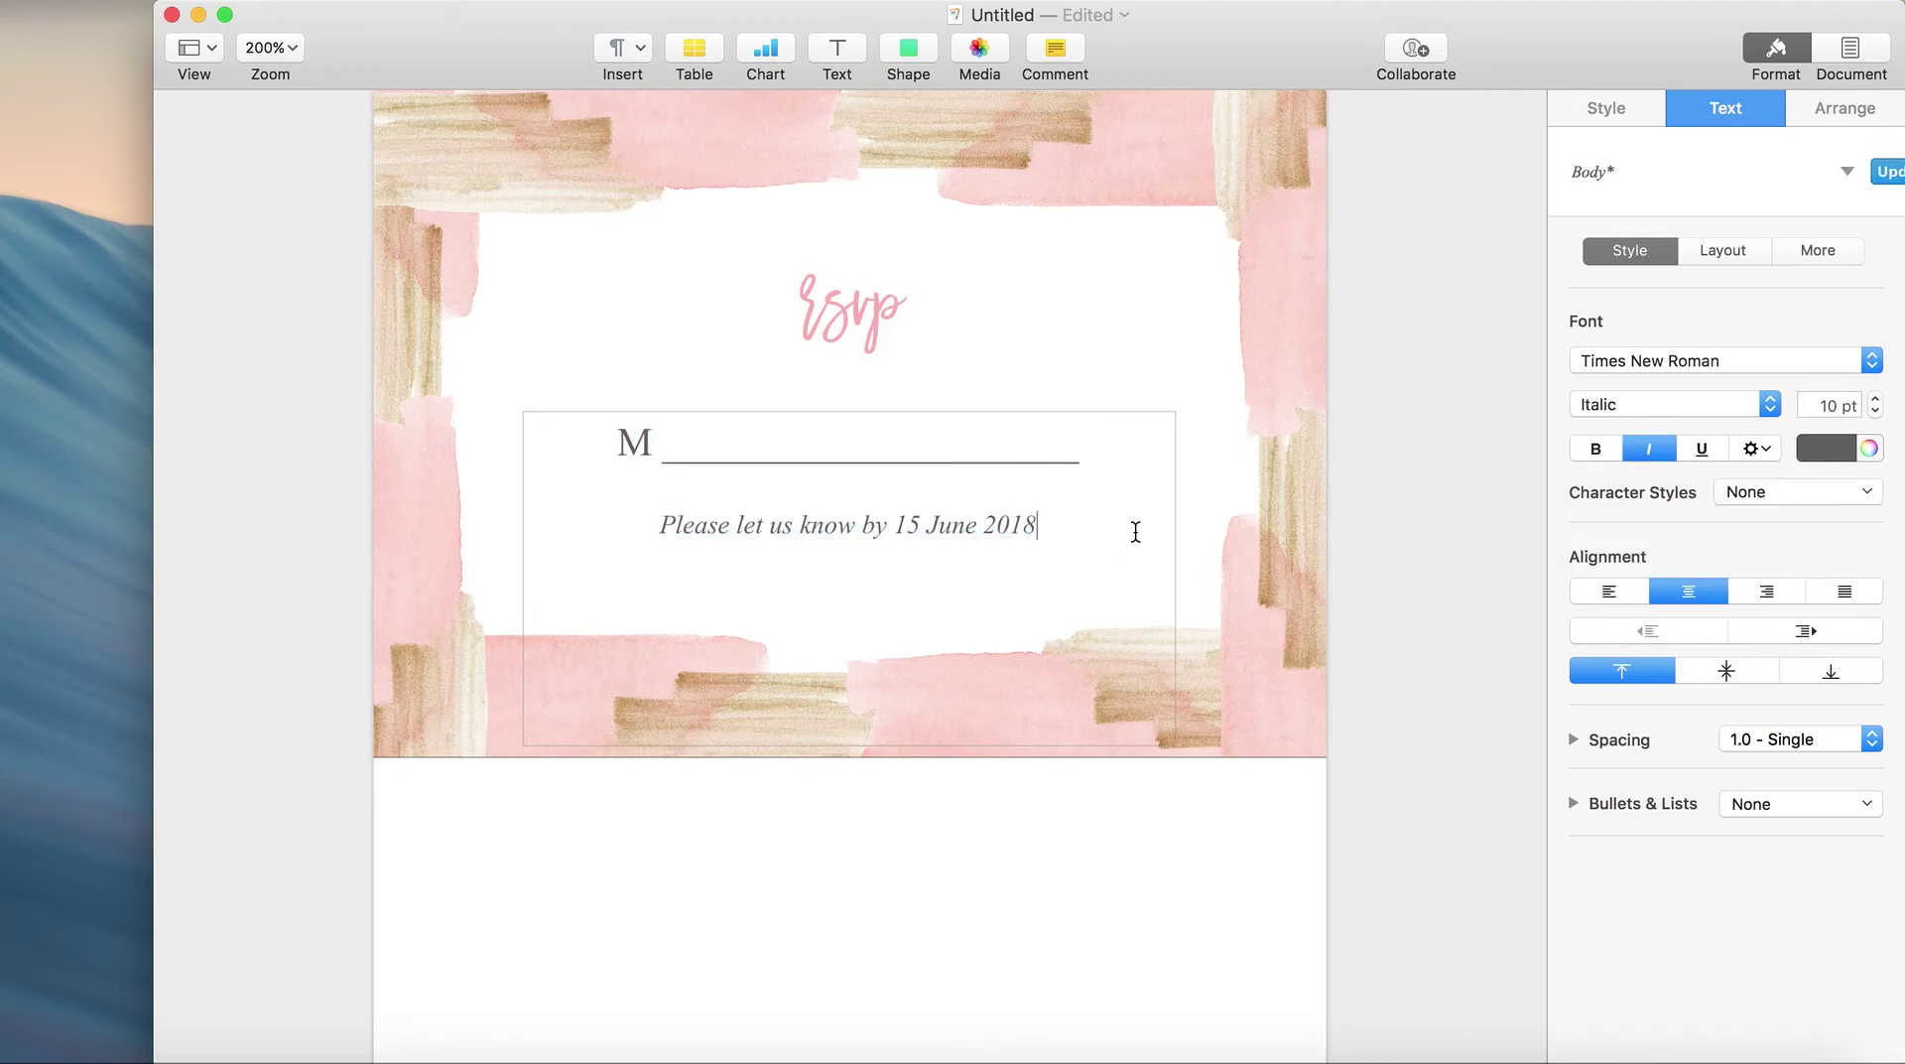
{"action": "left_click", "coordinate": [1217, 522]}
{"action": "left_click_drag", "start_coordinate": [985, 491], "coordinate": [990, 490]}
{"action": "left_click", "coordinate": [832, 310]}
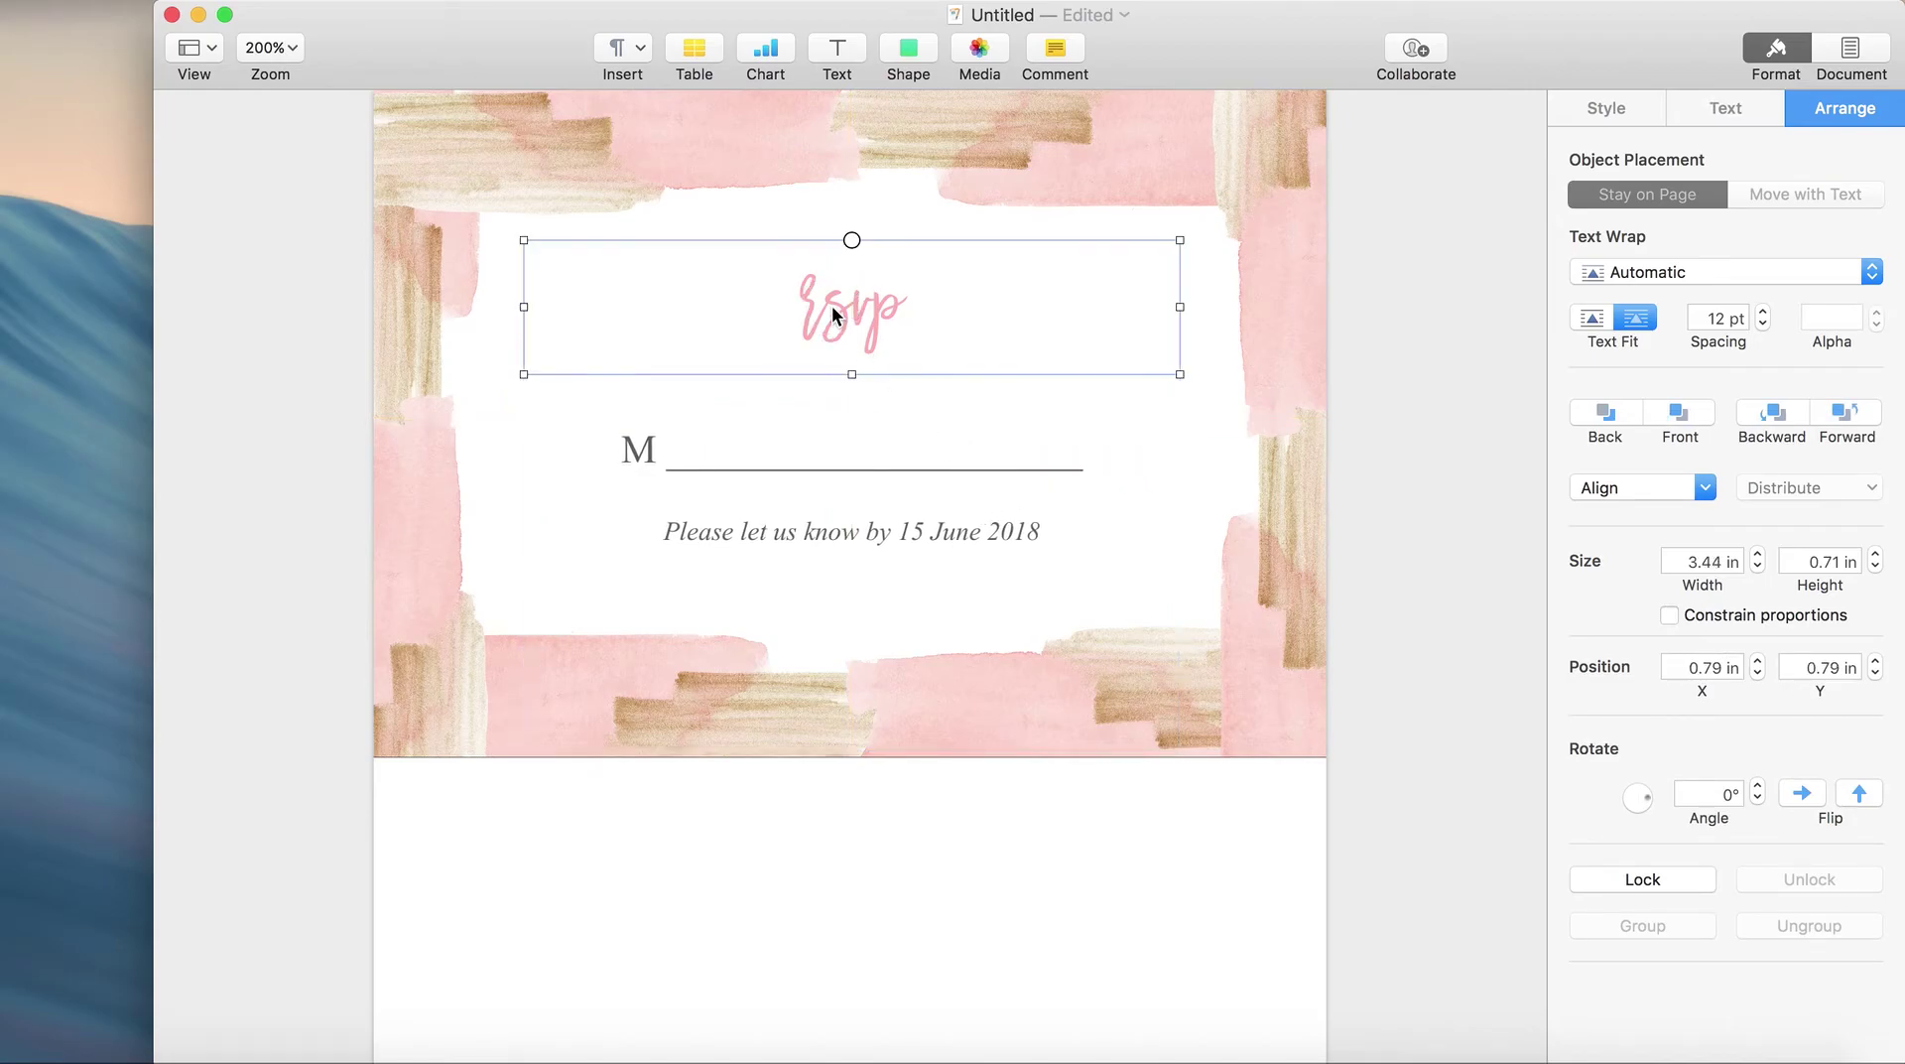
{"action": "left_click", "coordinate": [1223, 524]}
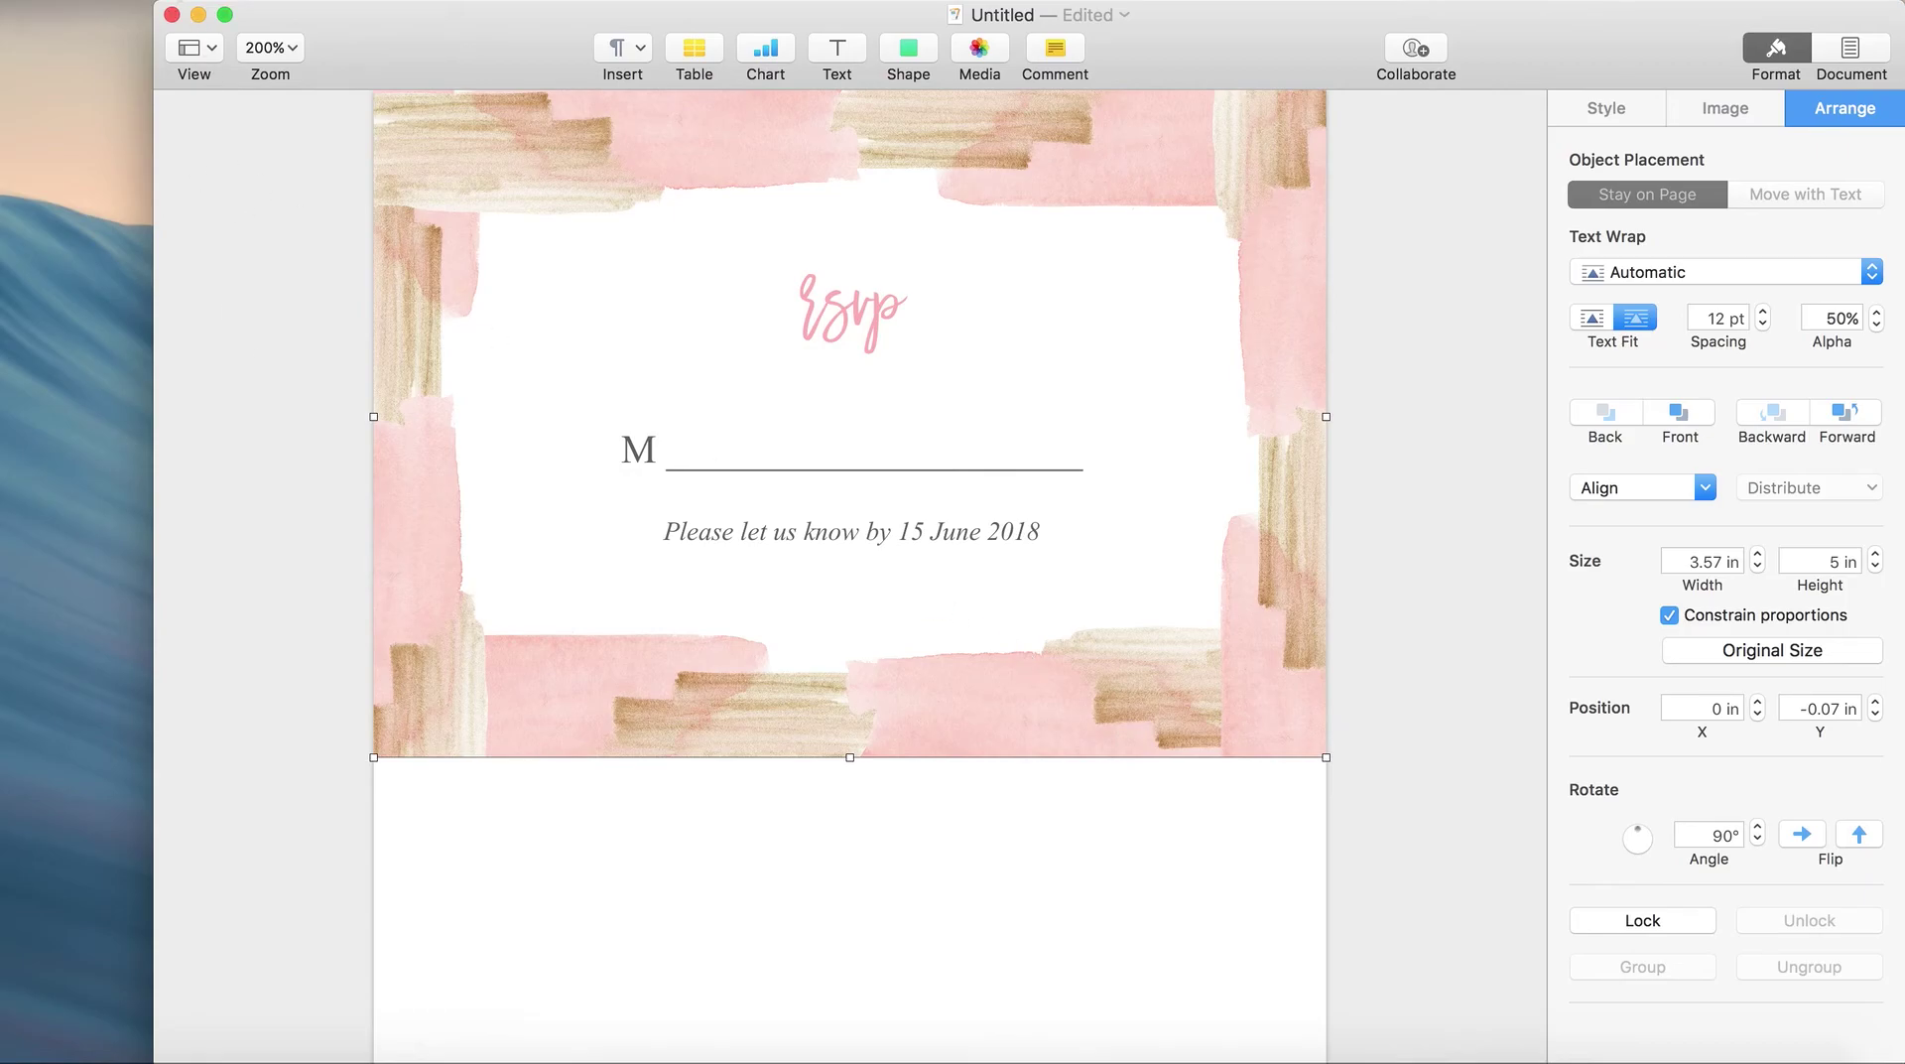
Step: Export the card to PDF at Best image quality, named 'Lily James RSVP'
{"action": "left_click", "coordinate": [164, 0]}
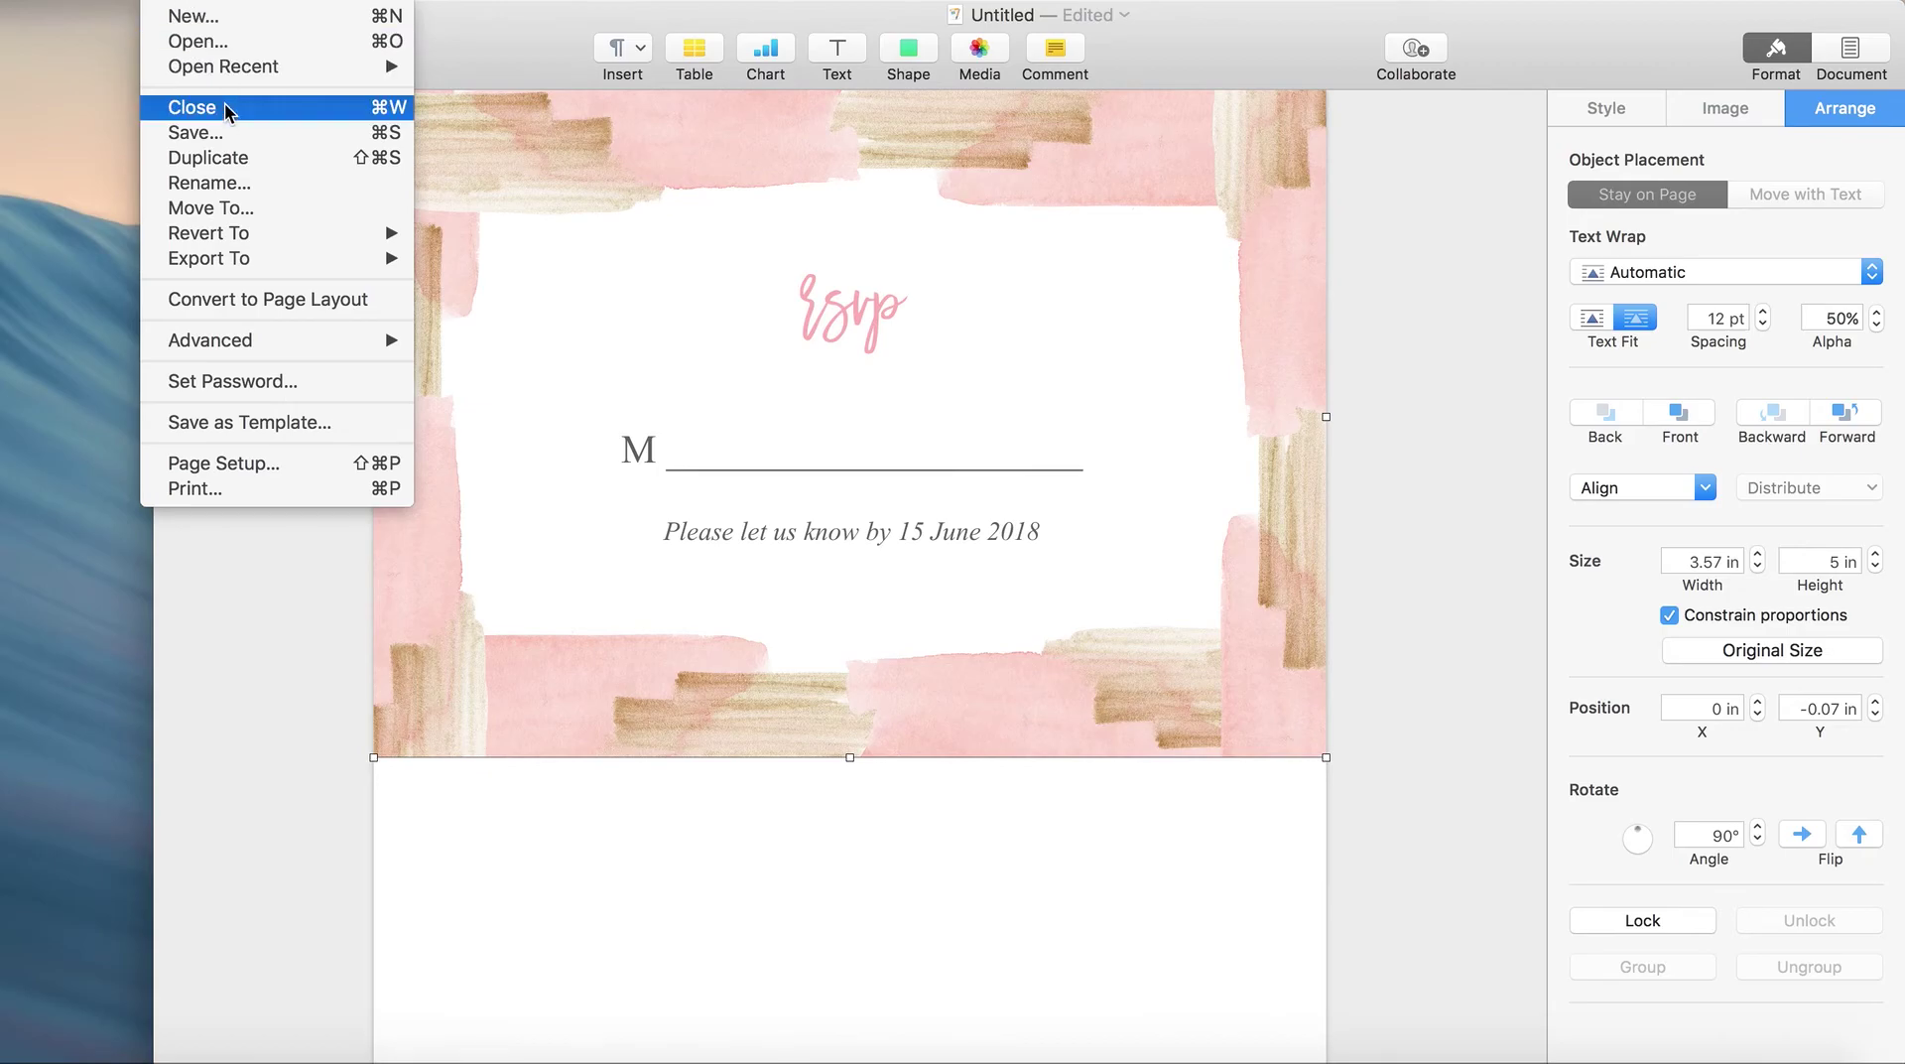
{"action": "mouse_move", "coordinate": [246, 260]}
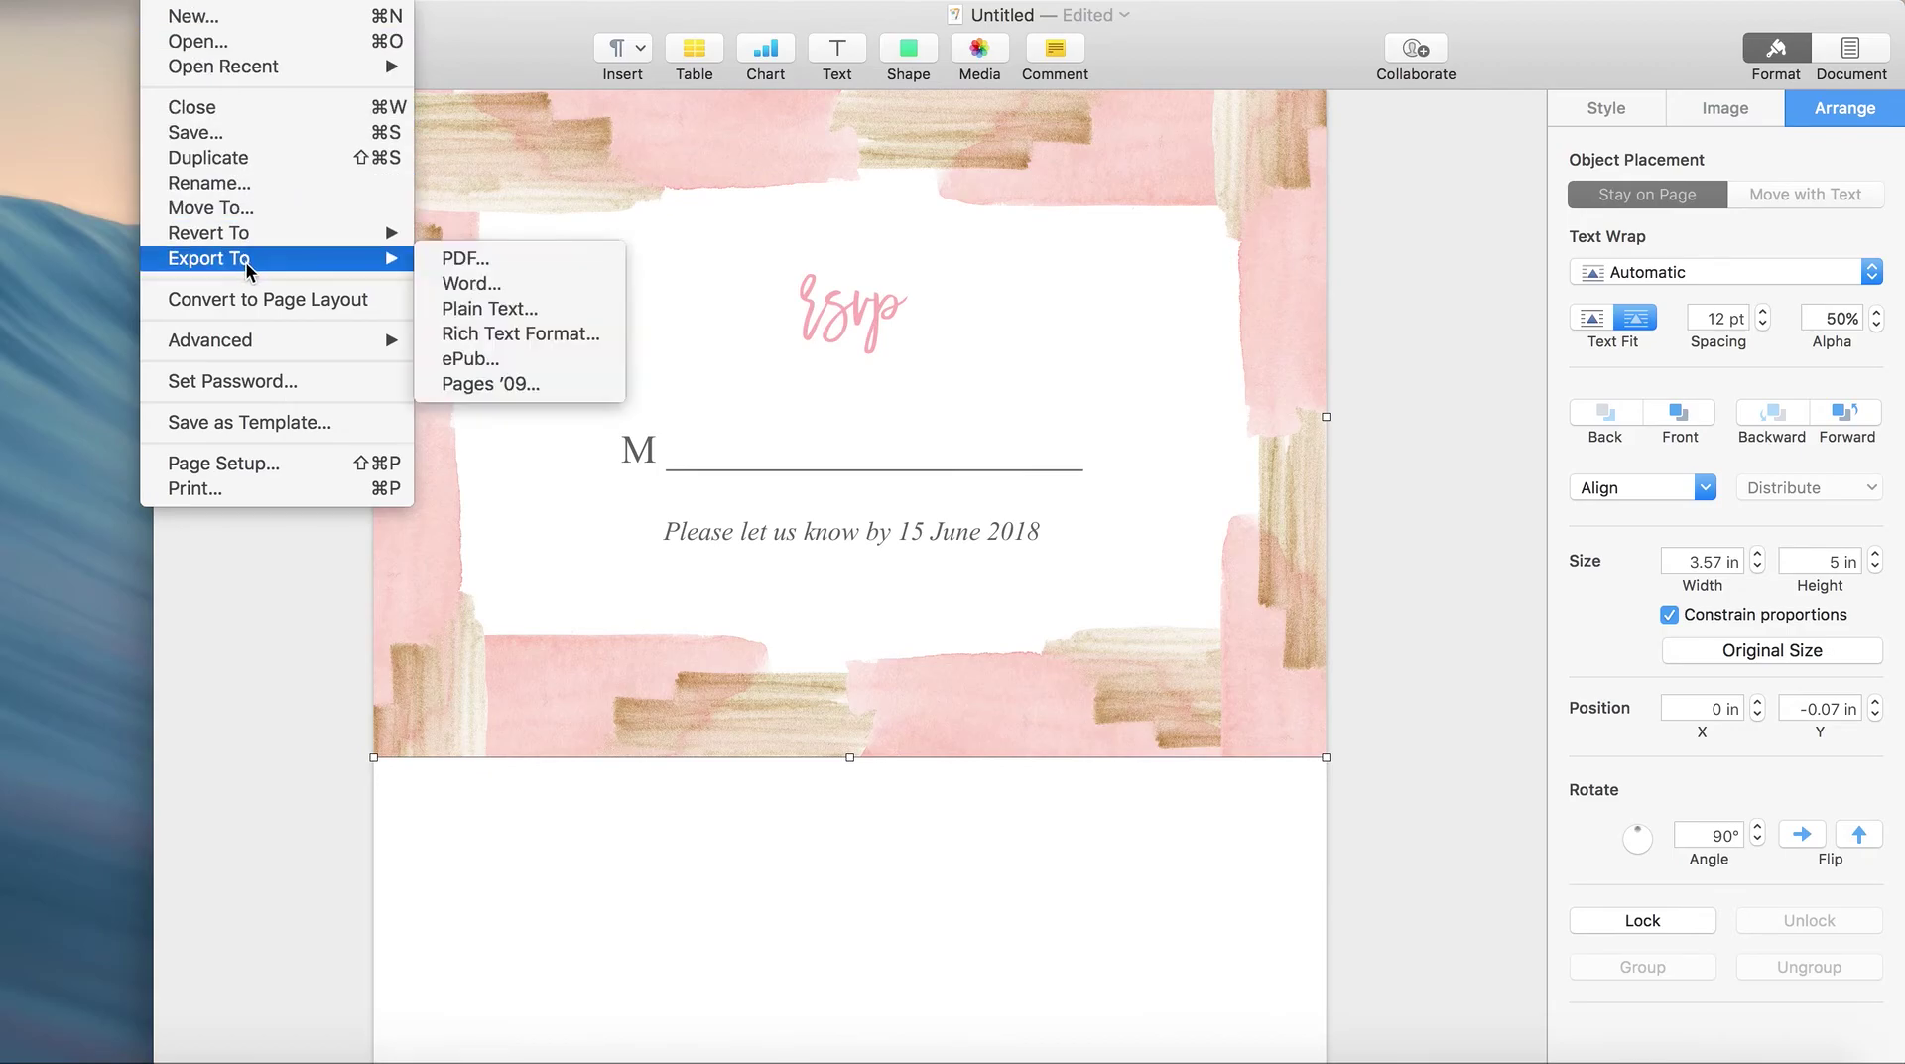
{"action": "left_click", "coordinate": [516, 262]}
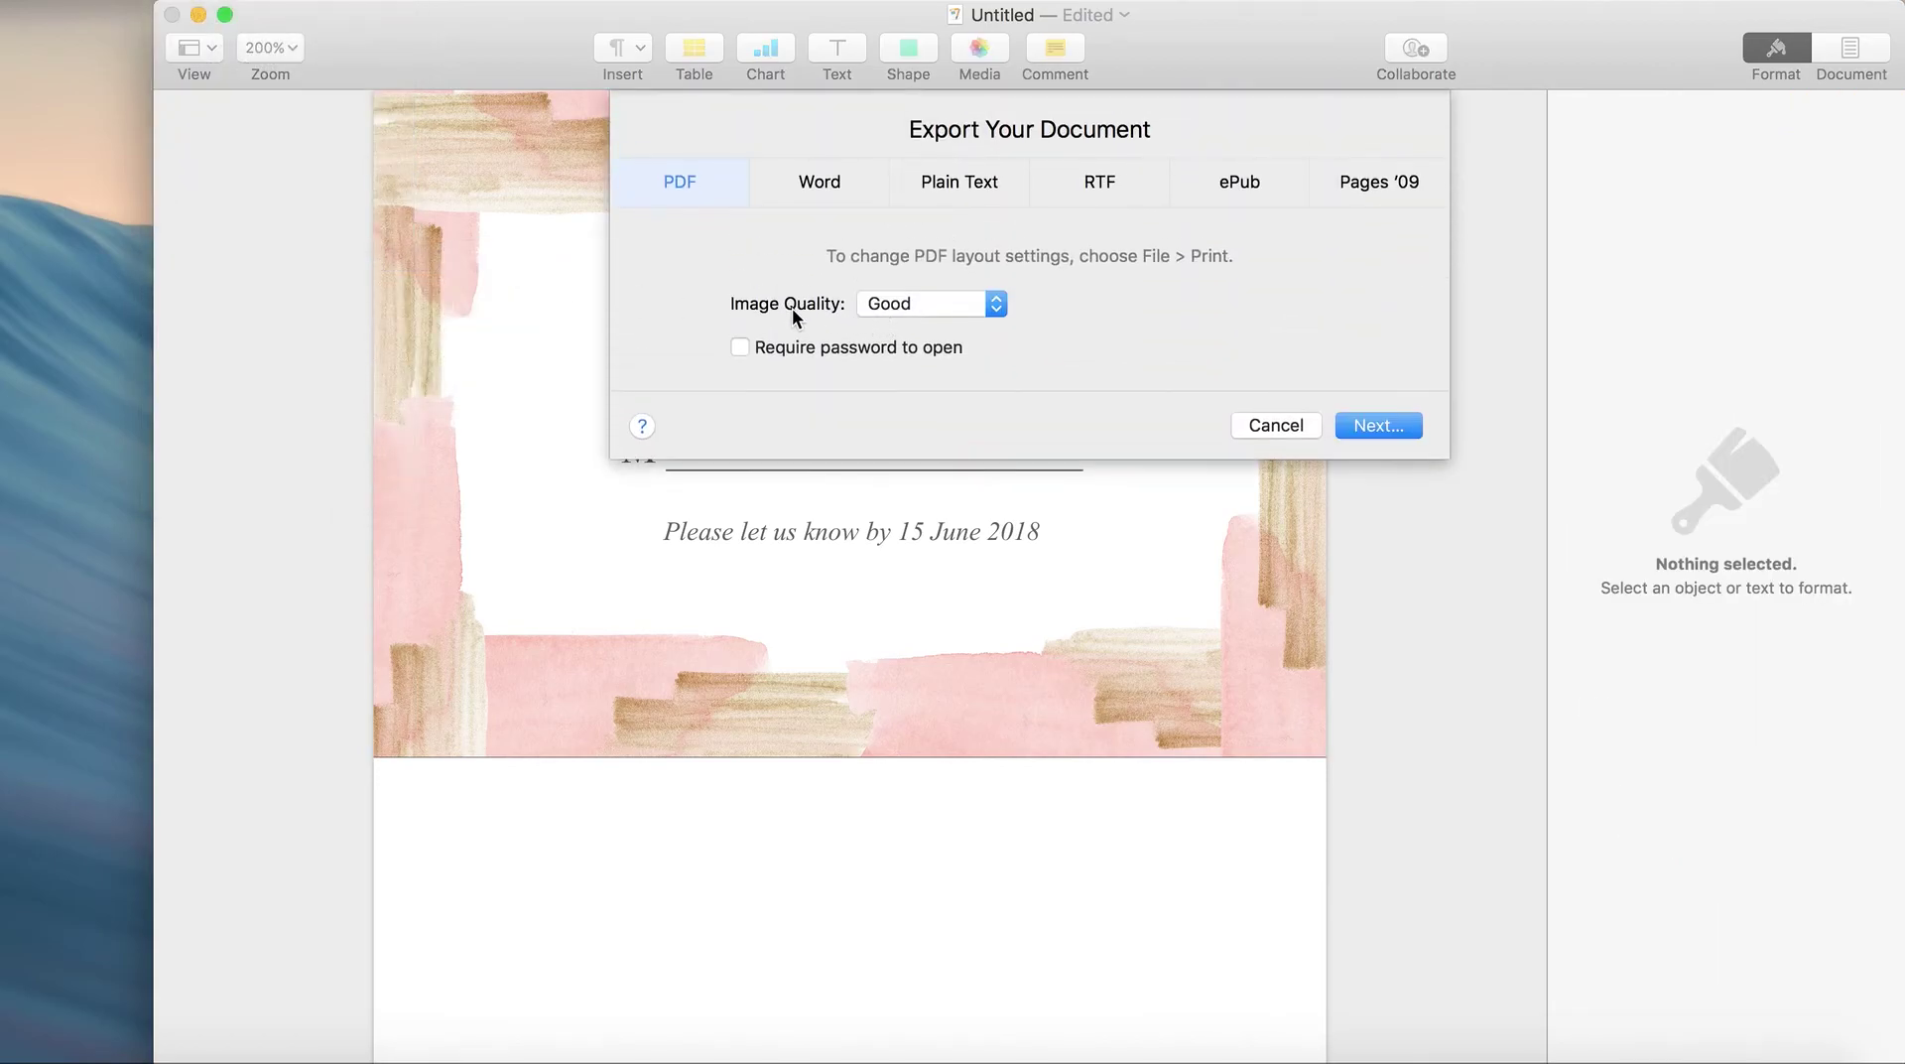
{"action": "left_click", "coordinate": [940, 304]}
{"action": "left_click", "coordinate": [936, 355]}
{"action": "left_click", "coordinate": [1360, 426]}
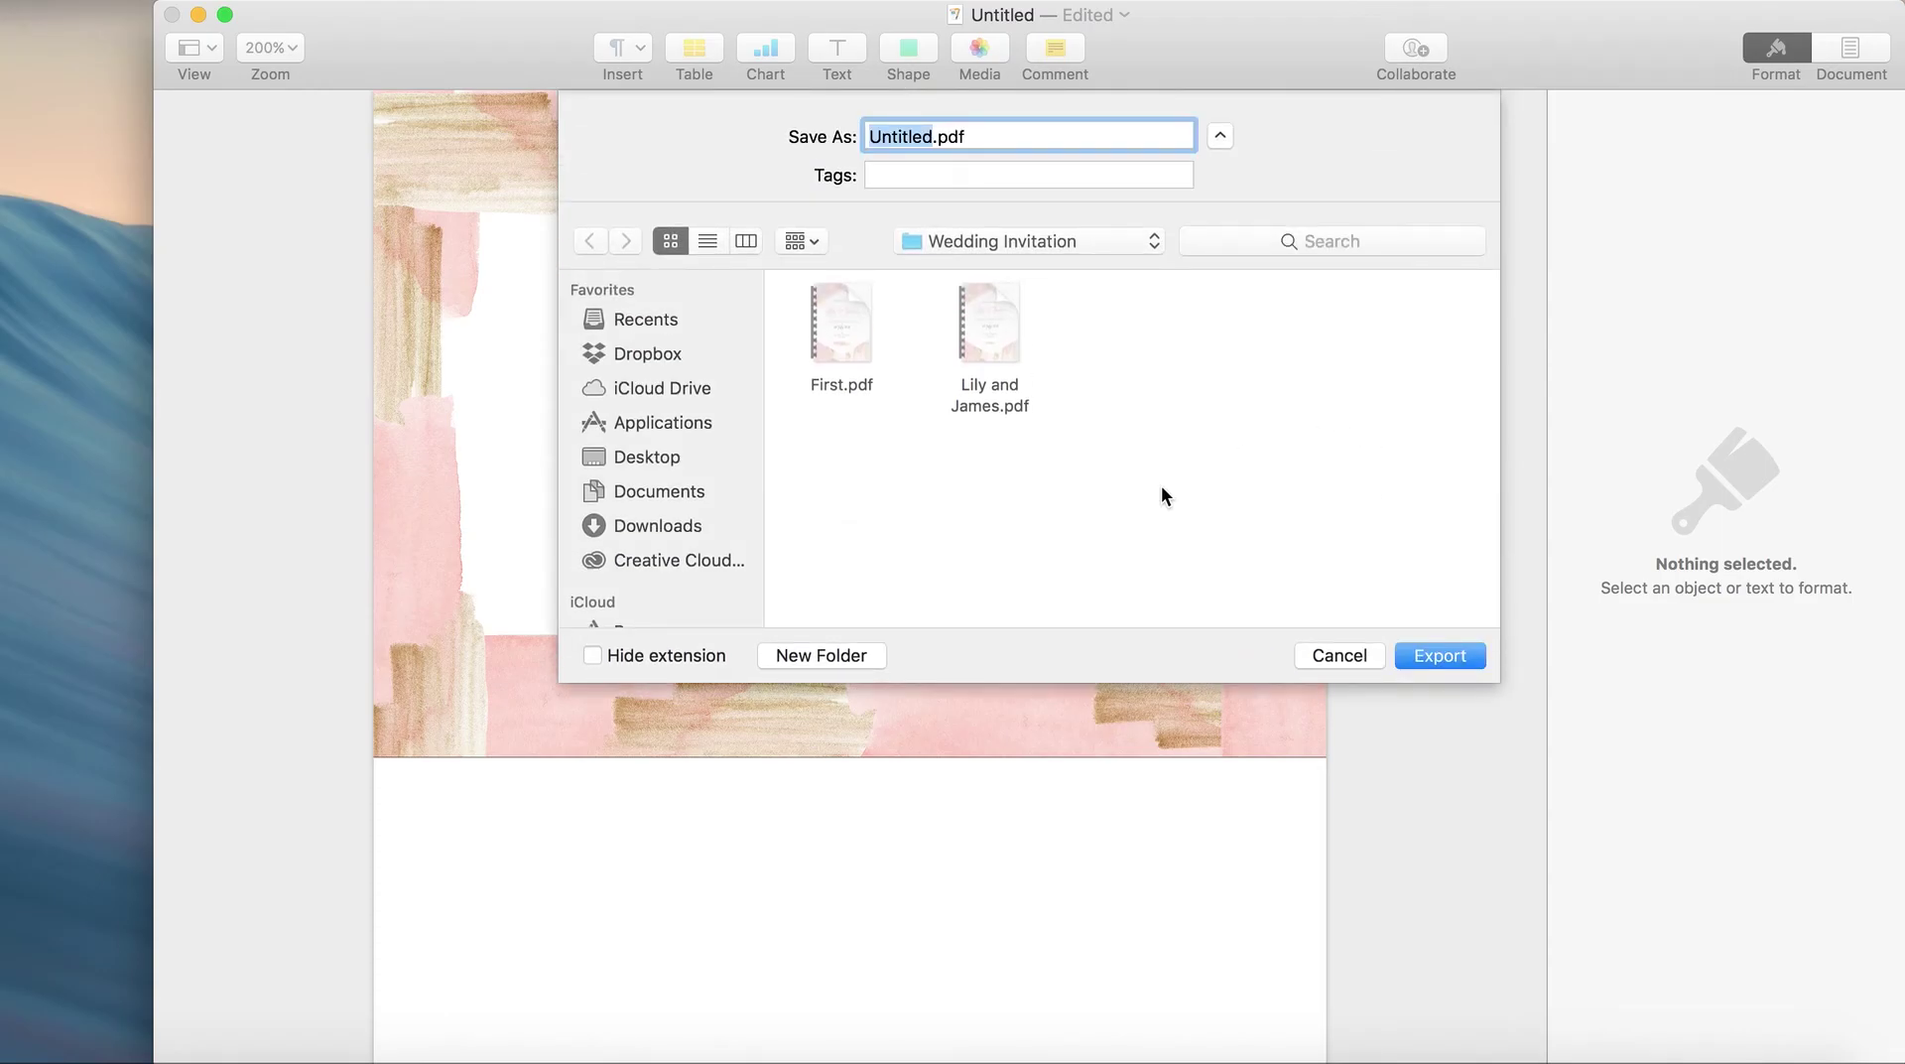
{"action": "type", "text": "Lily Jame"}
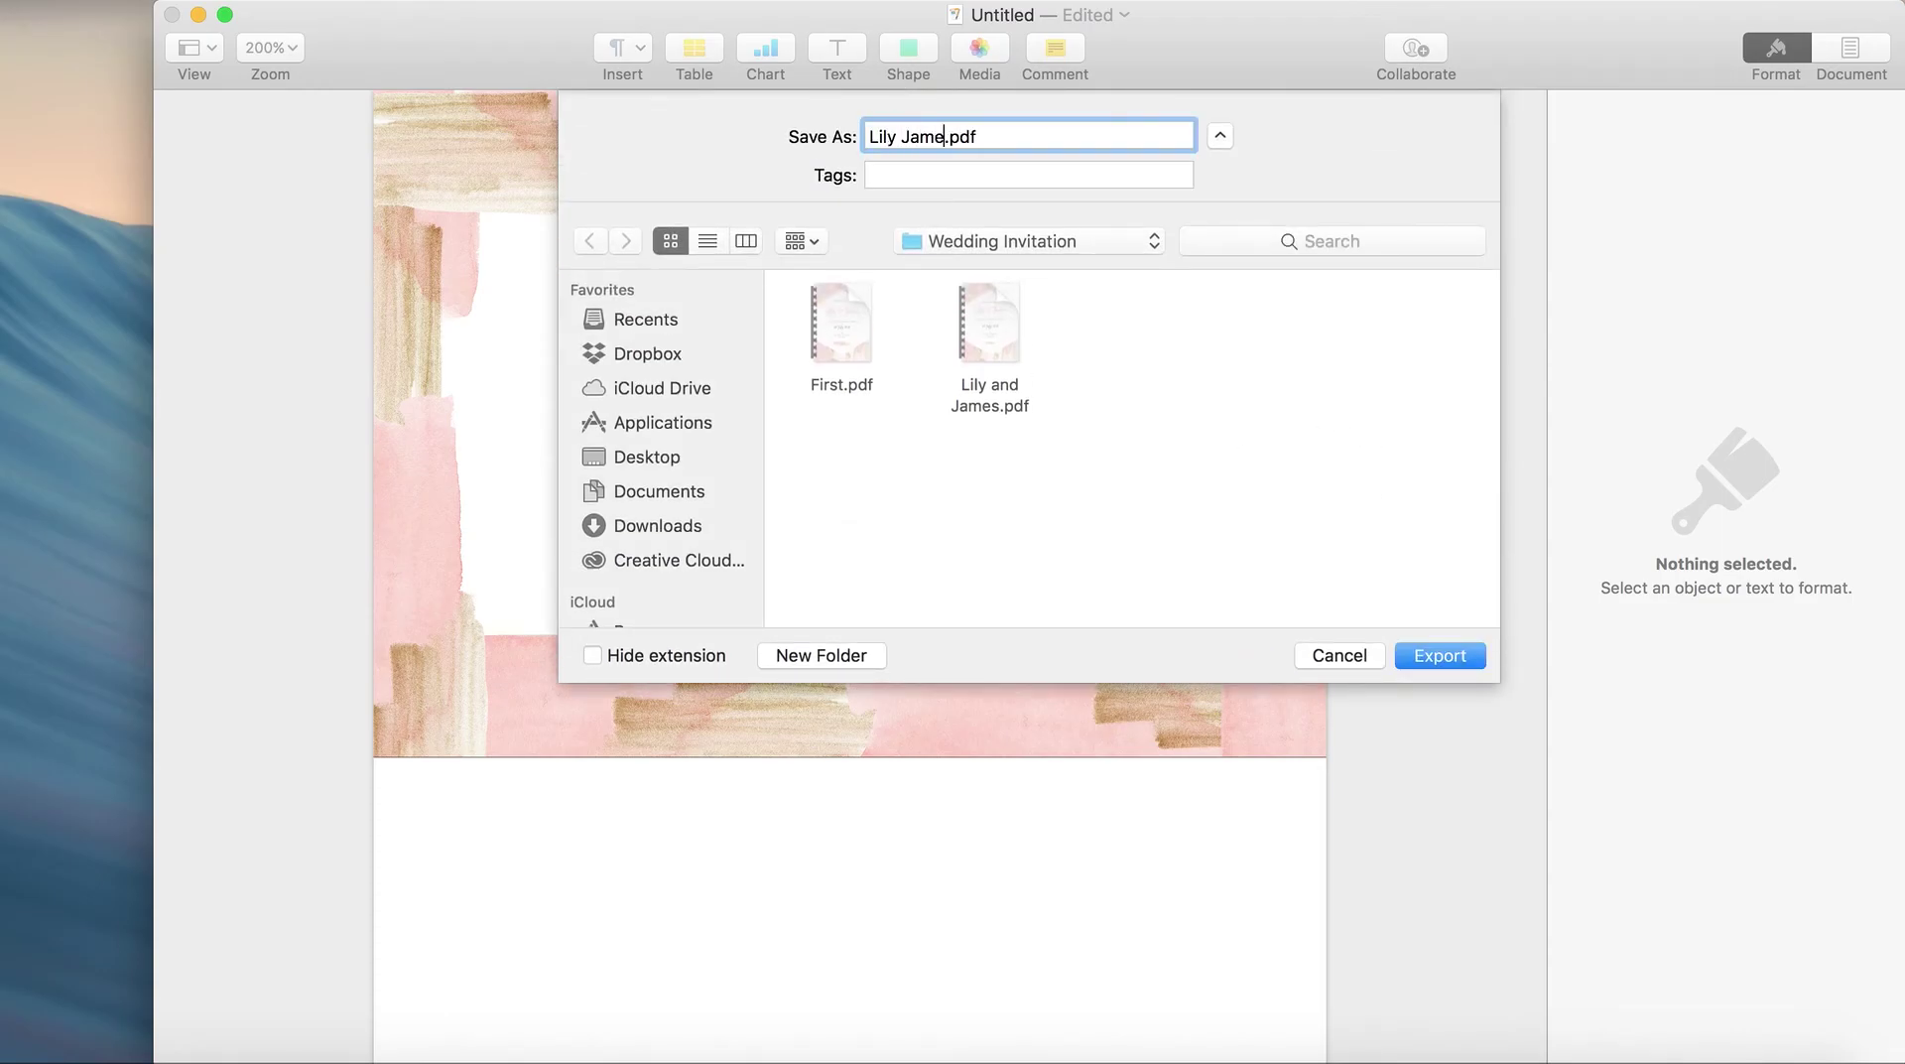
{"action": "type", "text": "s RSVP"}
{"action": "left_click", "coordinate": [1431, 657]}
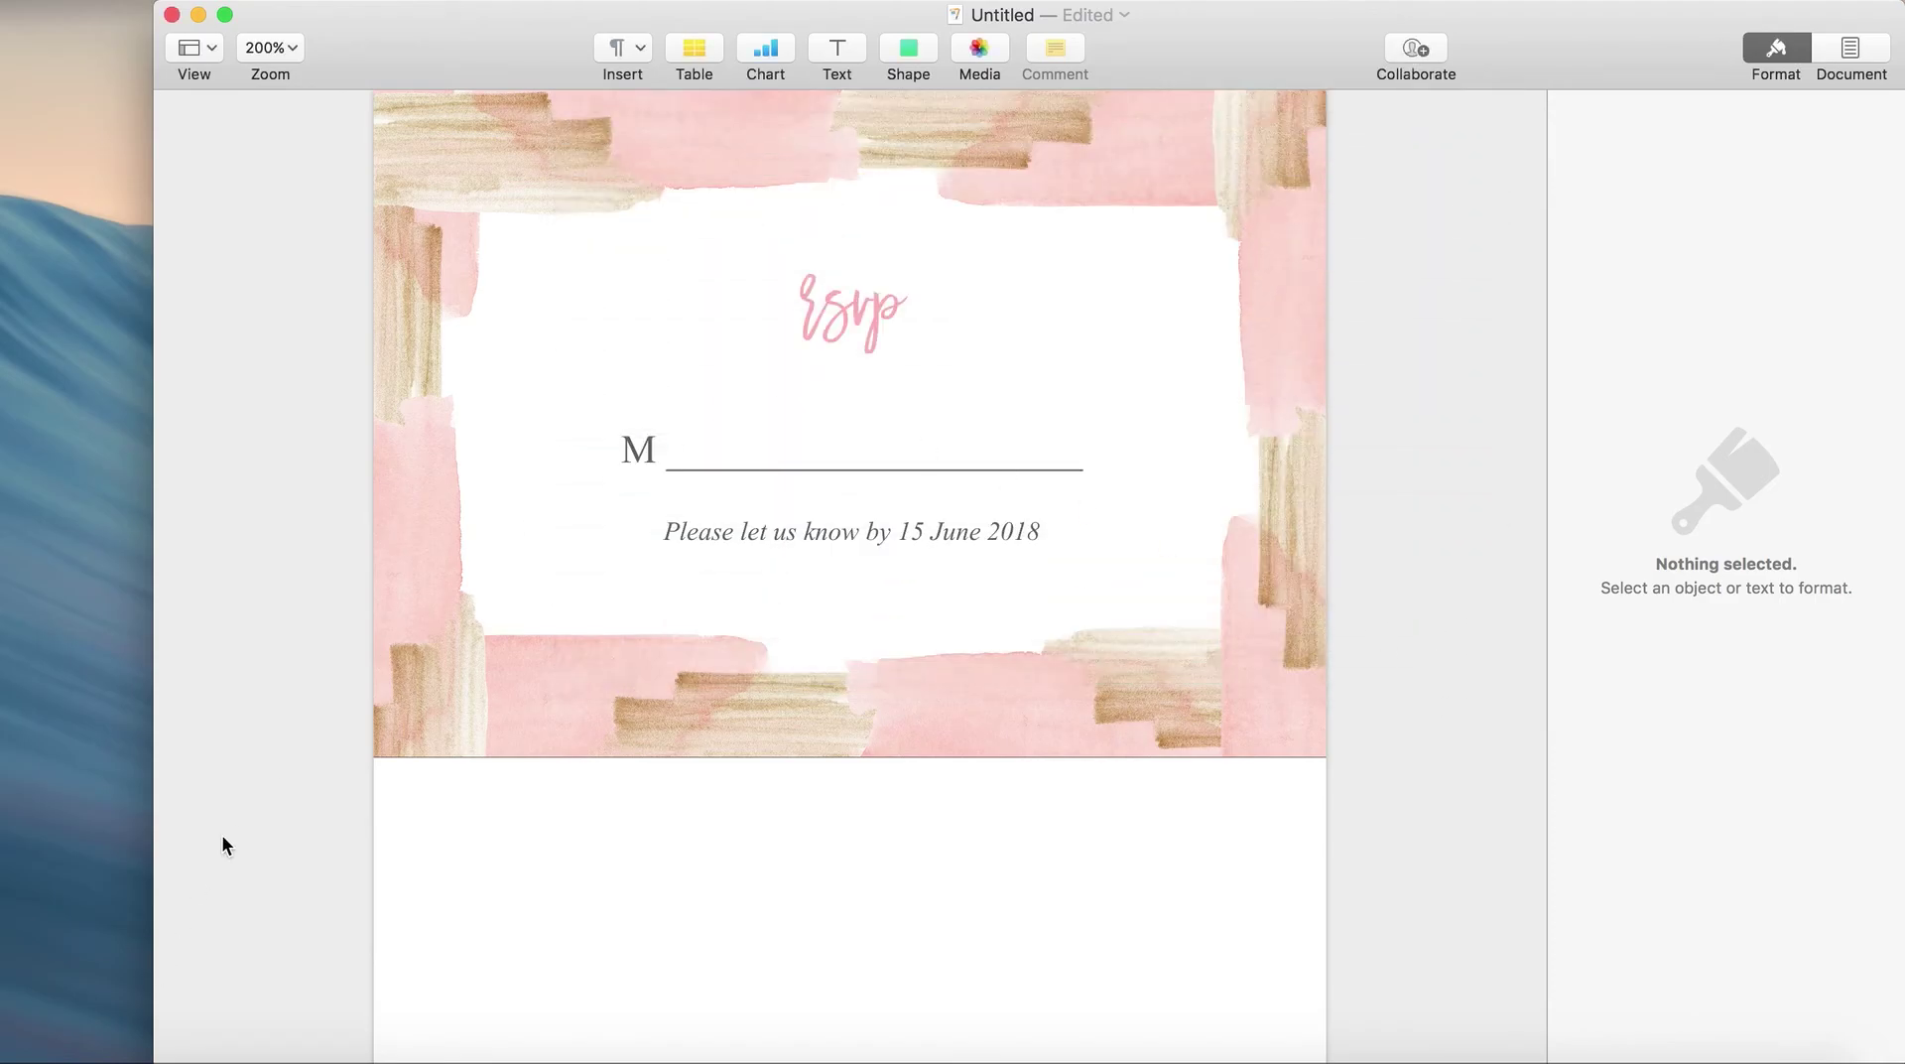
Step: Open Lily James RSVP.pdf from the Wedding Invitation folder in Finder
{"action": "left_click", "coordinate": [35, 1033]}
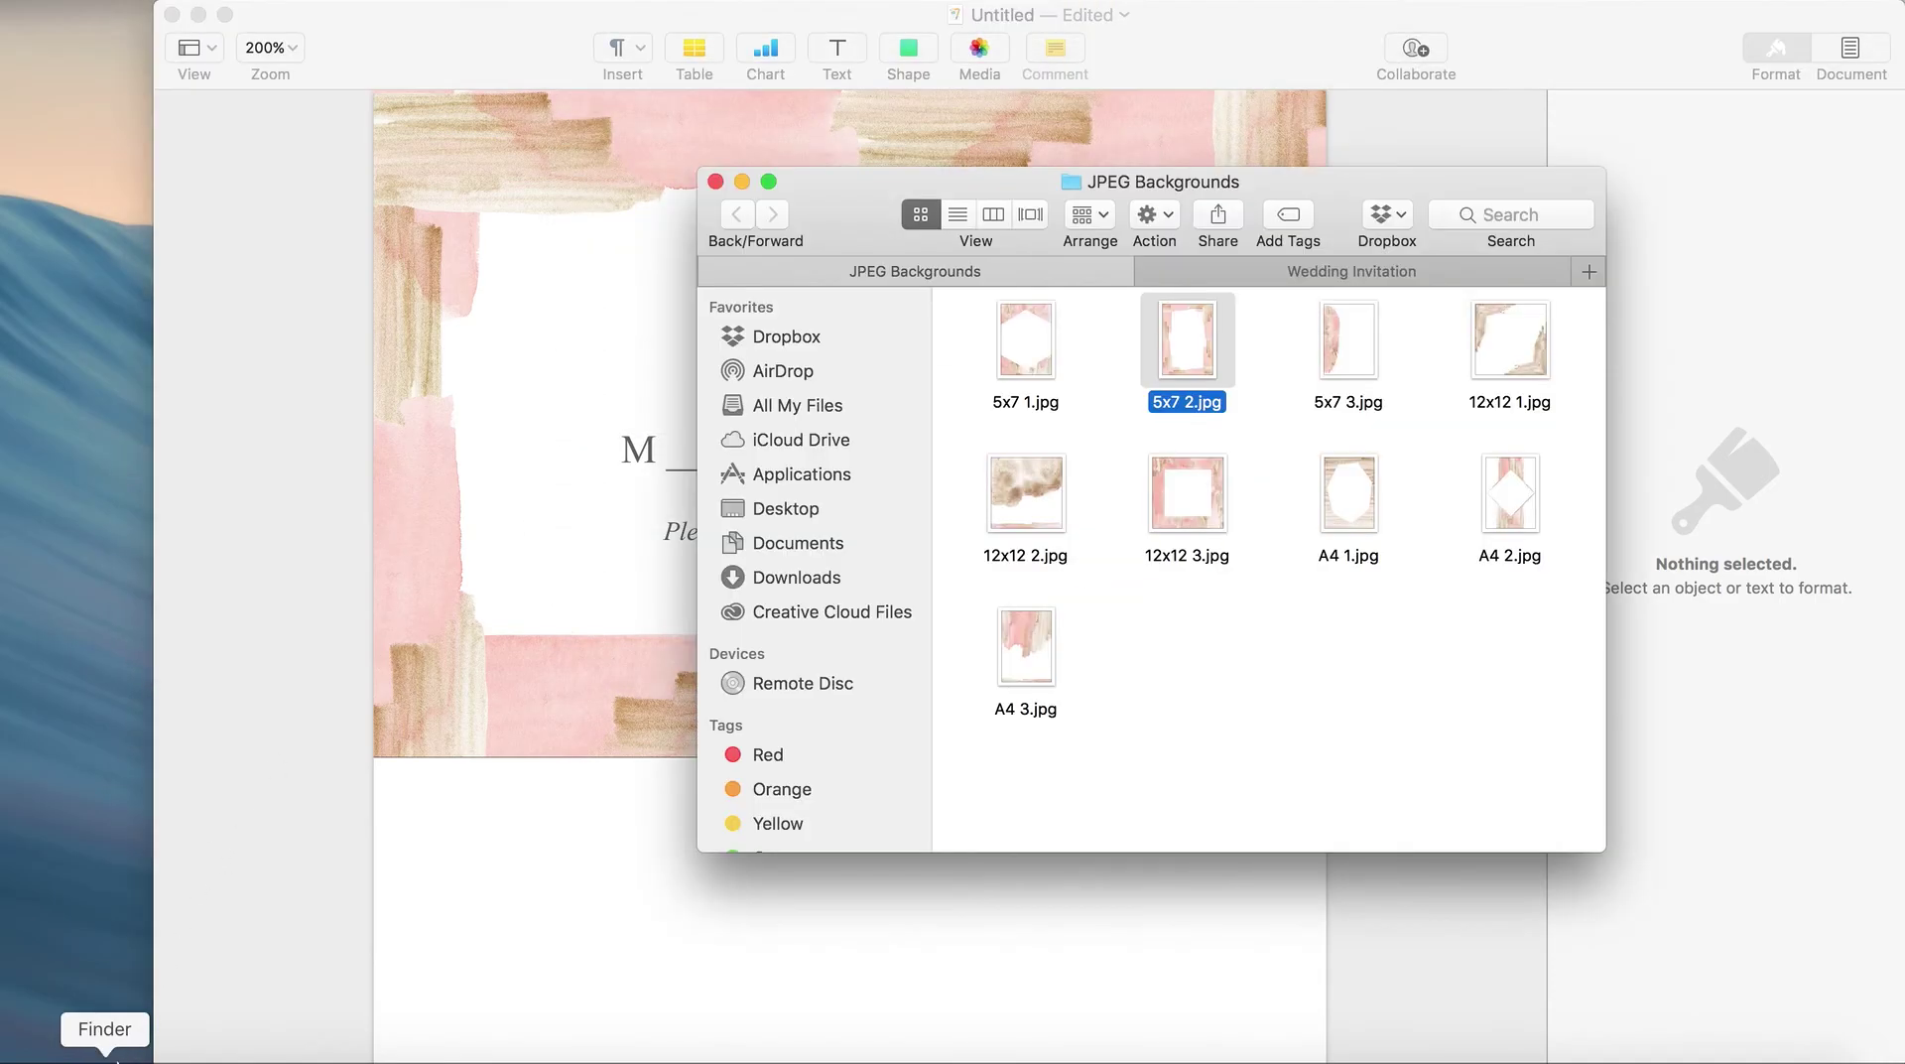
{"action": "left_click", "coordinate": [1307, 273]}
{"action": "left_click", "coordinate": [1032, 481]}
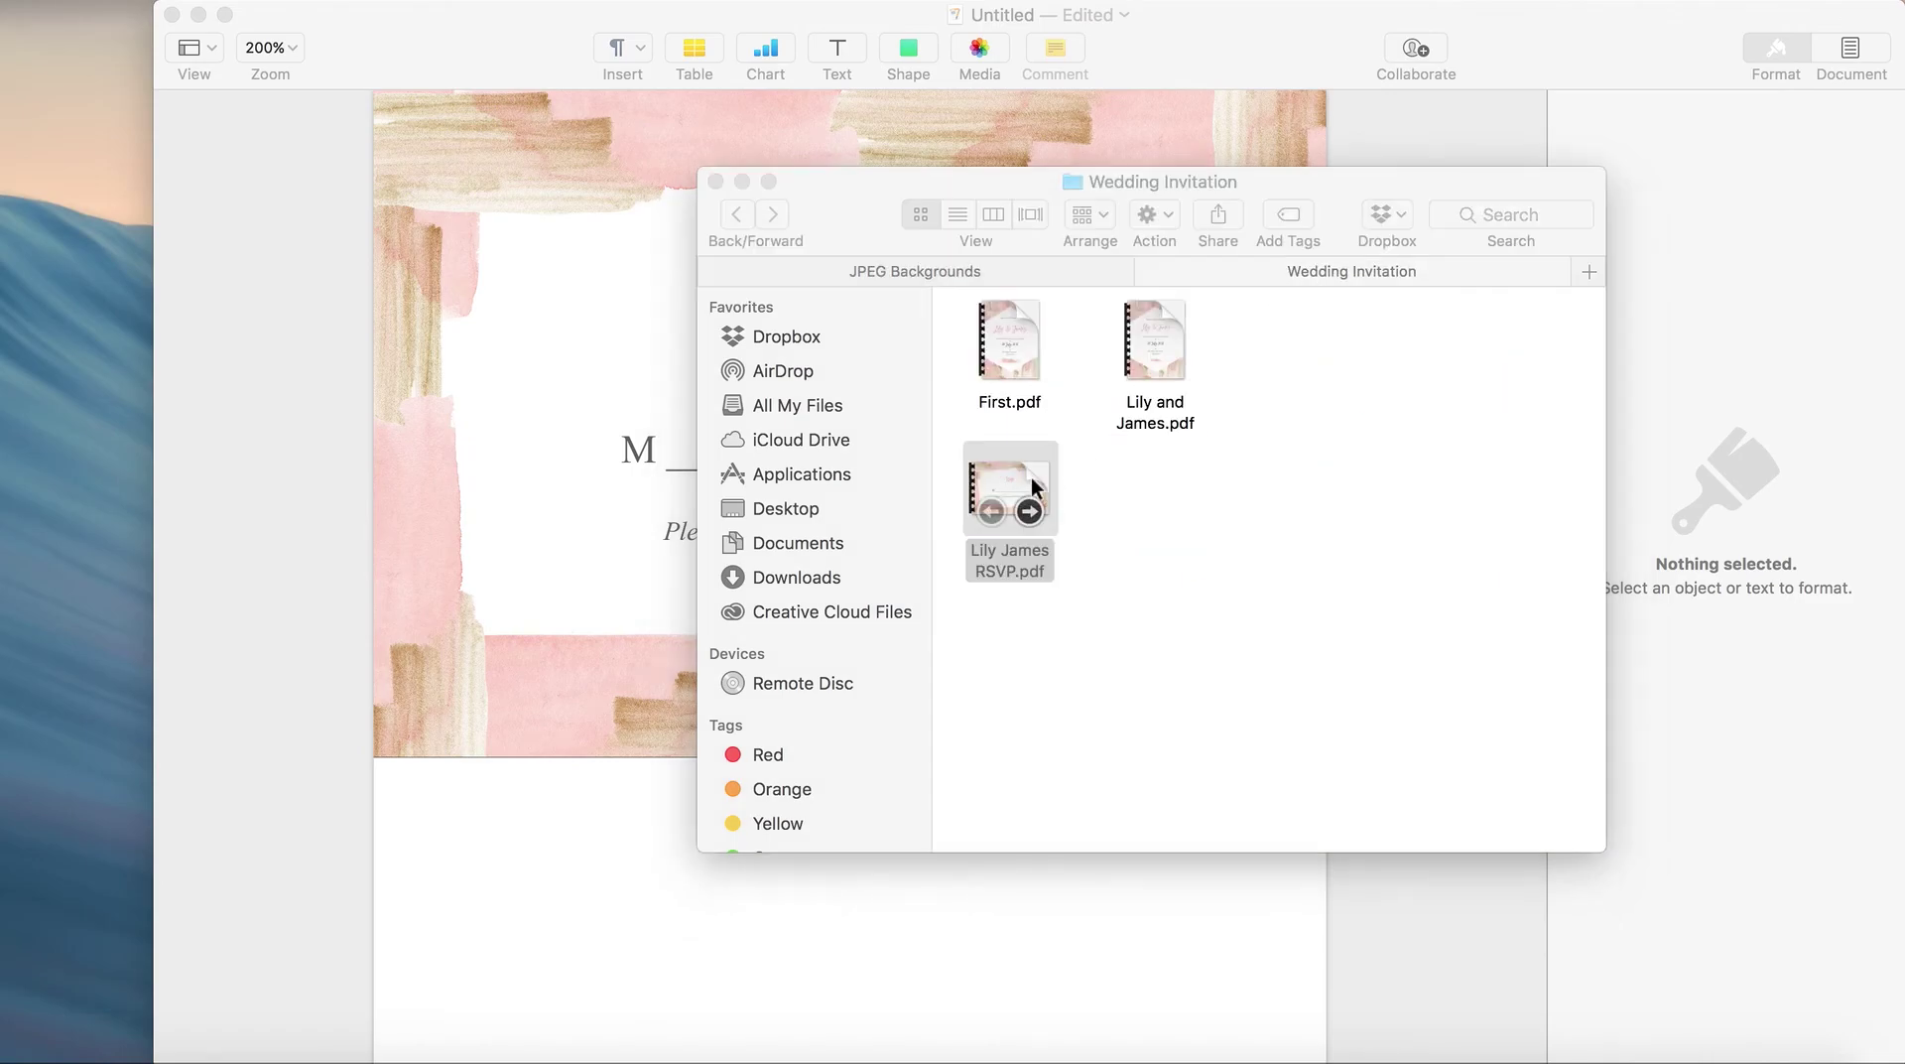
{"action": "double_click", "coordinate": [1032, 481]}
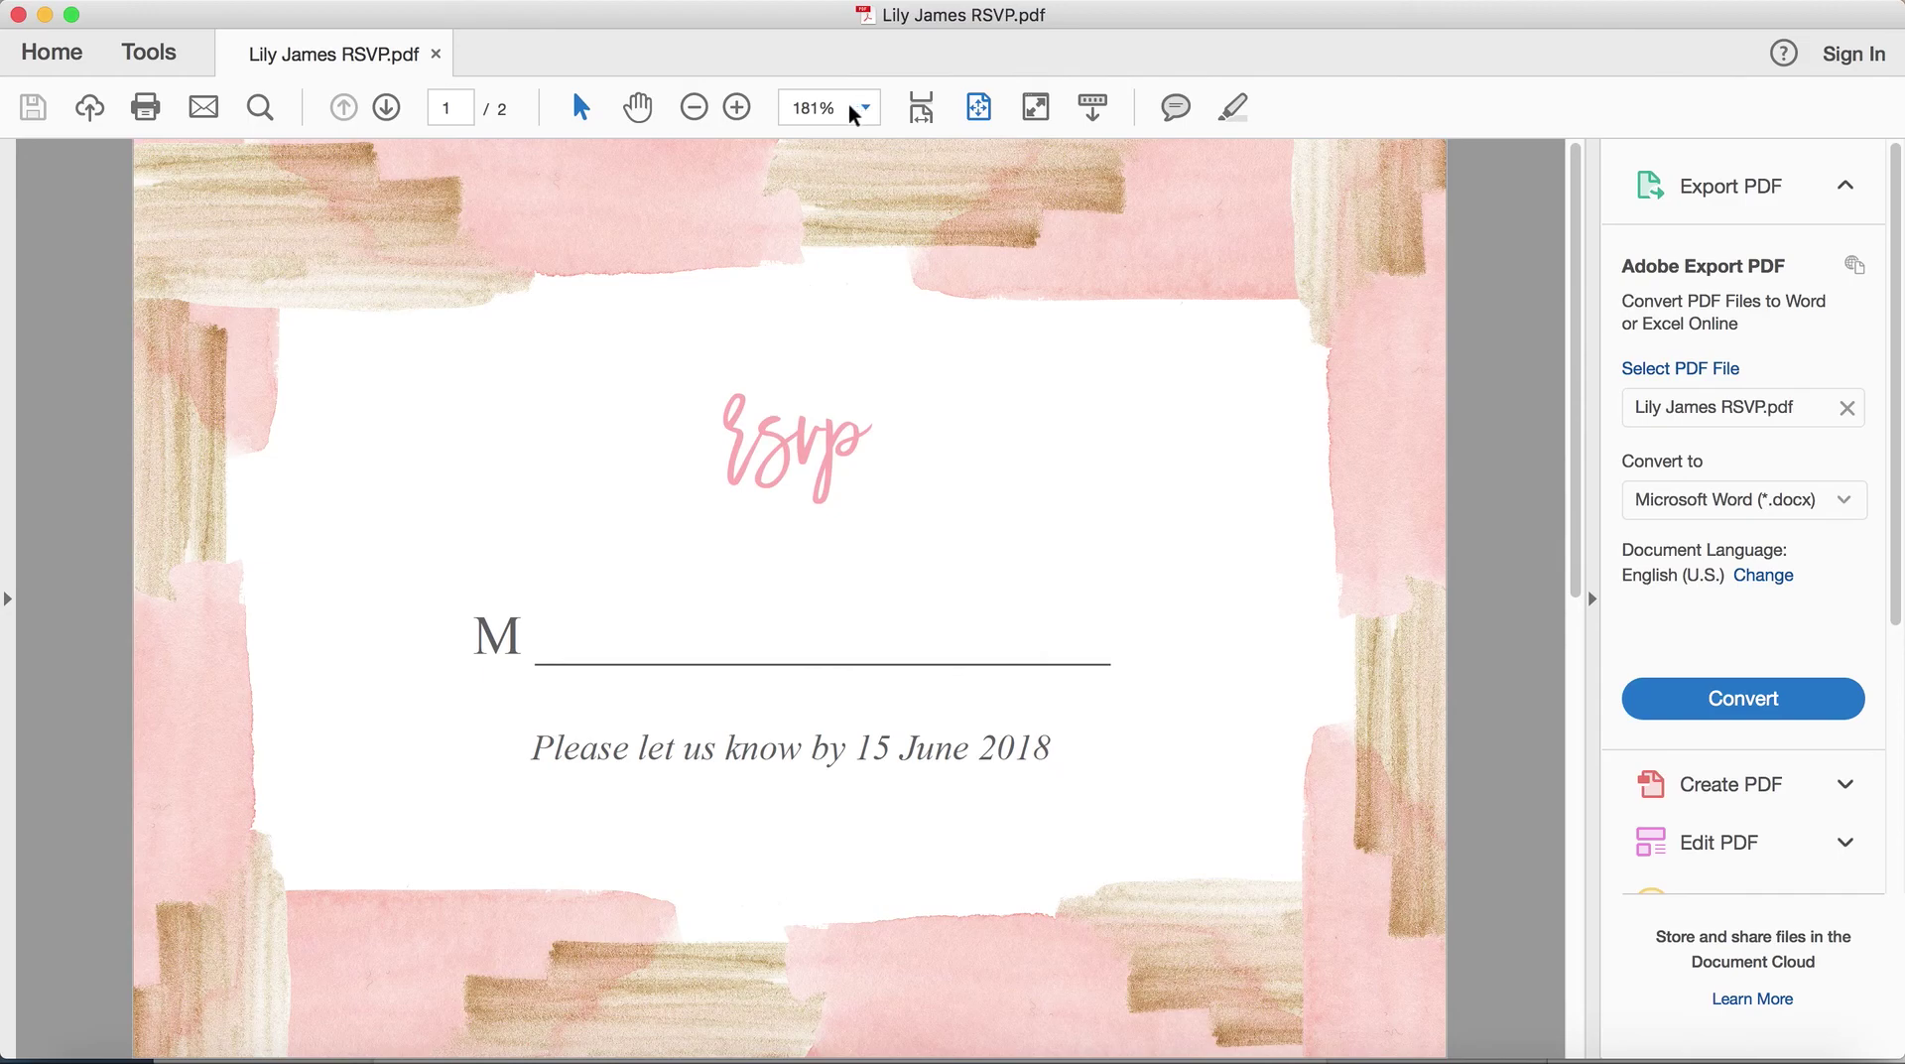
Step: Set the RSVP PDF's zoom to 100%
{"action": "left_click", "coordinate": [810, 109]}
{"action": "type", "text": "100"}
{"action": "key", "text": "Return"}
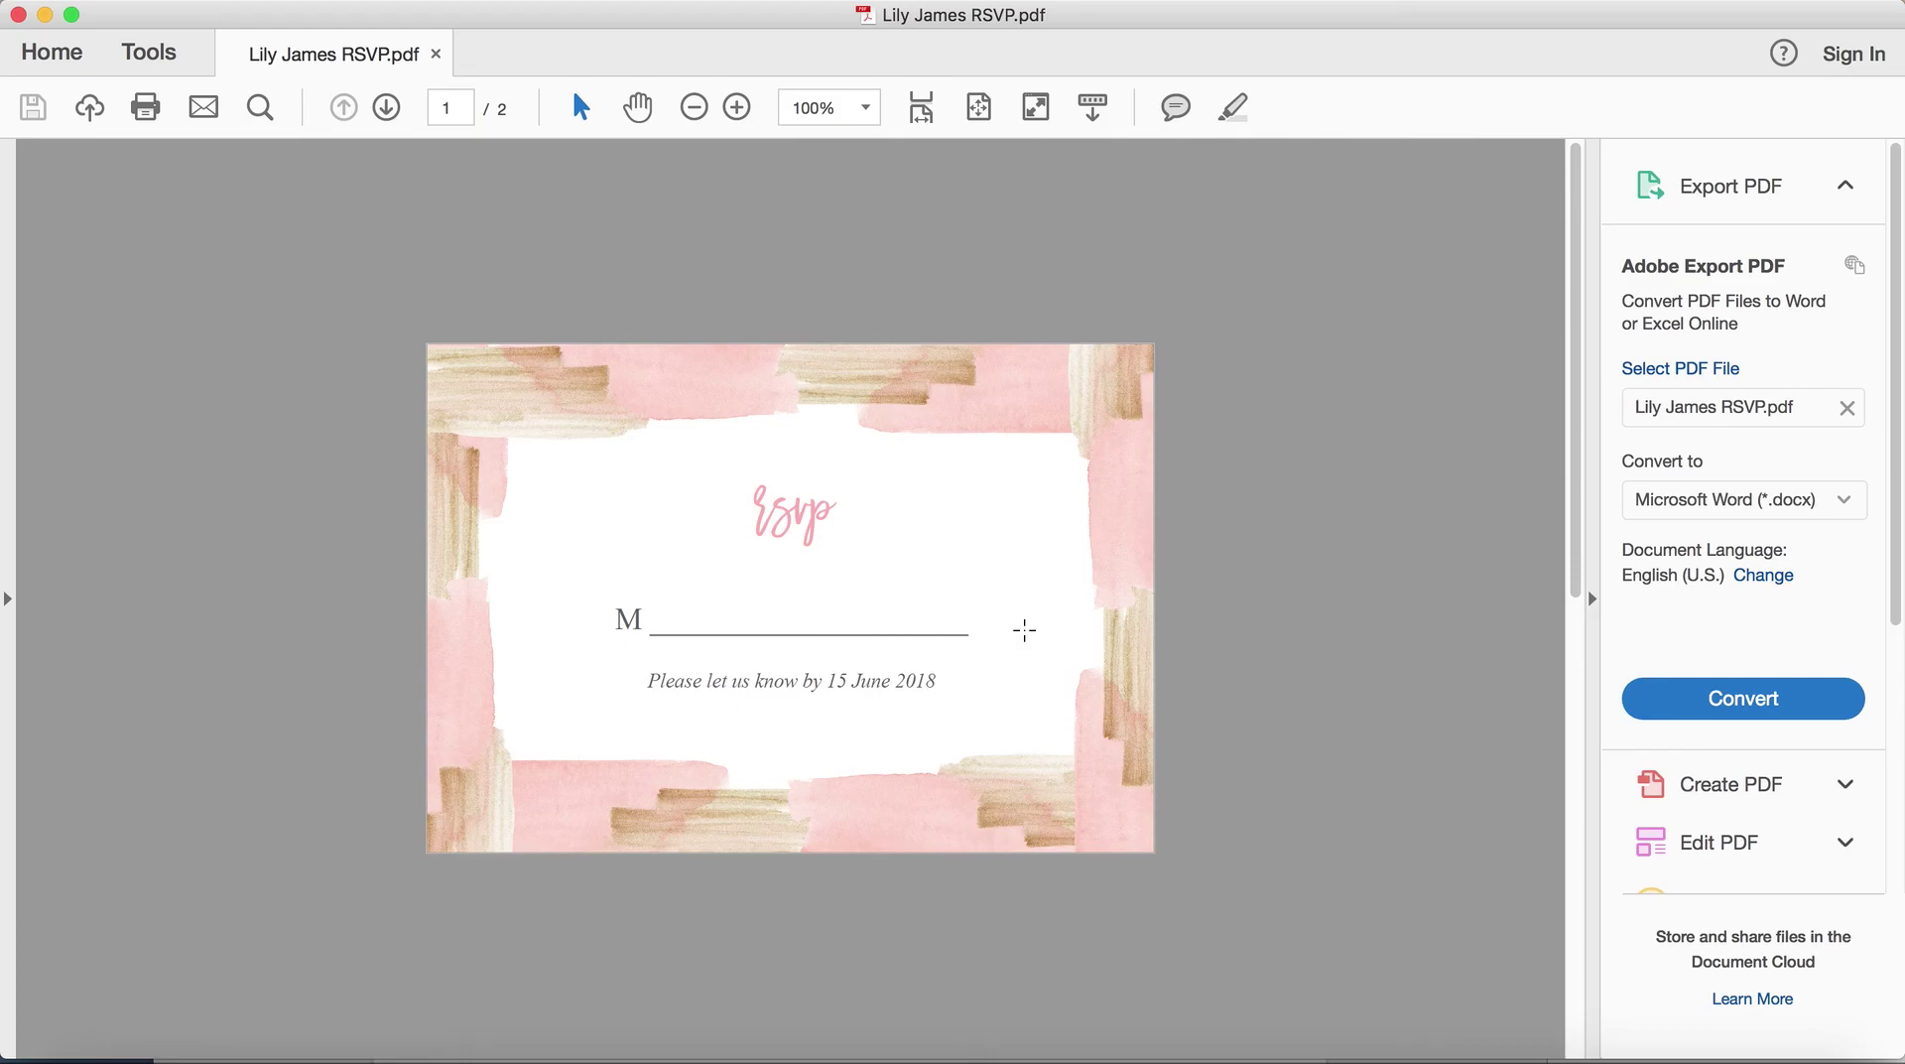
Step: Open Lily and James.pdf from Finder in a second Acrobat Reader tab
{"action": "key", "text": "super+Tab"}
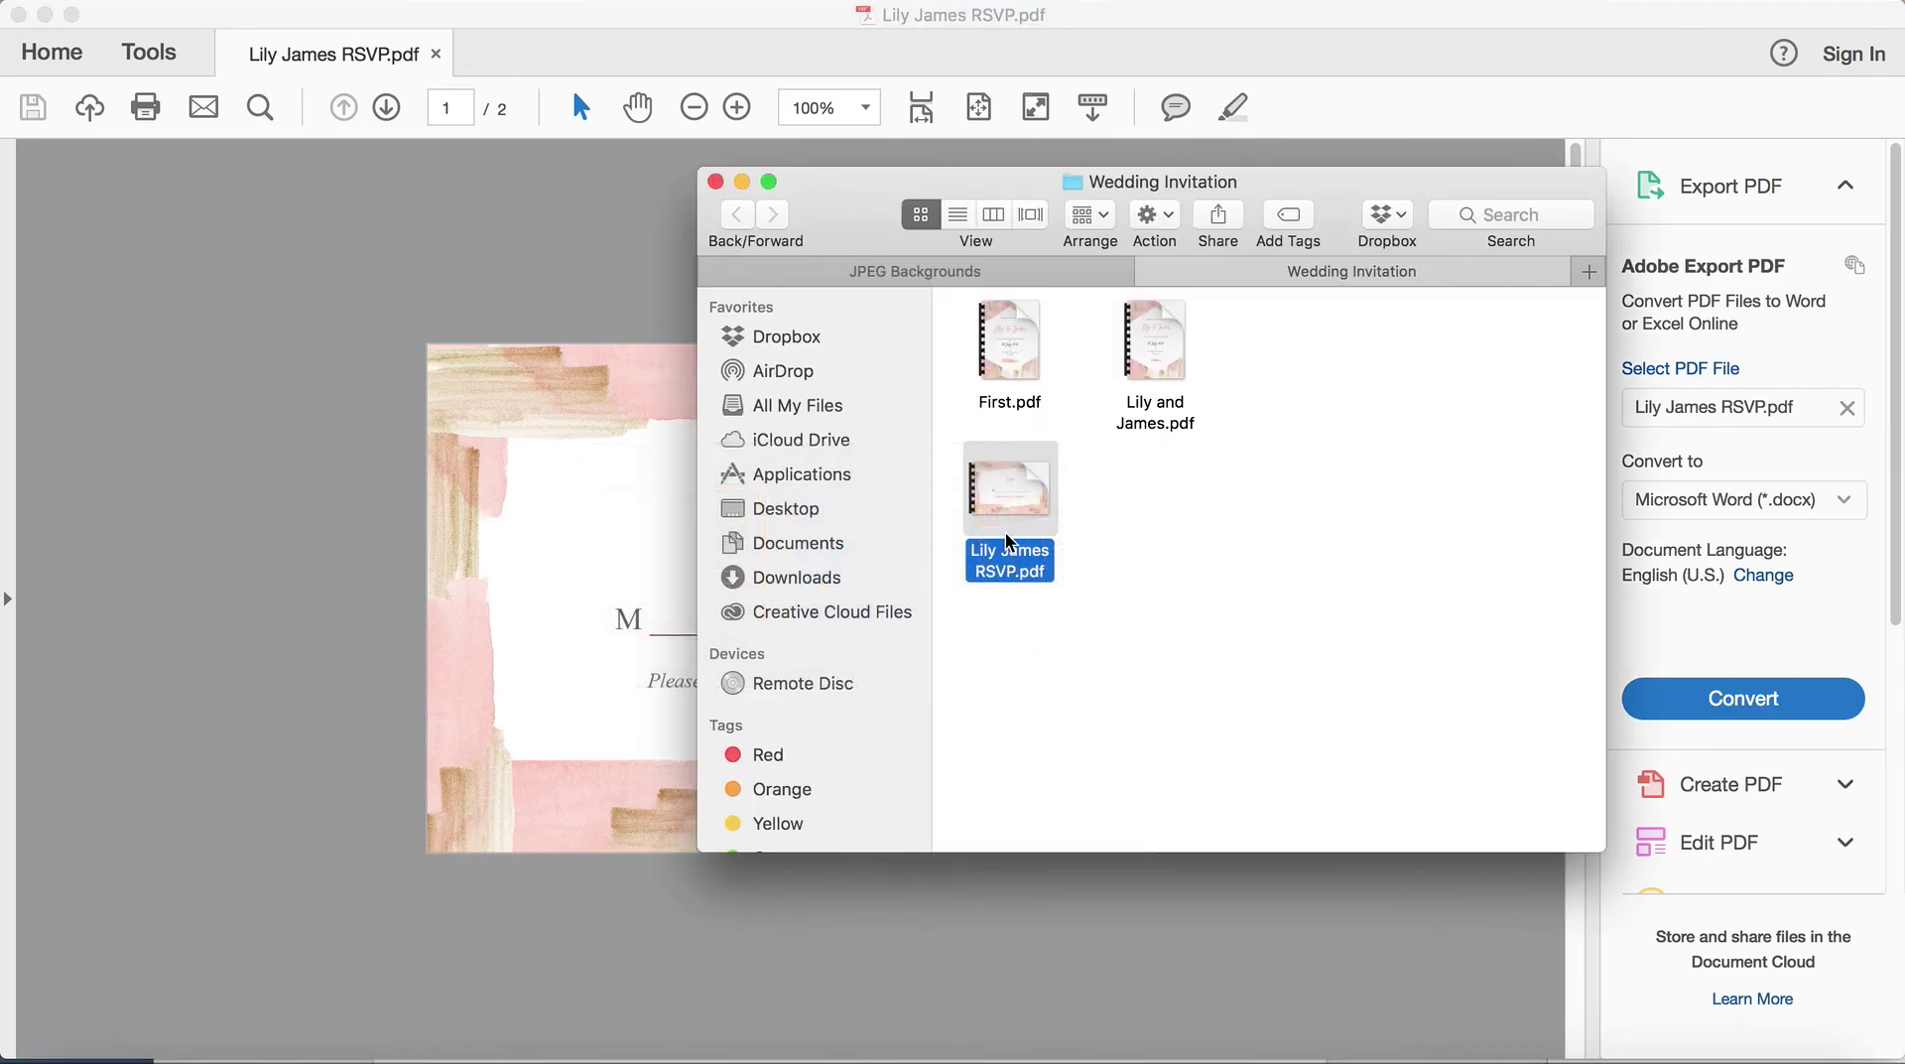
{"action": "left_click", "coordinate": [1174, 320]}
{"action": "double_click", "coordinate": [1173, 319]}
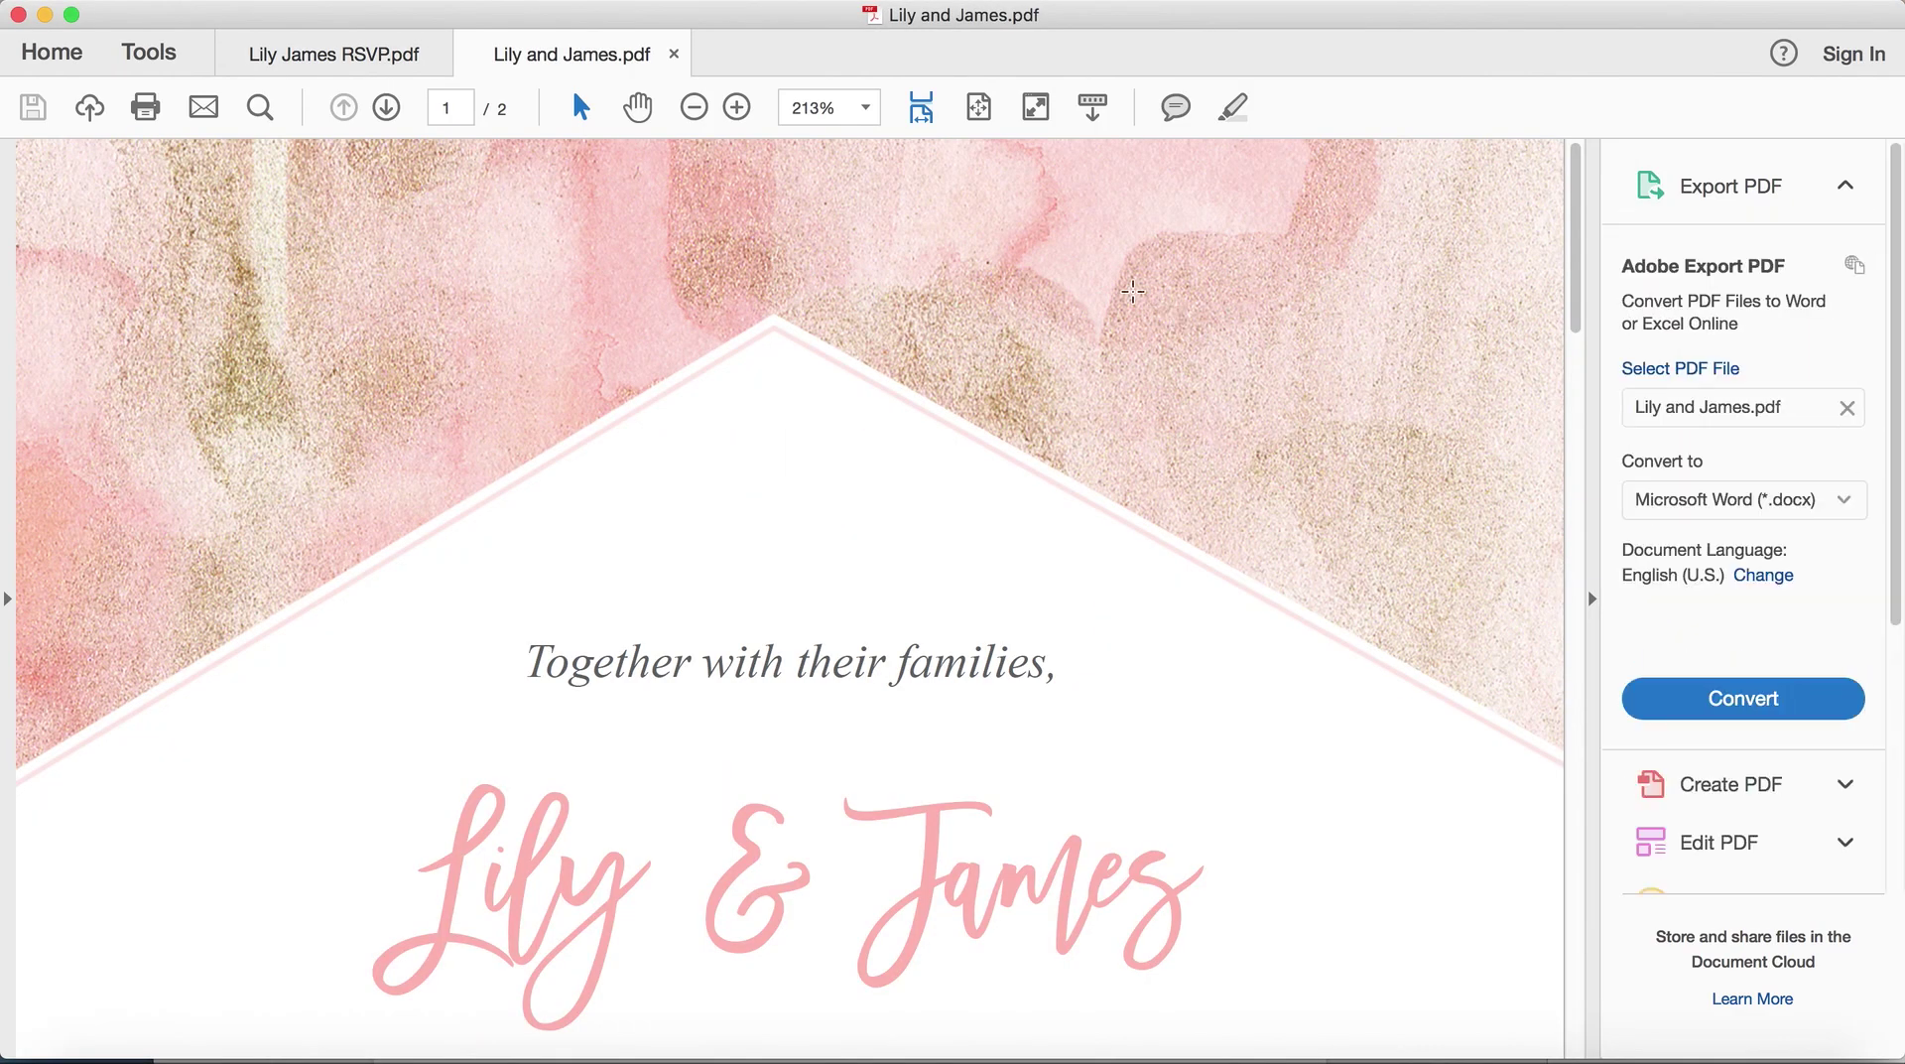
Step: Set the invitation PDF's zoom to 100%
{"action": "left_click", "coordinate": [824, 109]}
{"action": "type", "text": "100"}
{"action": "key", "text": "Return"}
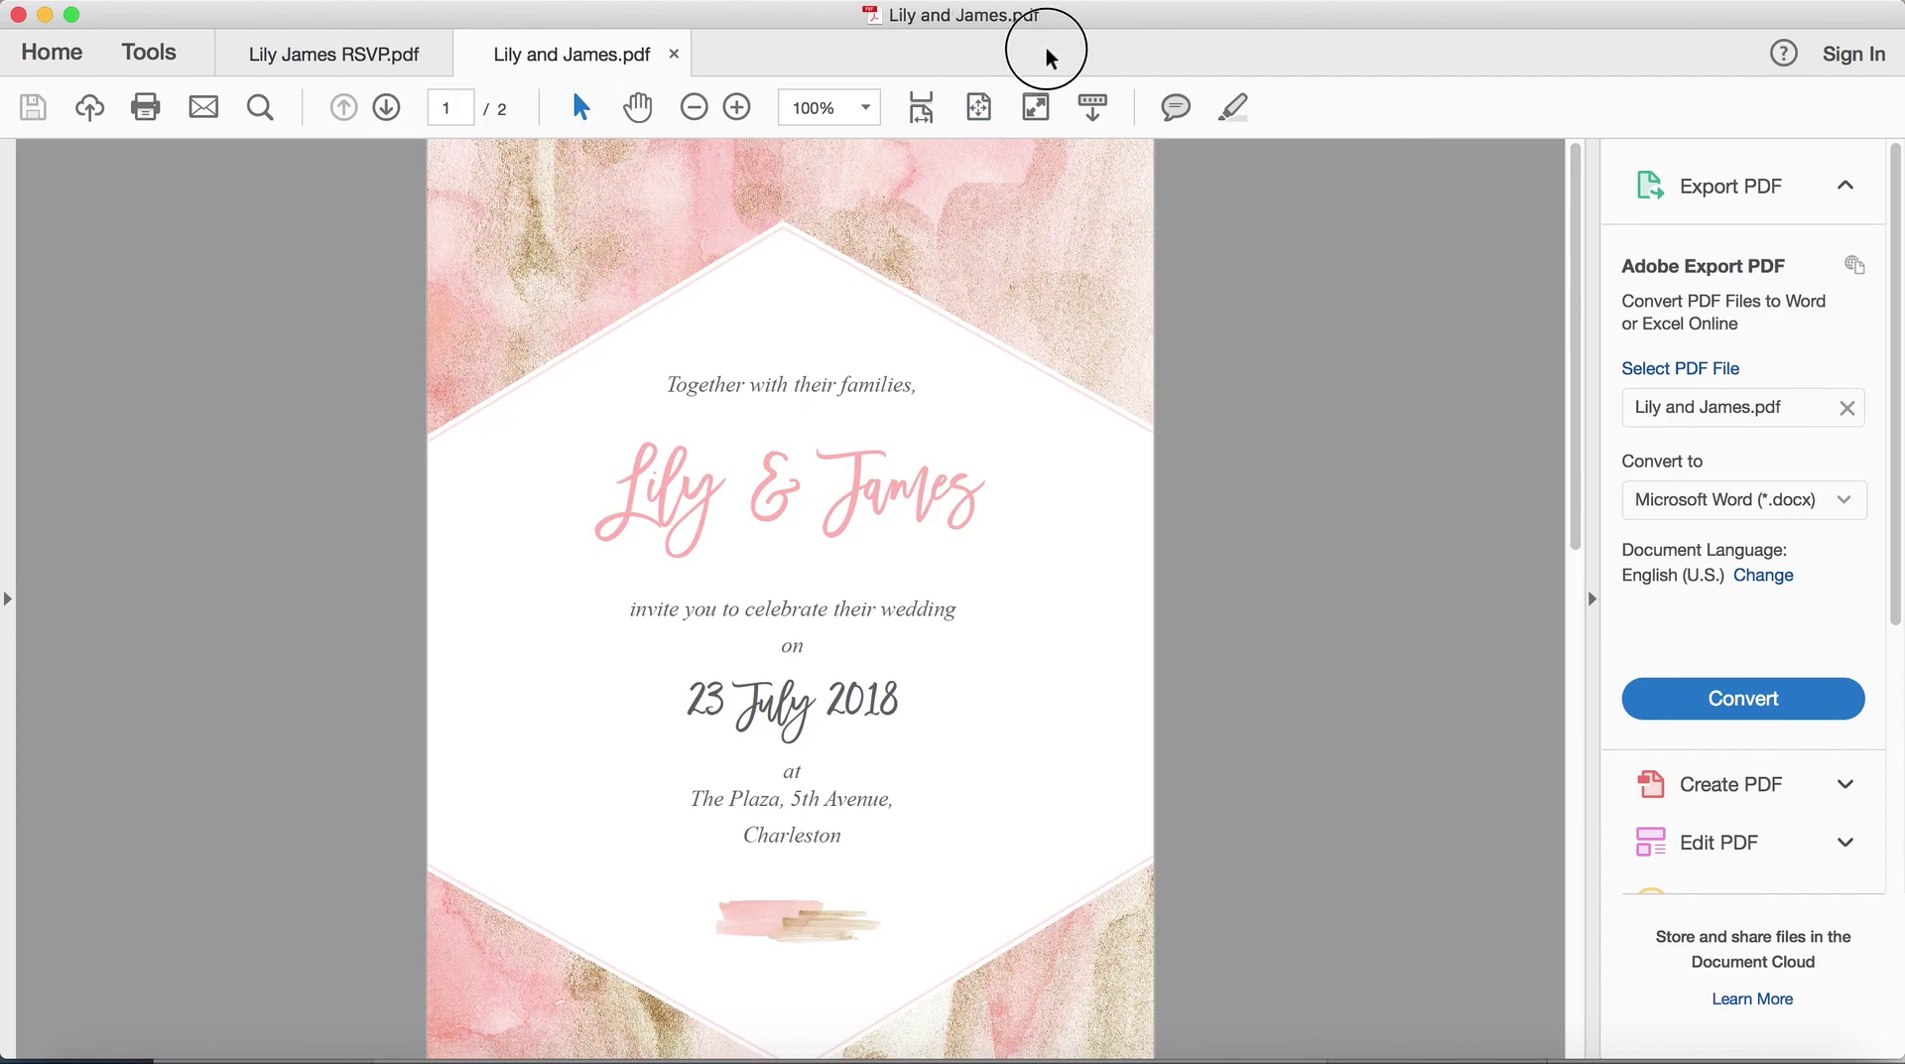